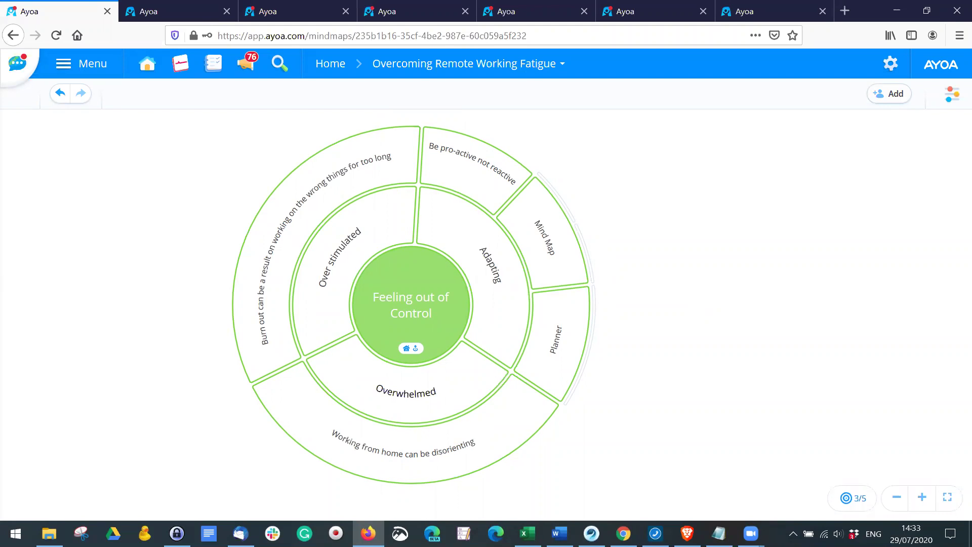
- Bring the radial map back from the Feeling out of Control branch to the whole-map overview
key(alt+Tab)
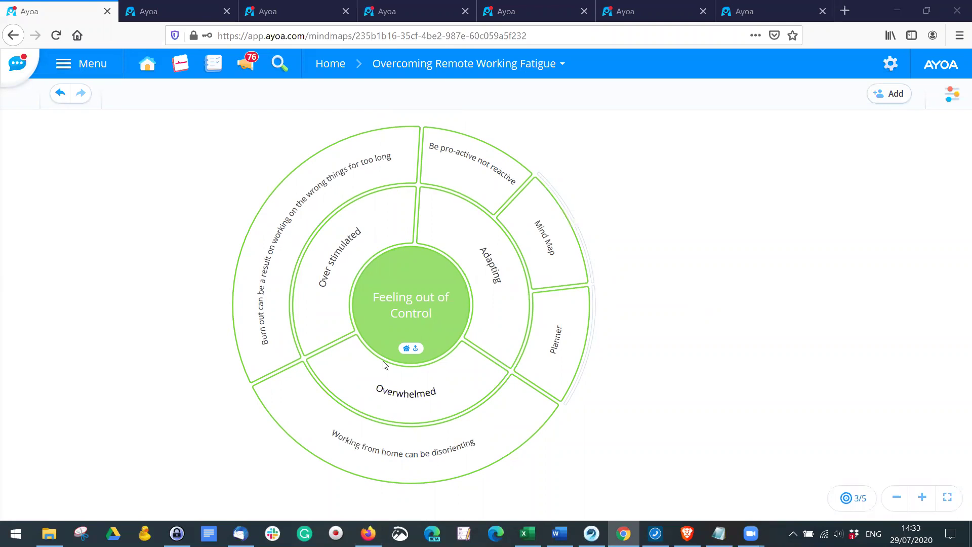
click(406, 352)
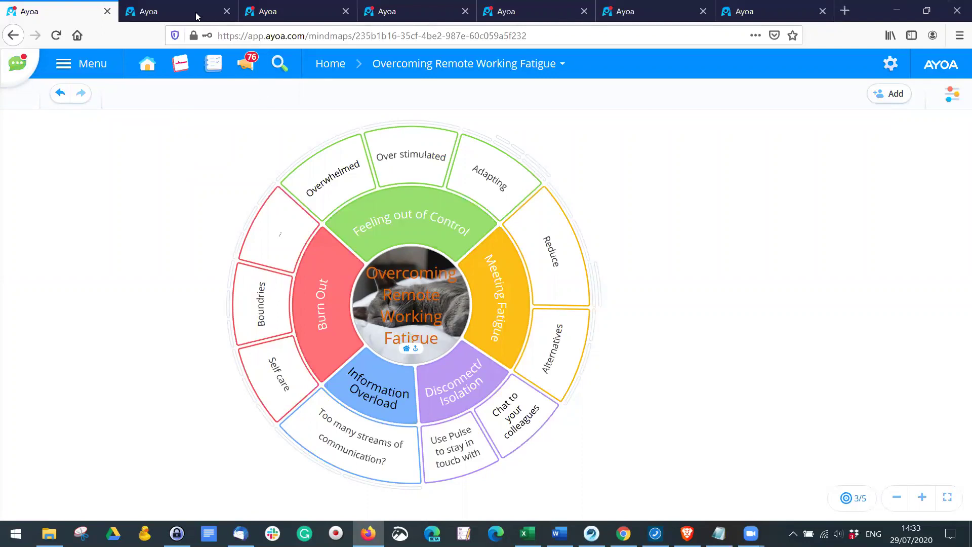
- Switch to the second Ayoa browser tab and open My Planner with the main navigation collapsed
click(152, 11)
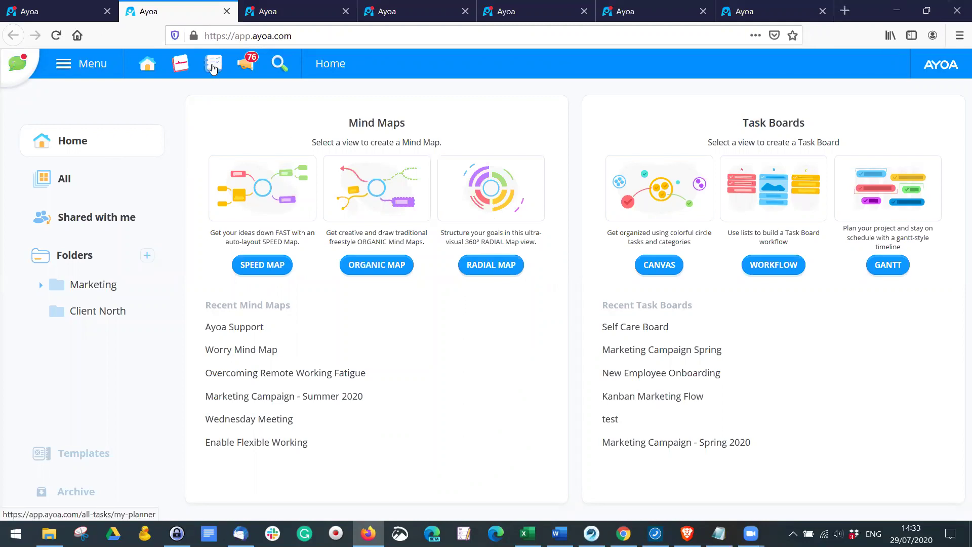
click(92, 66)
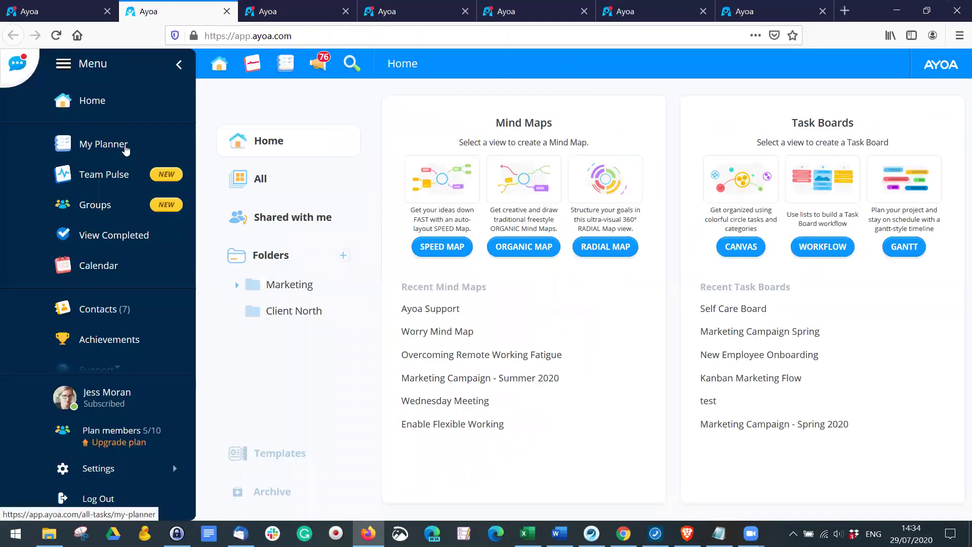
click(286, 71)
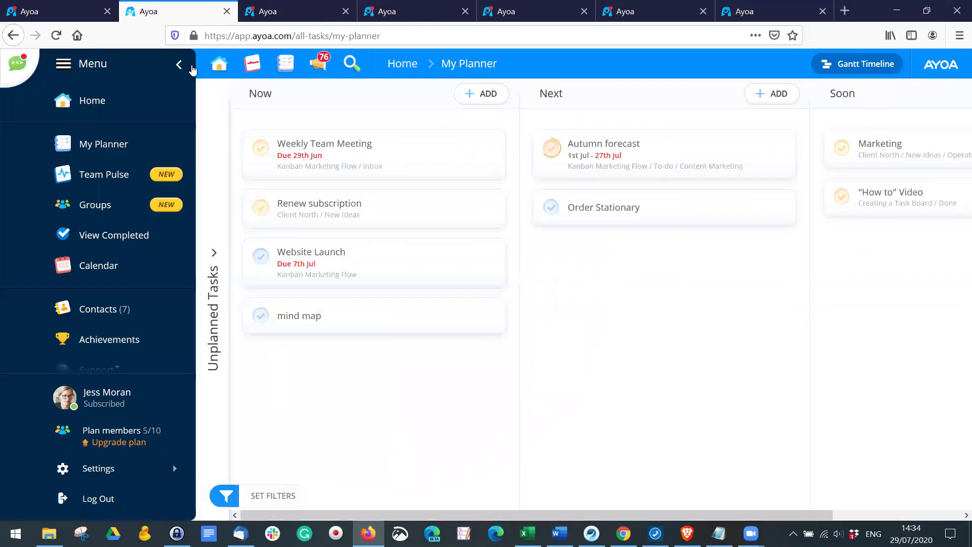
click(181, 65)
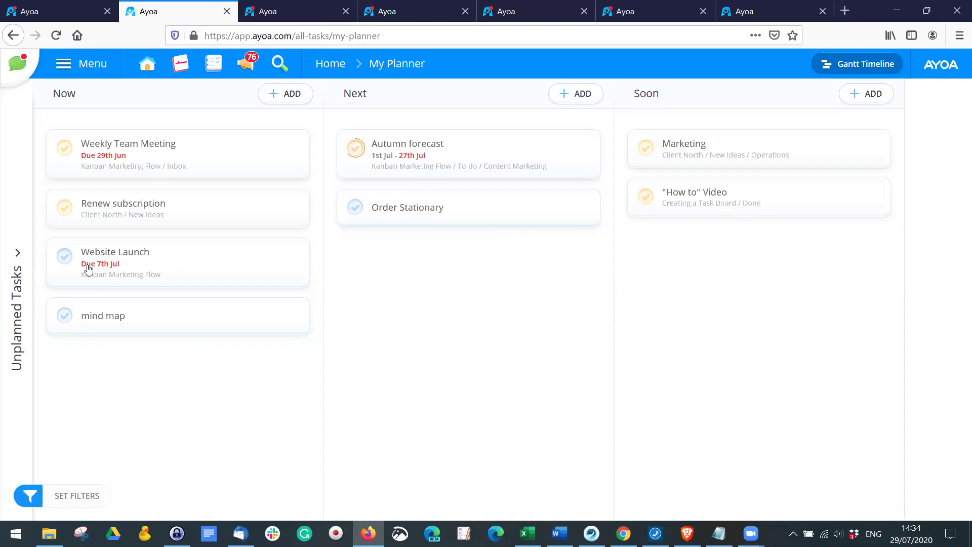
- Add the unplanned tasks zoom meeting and Linkedin to the planner's Now column, with zoom meeting placed above mind map
click(15, 291)
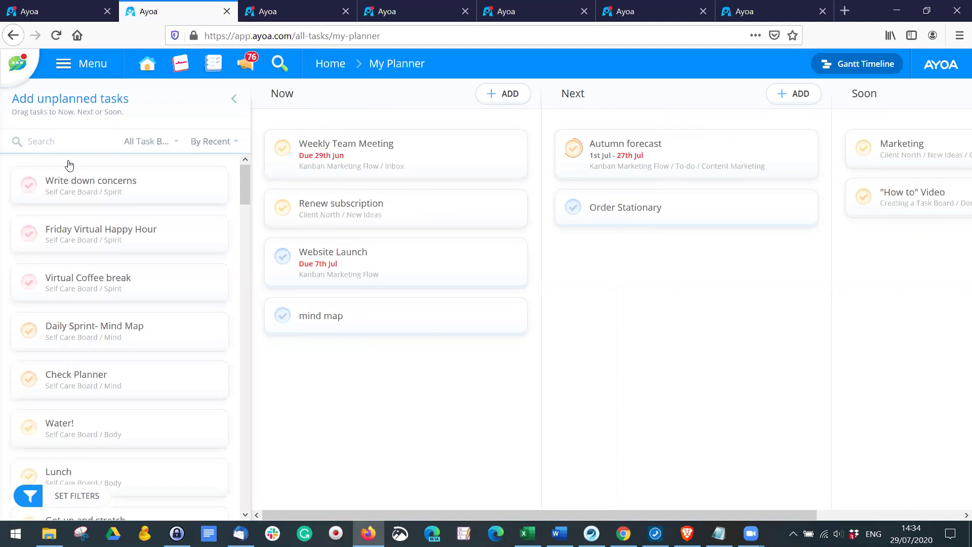
scroll(70, 166, down, 2)
scroll(92, 212, down, 6)
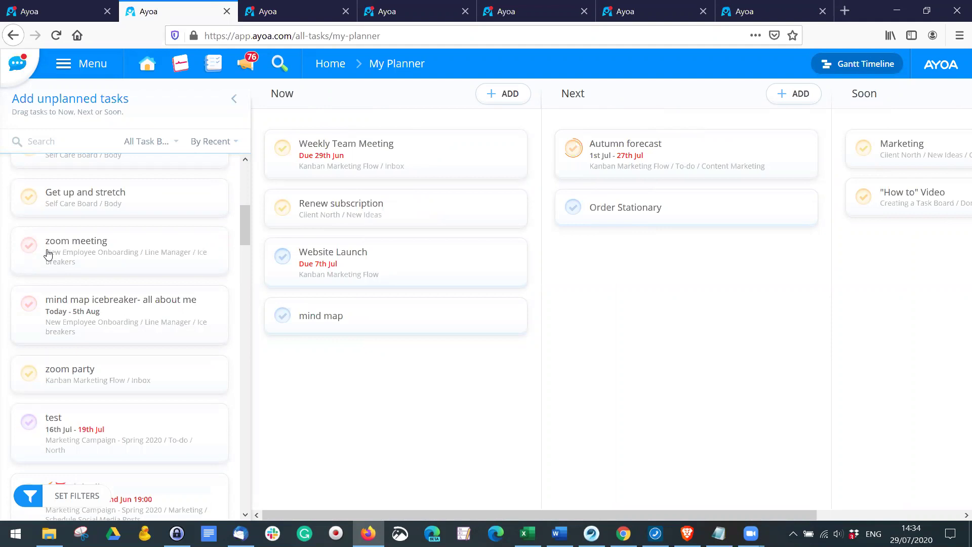
drag(71, 254, 370, 318)
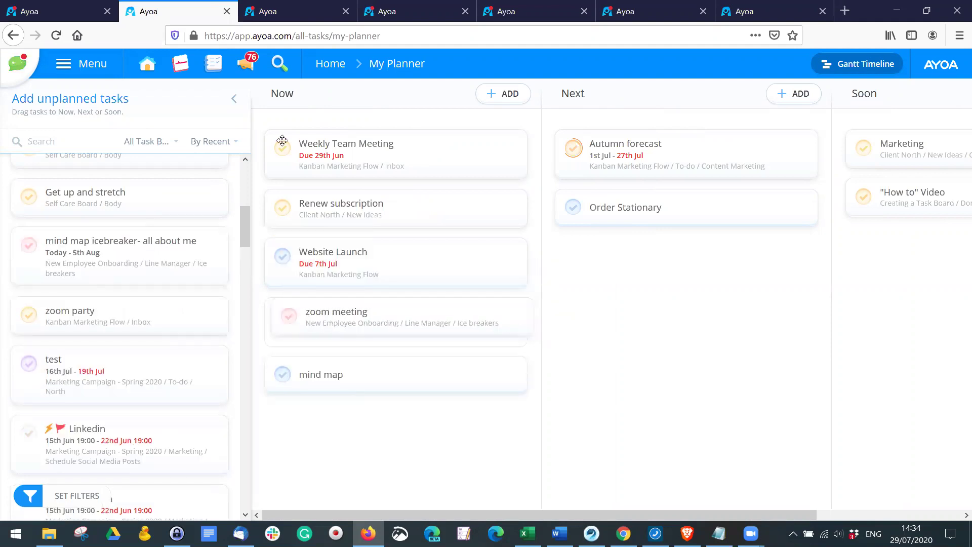
drag(113, 450, 385, 408)
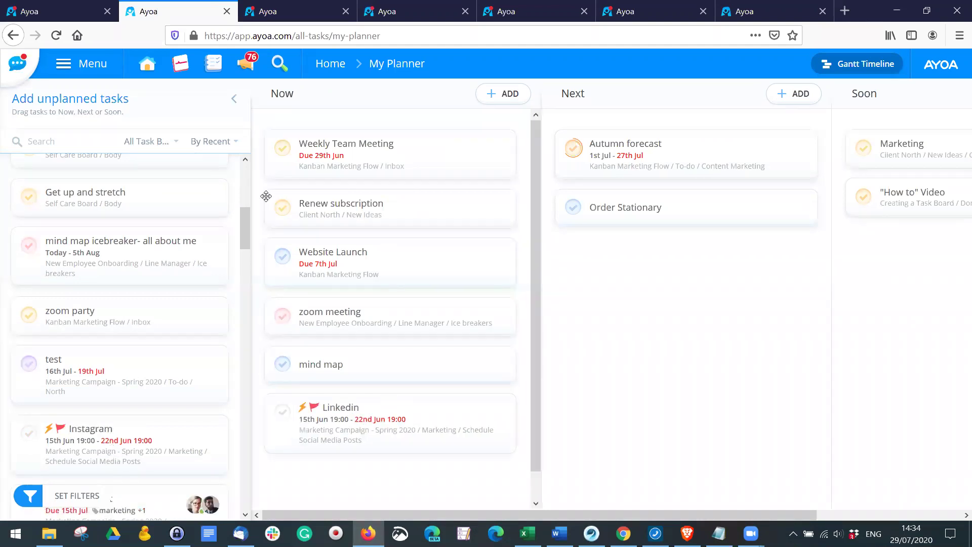
click(234, 99)
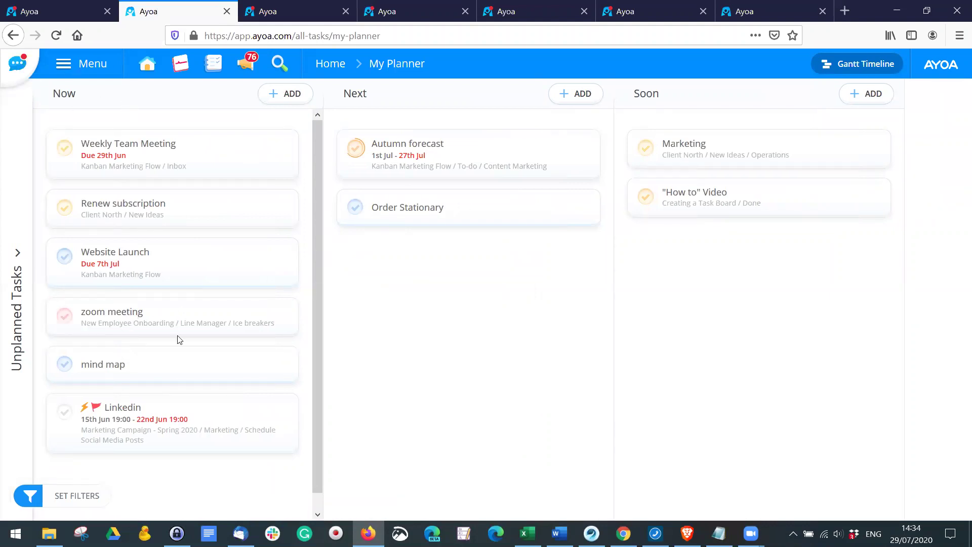
- Reprioritise the Now tasks: put Website Launch first, send Renew subscription to Soon and zoom meeting to Next
drag(133, 268, 138, 128)
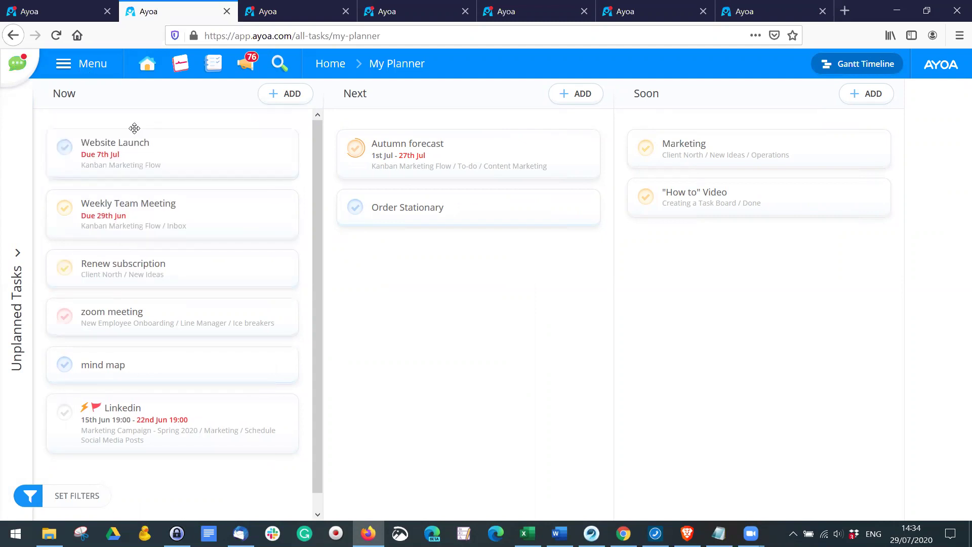
drag(281, 262, 682, 242)
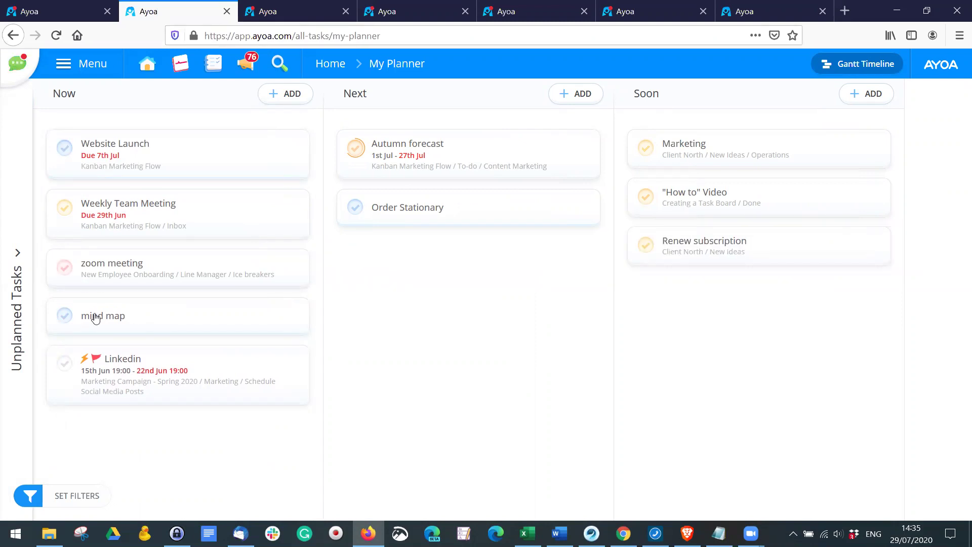
drag(105, 274, 418, 252)
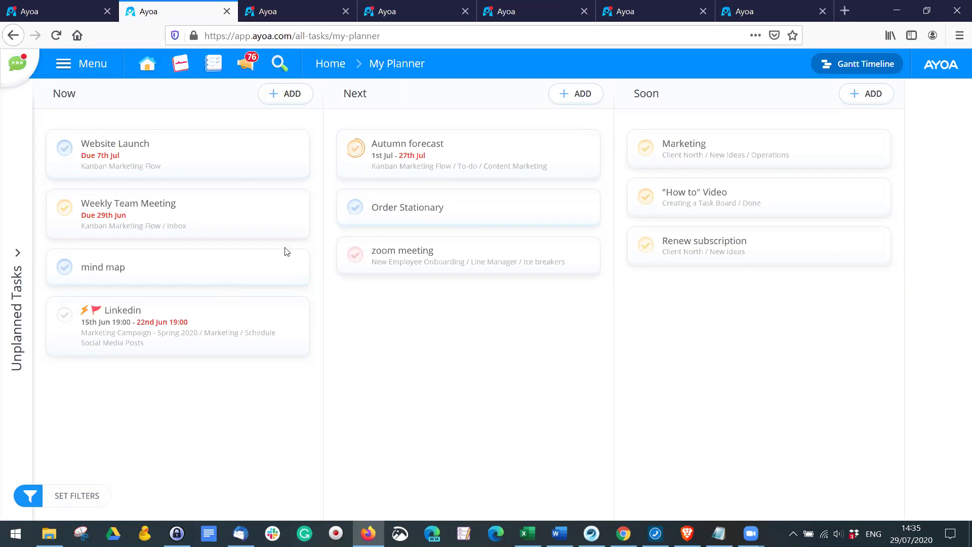
- Return to the Overcoming Remote Working Fatigue map and look at the Mind Map subtopic under Feeling out of Control
click(50, 11)
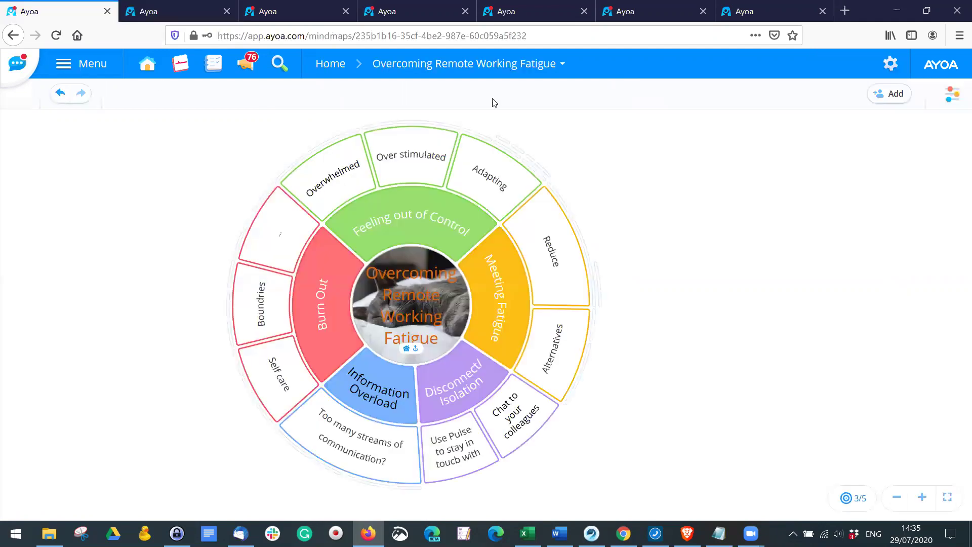
click(393, 240)
click(357, 280)
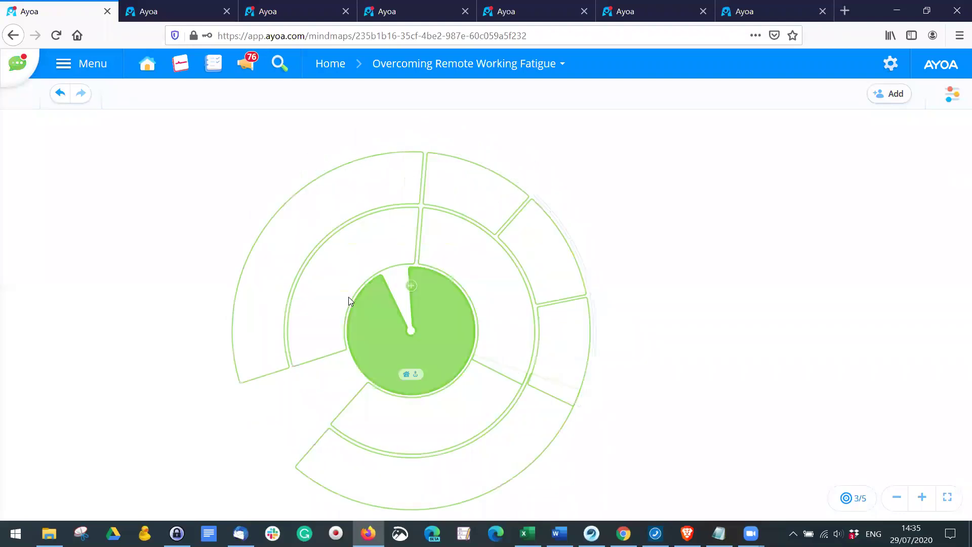
click(556, 257)
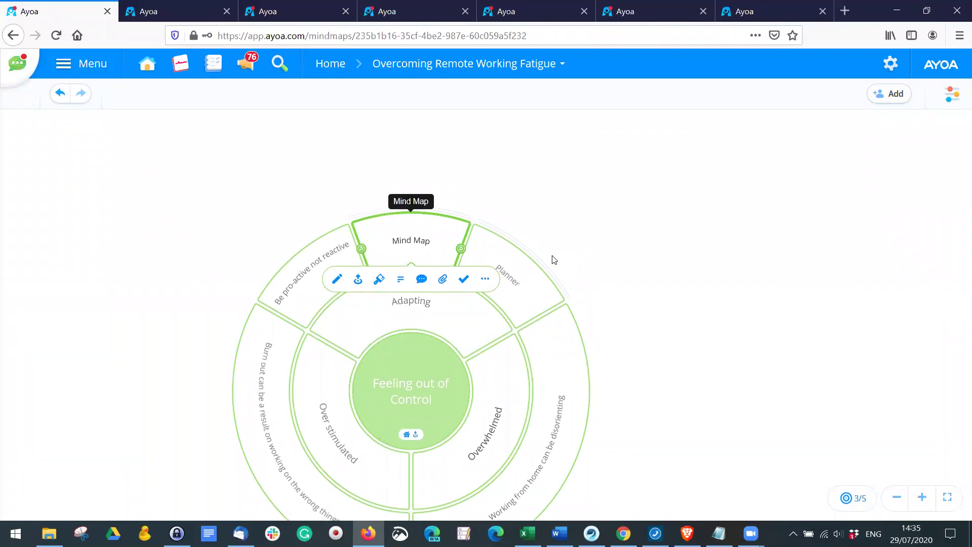
- From Home in the planner's browser tab, create a blank Speed Map named "Monday to do list"
click(158, 6)
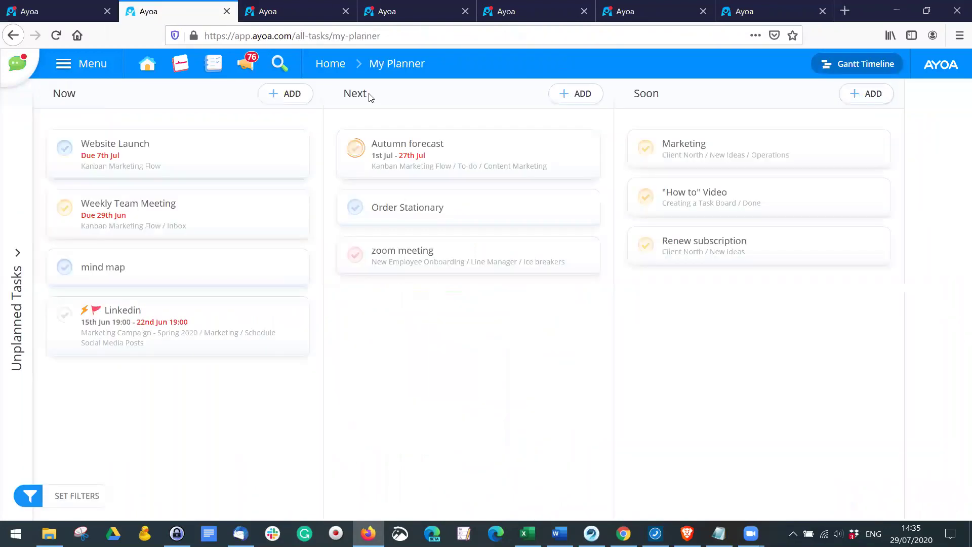
click(332, 67)
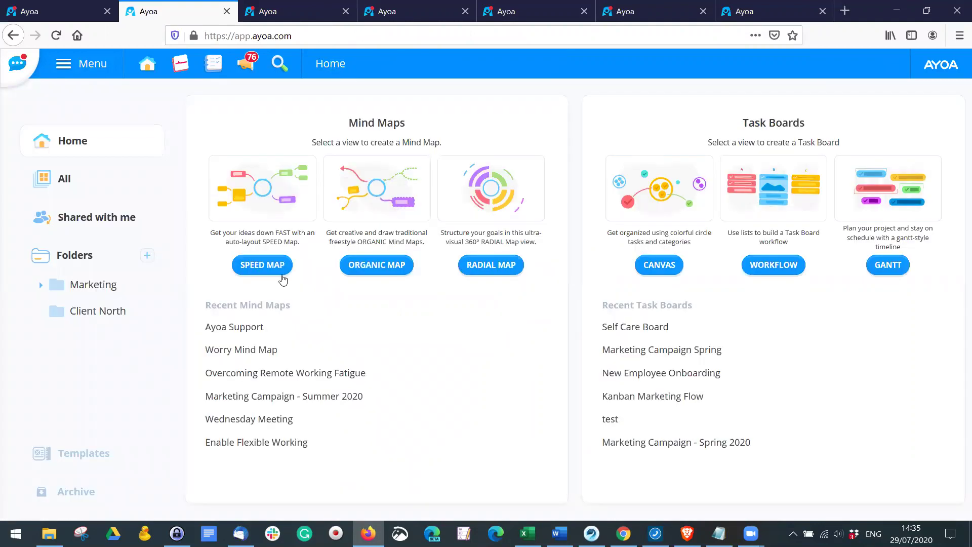
click(263, 266)
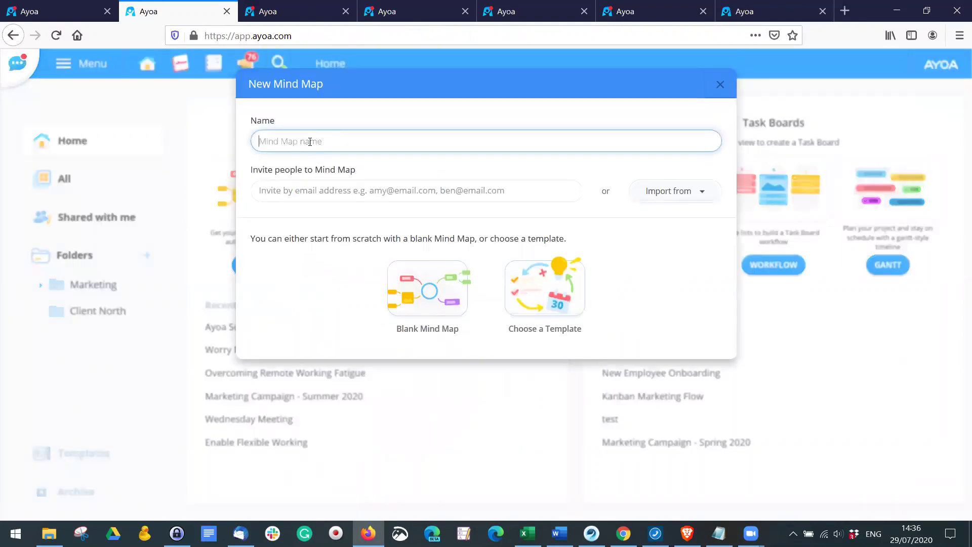
text(Monday to do list)
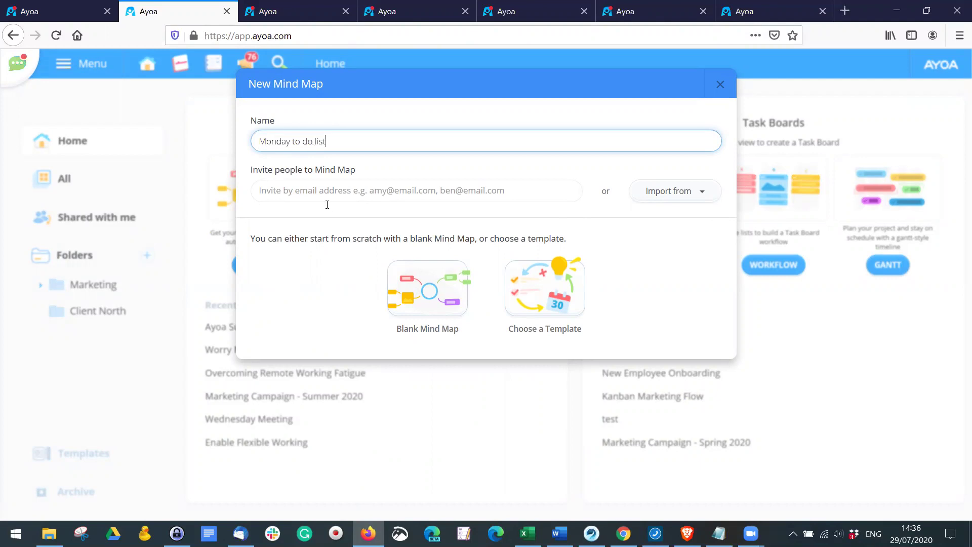
click(443, 308)
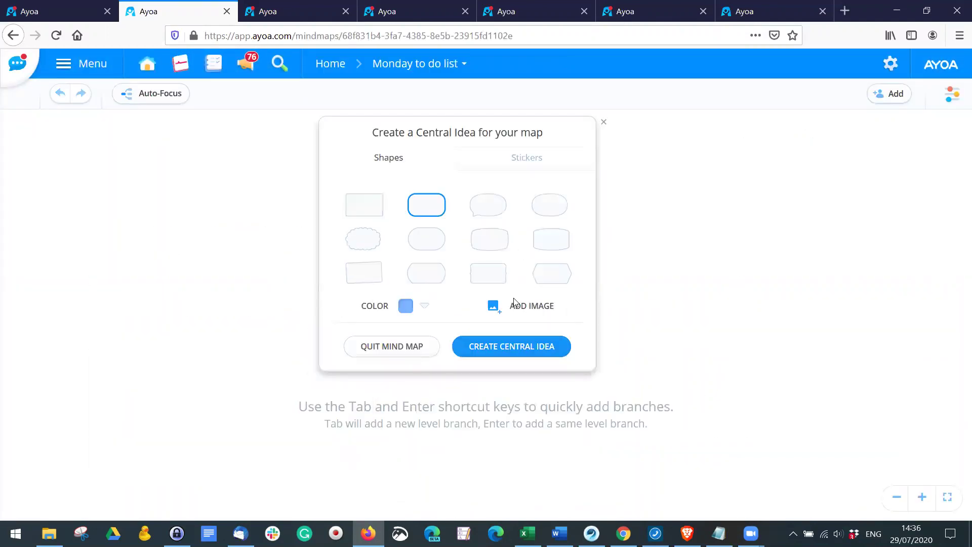
- Create the map's central idea as a speech bubble with a purple-to-blue gradient
click(423, 308)
click(504, 368)
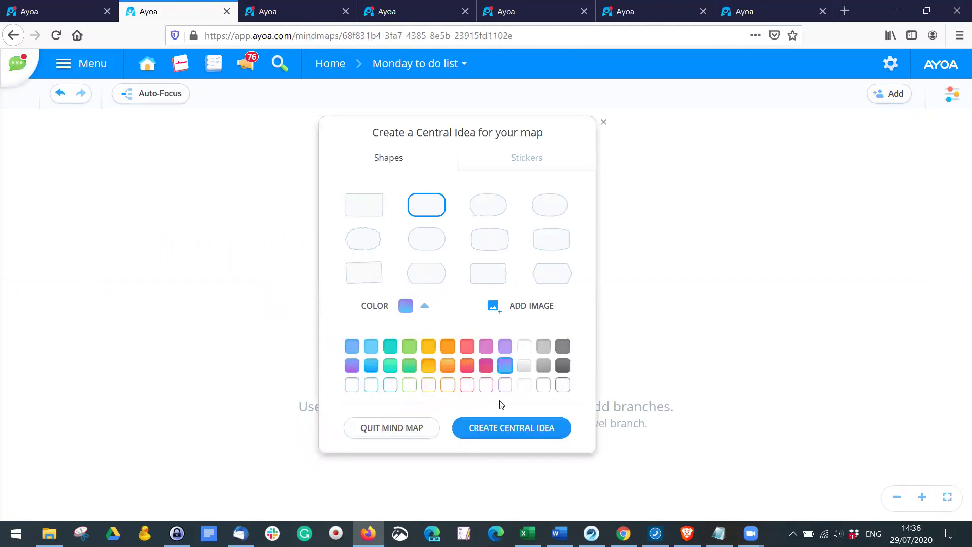
click(503, 272)
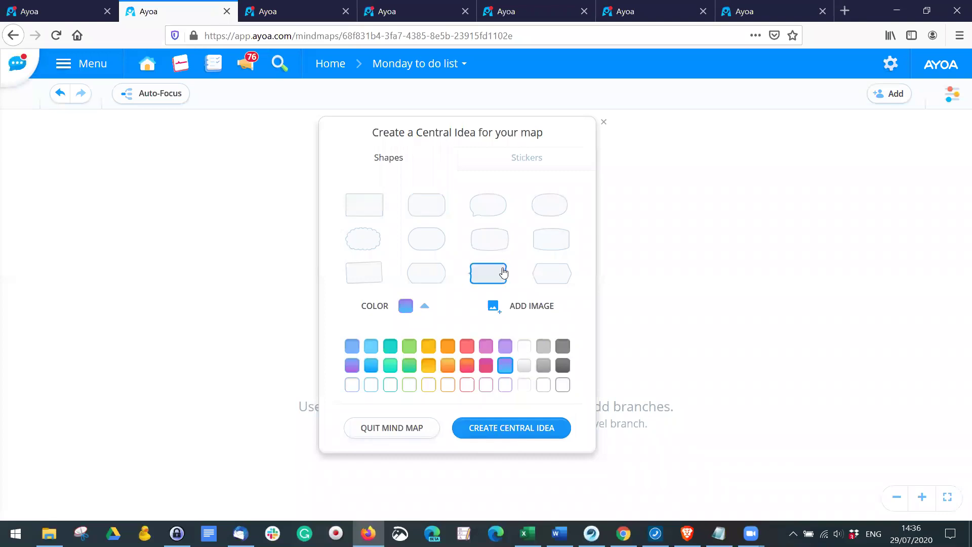
click(484, 210)
click(508, 431)
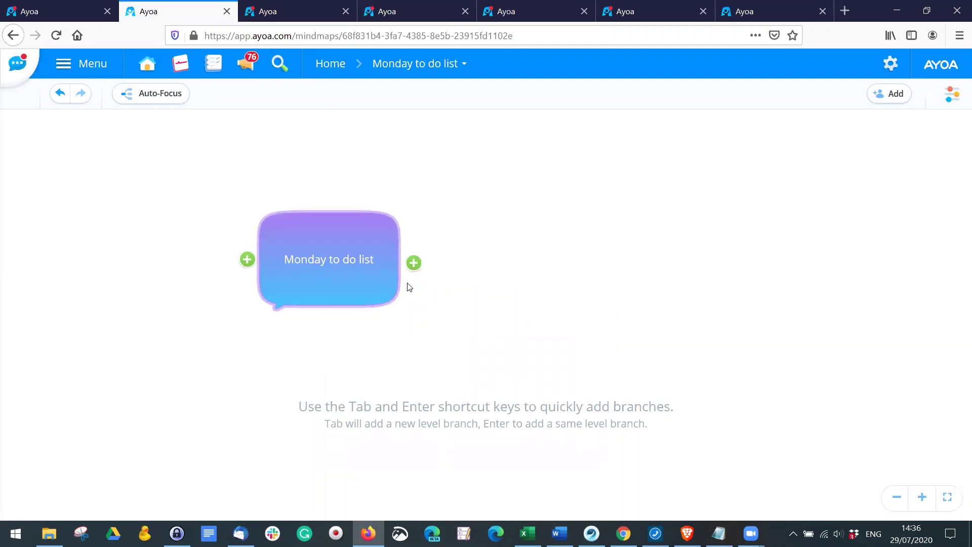
- Add a branch named "left over tasks" on the right of the central idea
drag(414, 262, 510, 262)
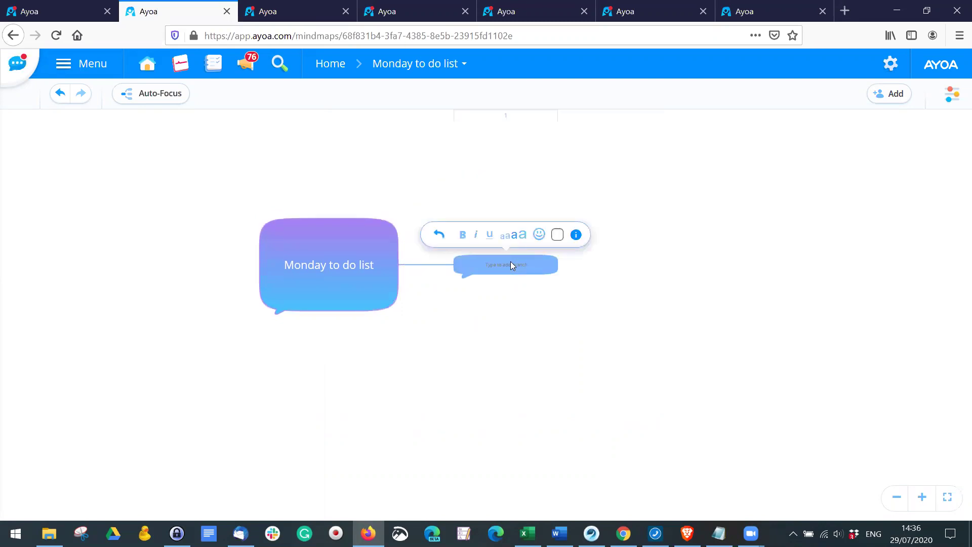
text(left iter)
key(BackSpace)
key(BackSpace)
key(BackSpace)
text(t over tasks)
key(Return)
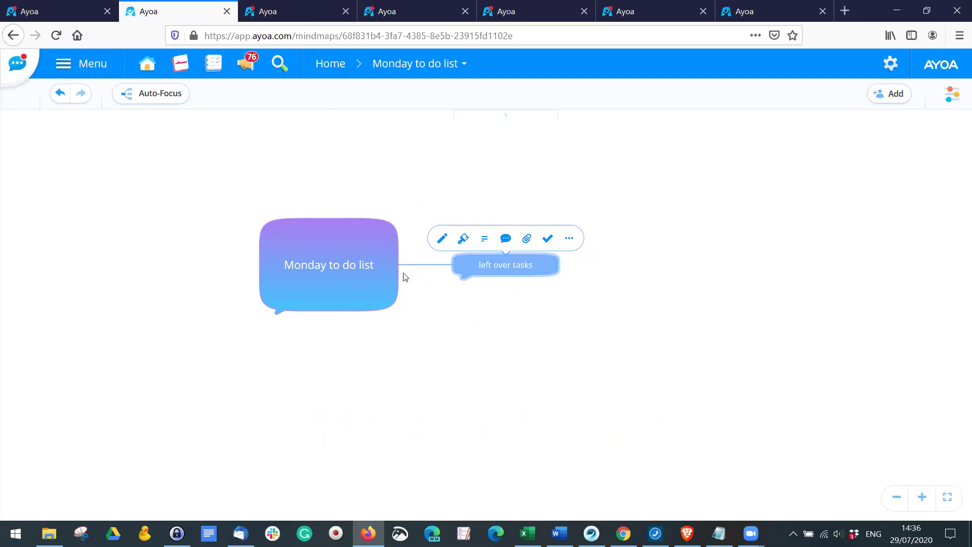
- Add two more branches, "Morning" and "Afternoon", below left over tasks on the right of the central idea
drag(412, 266, 503, 283)
text(Morning)
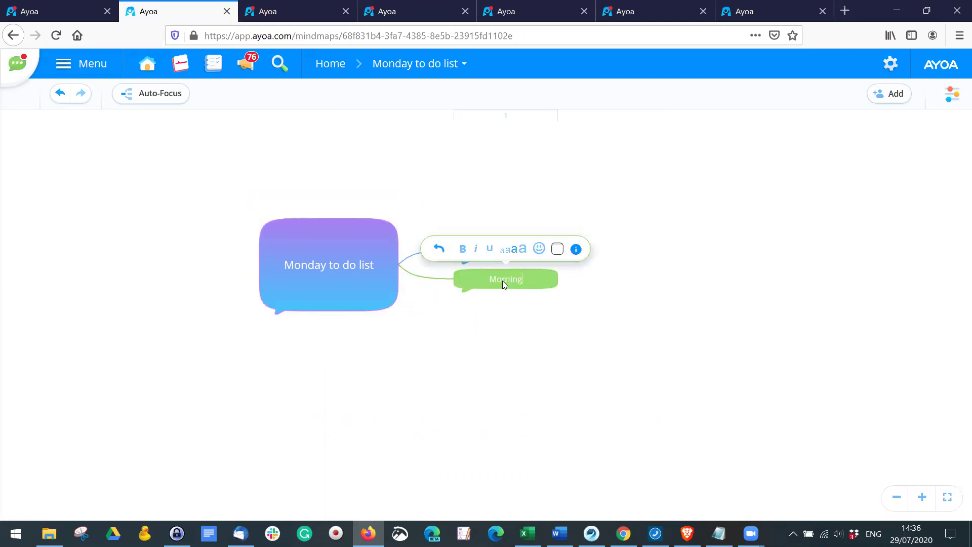
key(Return)
drag(410, 264, 509, 294)
text(Aftern)
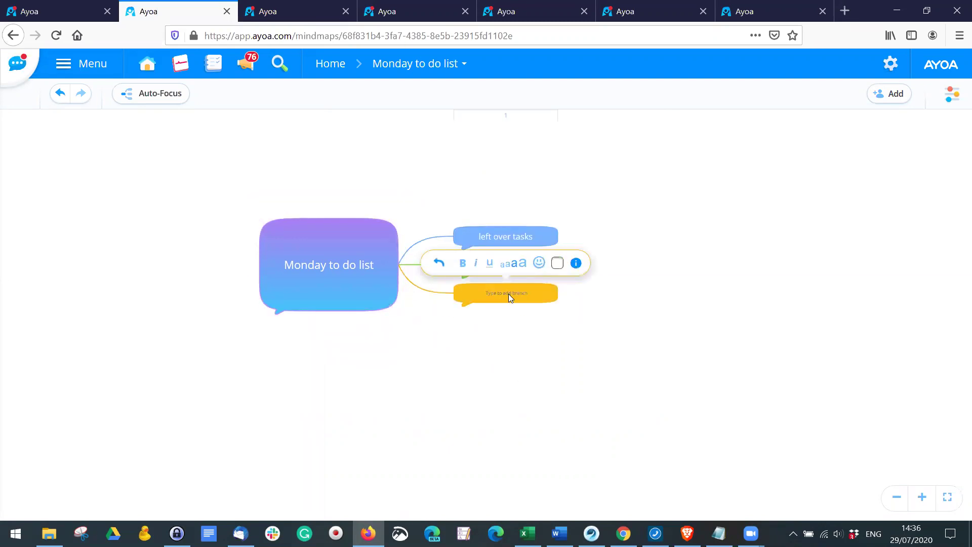
key(Return)
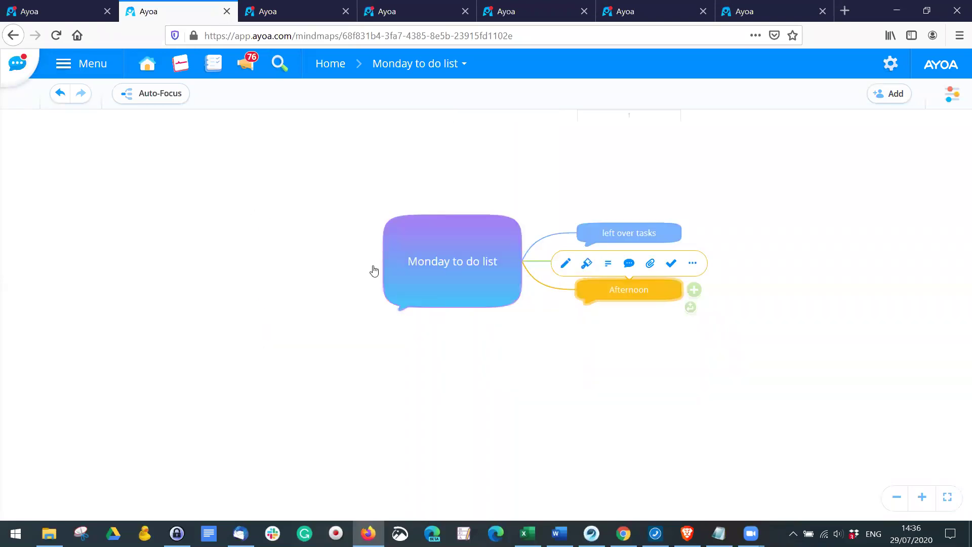
- Add a branch named "Delay" on the left of the central idea
click(373, 269)
drag(370, 260, 280, 258)
text(Delay)
key(Return)
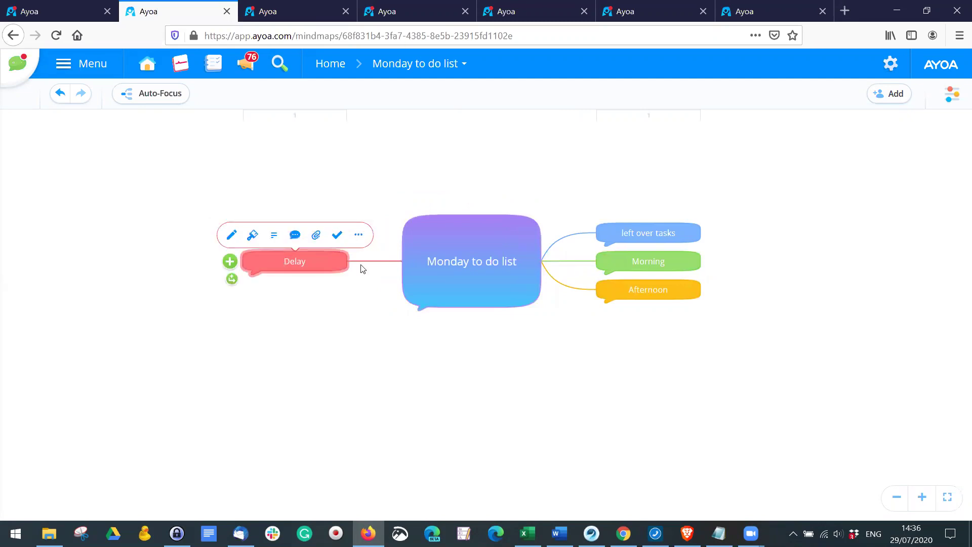
- Add a branch named "Meetings" below Afternoon on the right of the central idea
drag(625, 358, 428, 375)
click(340, 231)
drag(368, 239, 465, 281)
text(Meetings)
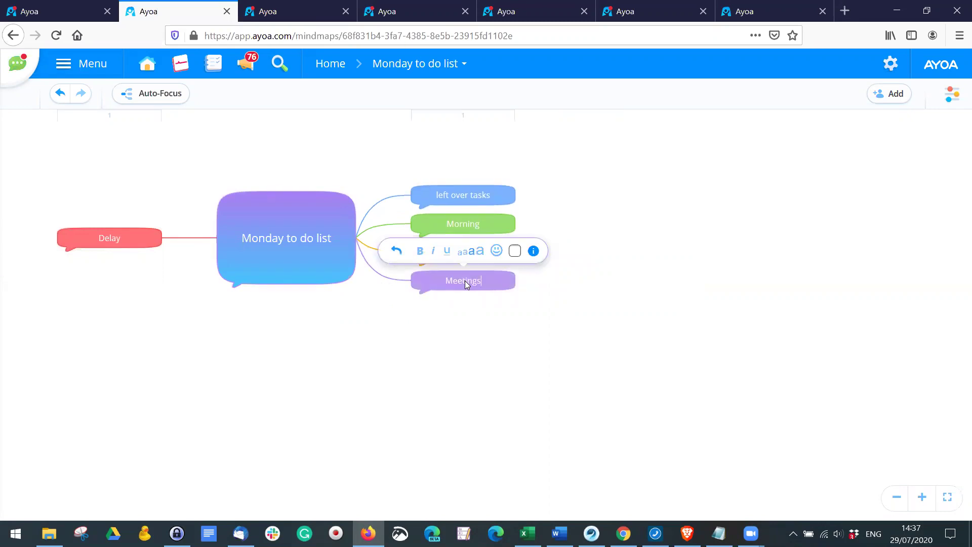
key(Return)
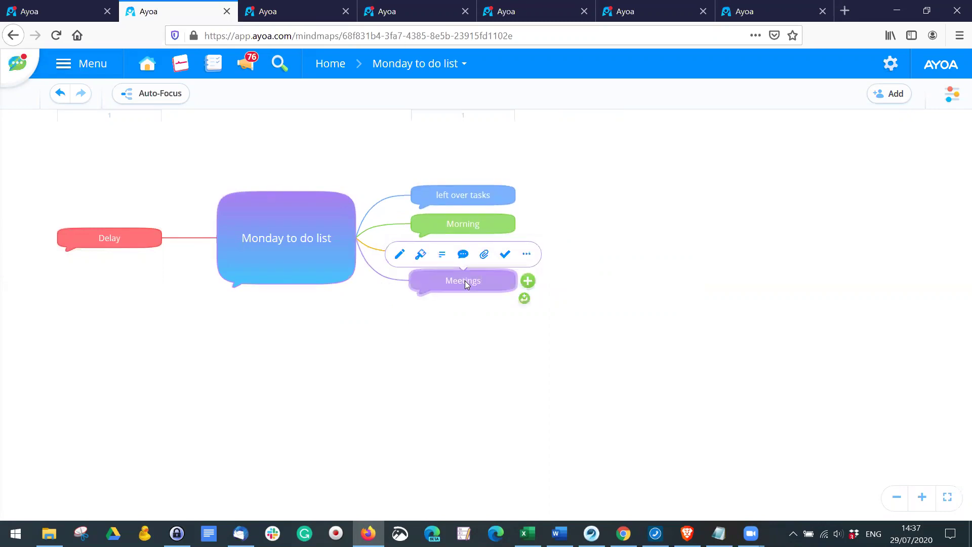
click(397, 354)
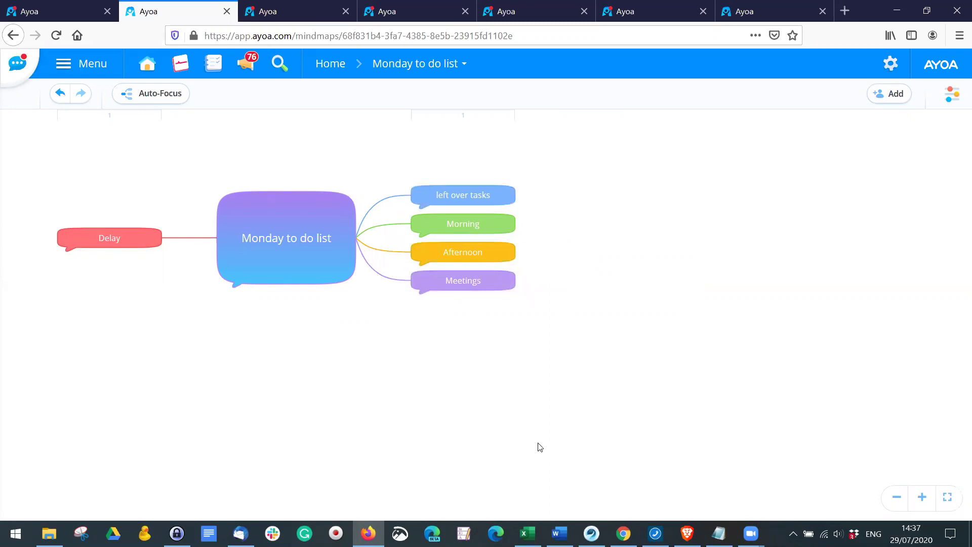
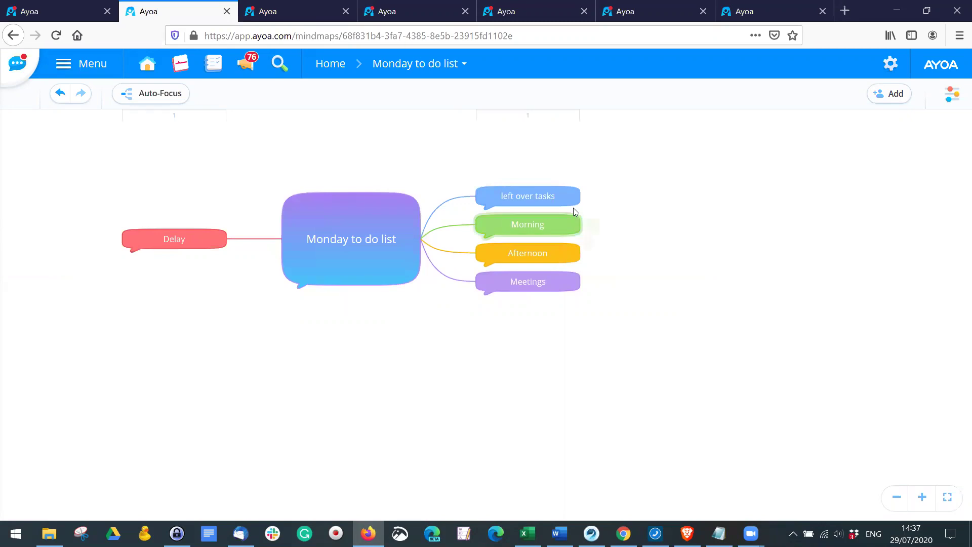
- Add a child branch named "HR meeting" to the left over tasks branch
click(553, 197)
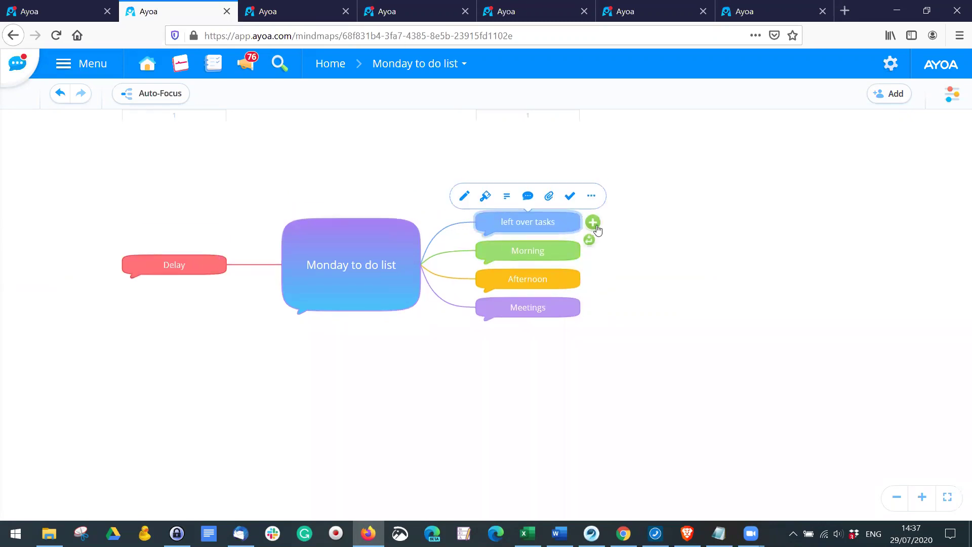
drag(593, 222, 689, 234)
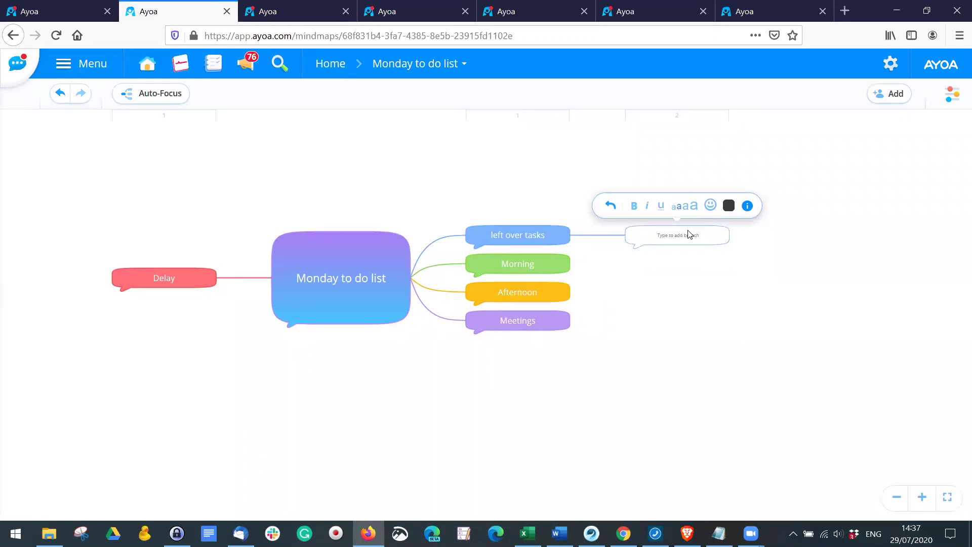
text(HR meeting)
key(Return)
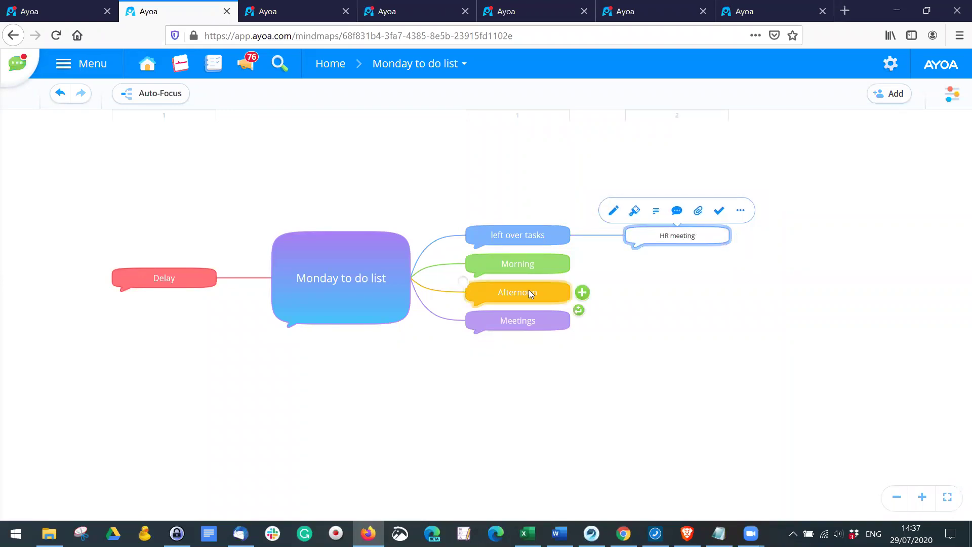
- Add two child branches, "Morning Meeting" and "Emails", to the Morning branch
click(570, 265)
click(582, 264)
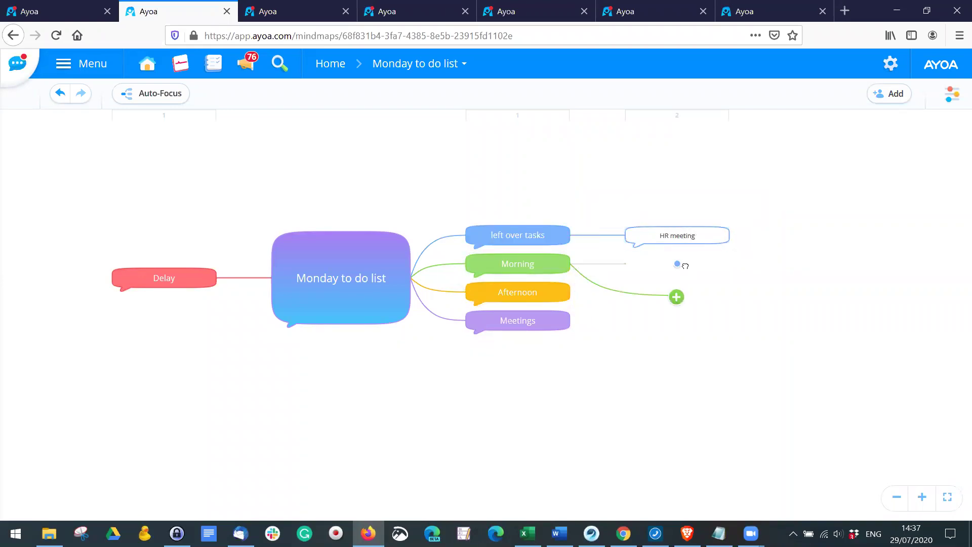
text(Morning Meeting)
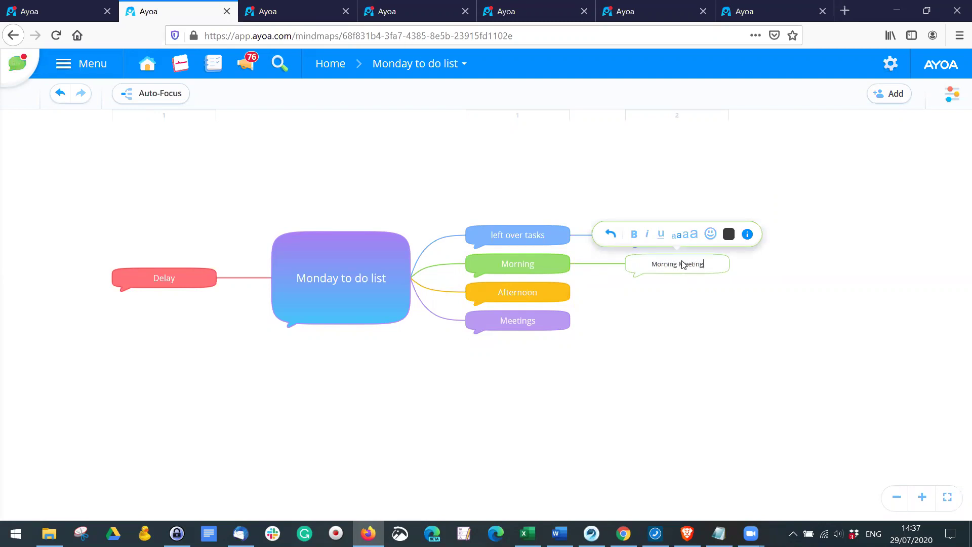
key(Return)
click(570, 265)
drag(582, 267, 681, 283)
text(Emails)
key(Return)
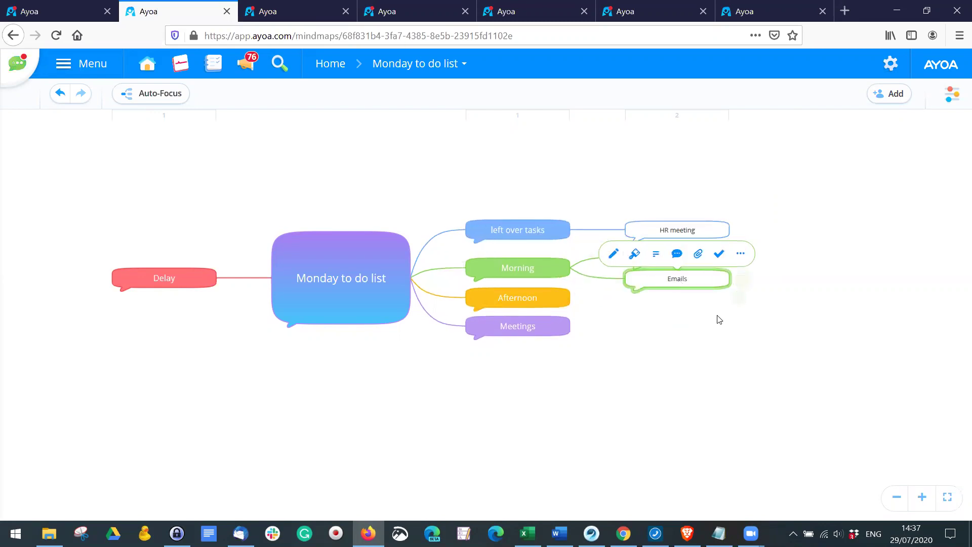
click(667, 409)
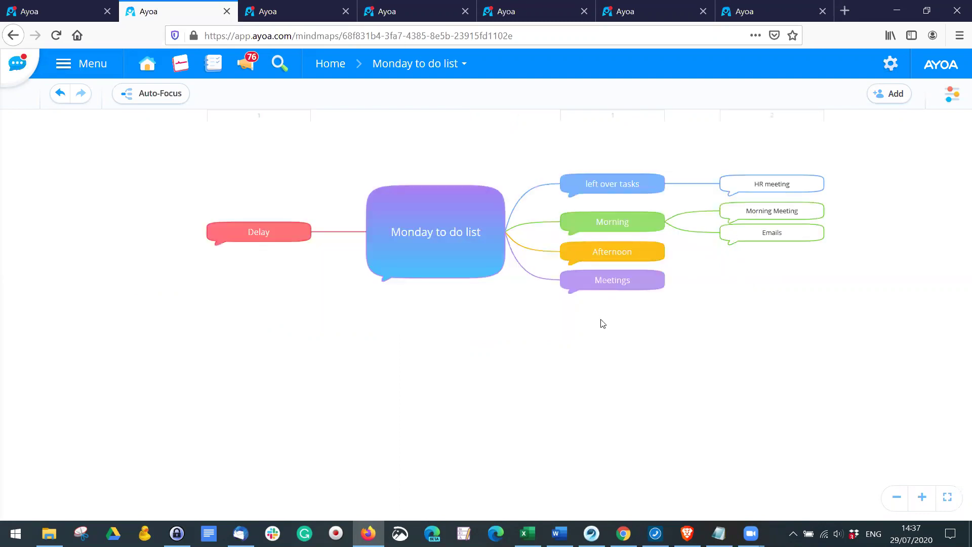
- Create a new speed map from the Goal Setting template
click(330, 65)
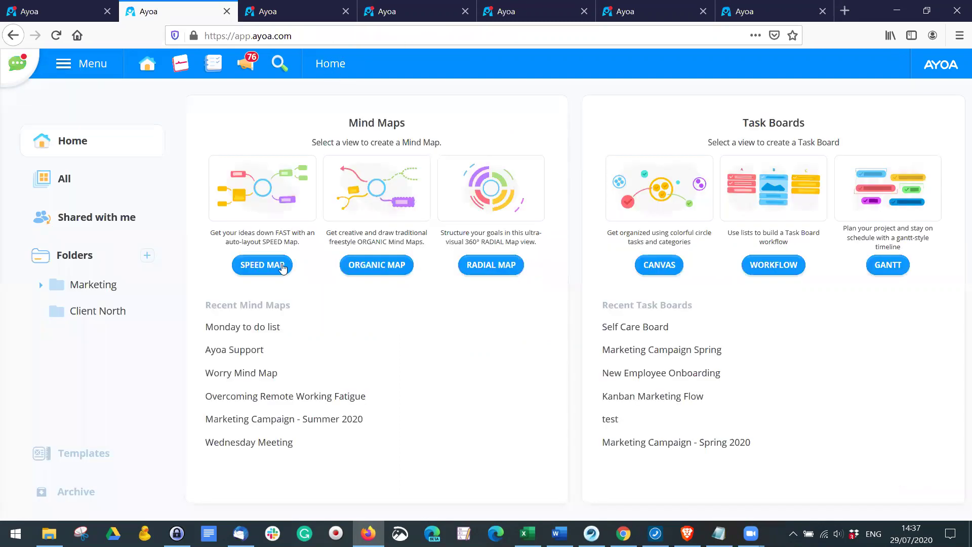
click(282, 268)
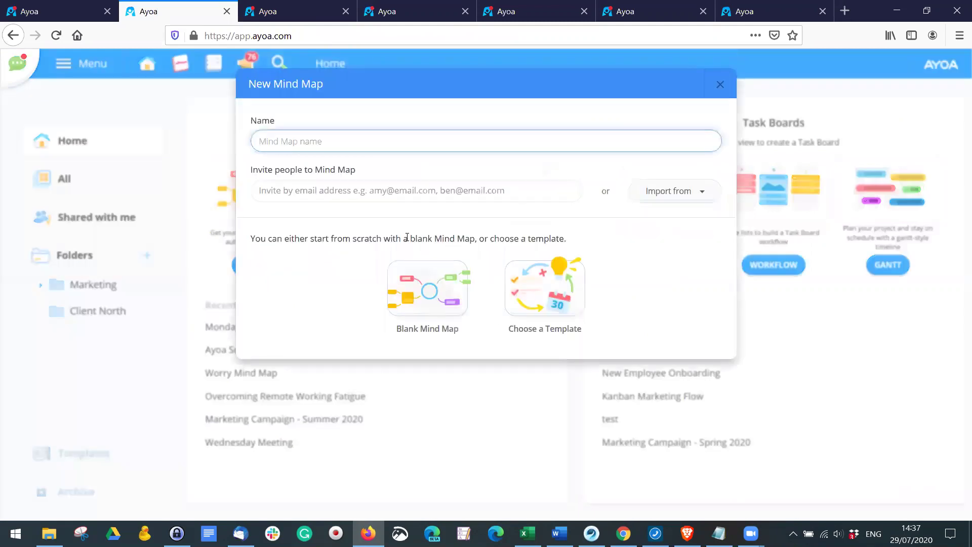
click(546, 306)
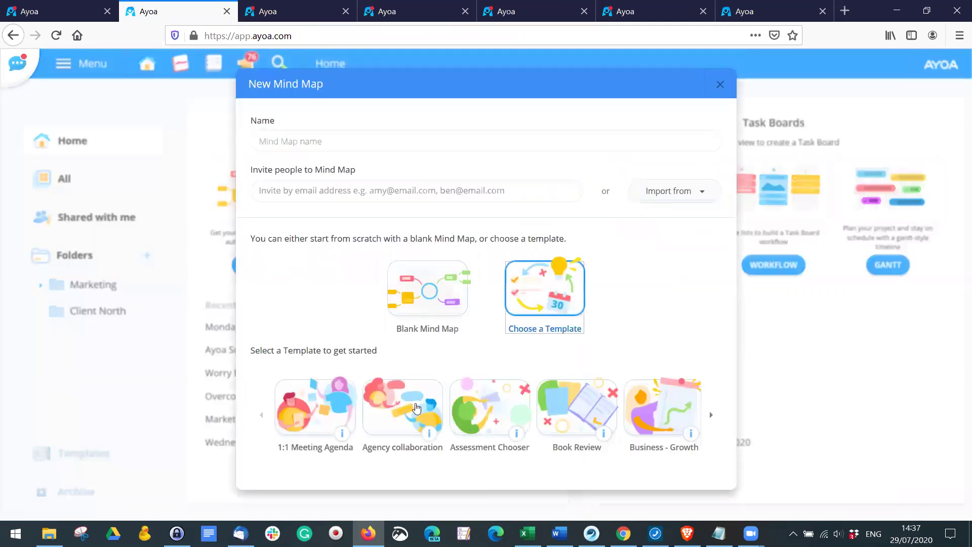
click(712, 415)
click(714, 416)
click(714, 417)
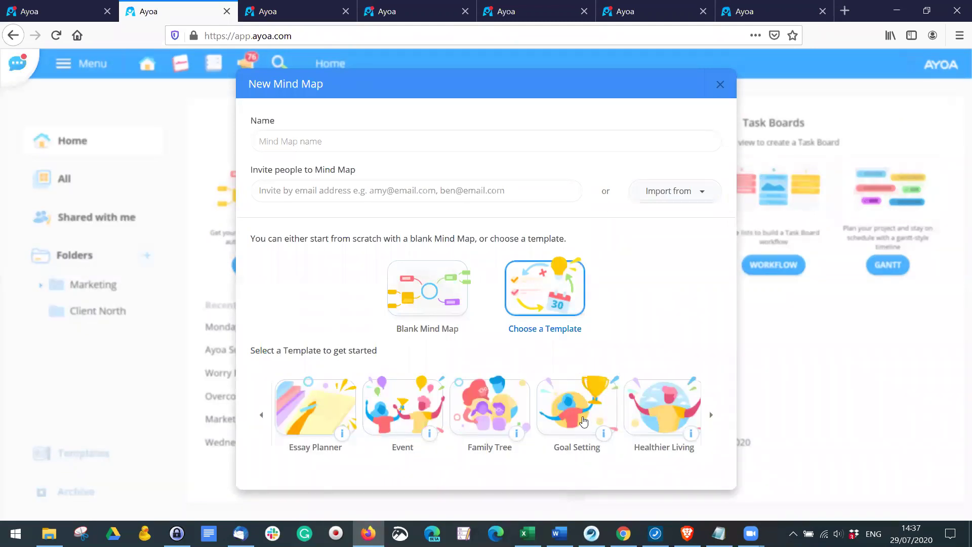
click(584, 421)
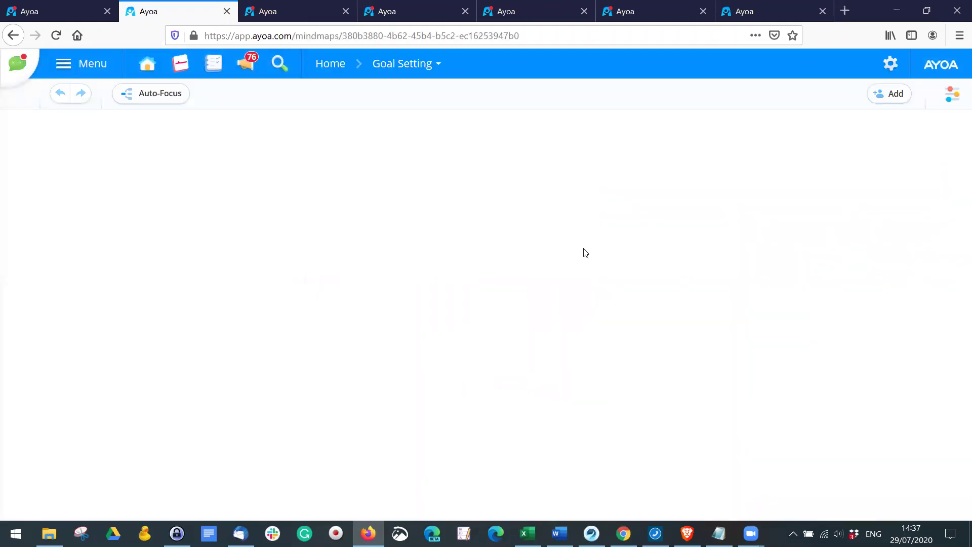
click(59, 37)
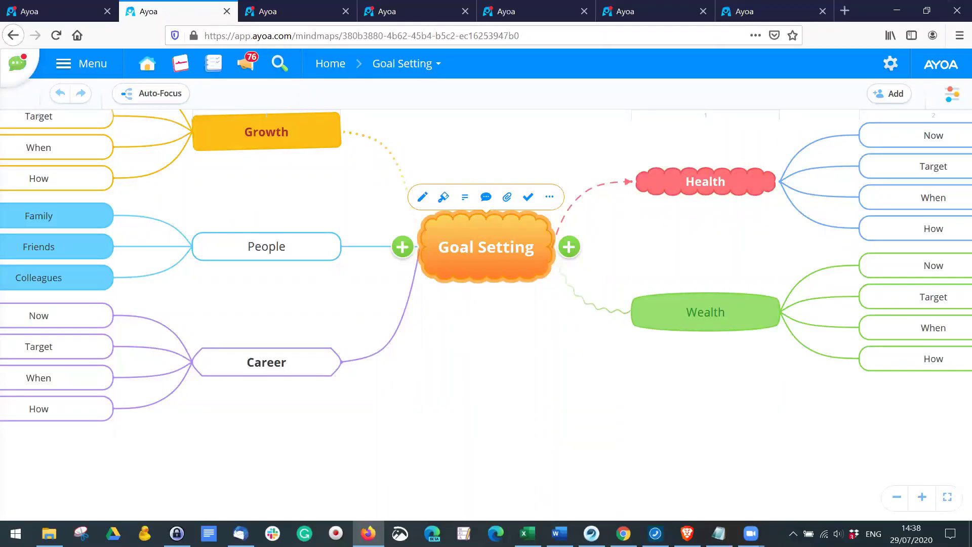
scroll(372, 288, down, 3)
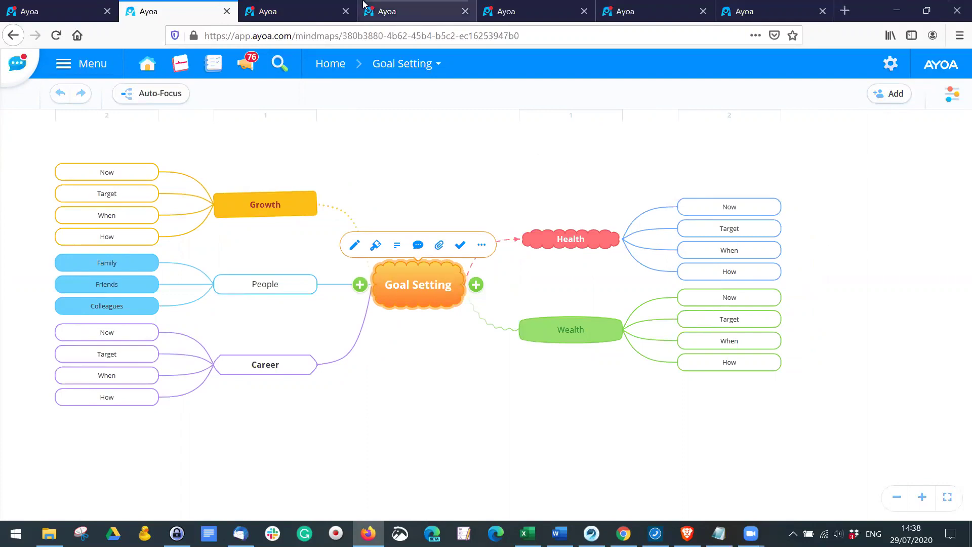
- Switch to the Overcoming Remote Working Fatigue mind map and return from the Feeling out of Control focus to the full map
click(58, 10)
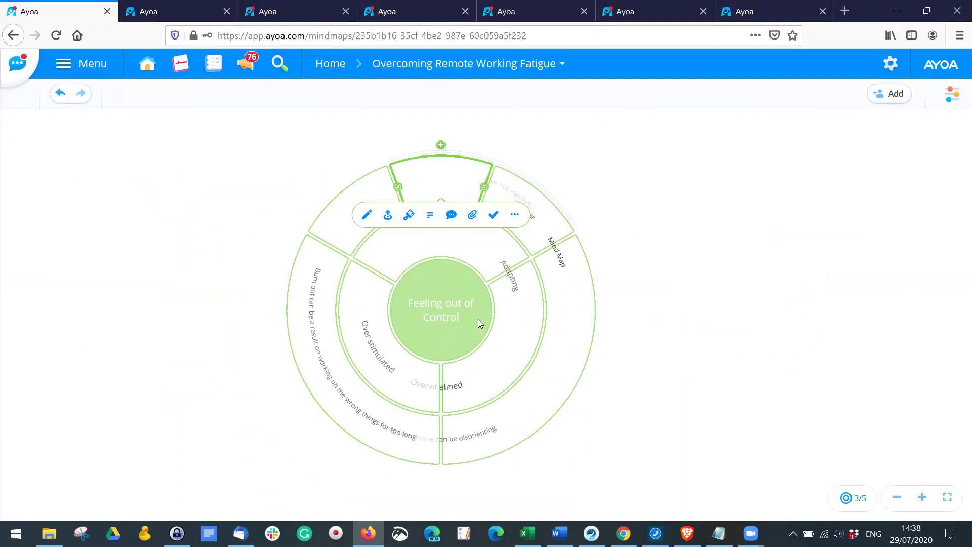
click(423, 335)
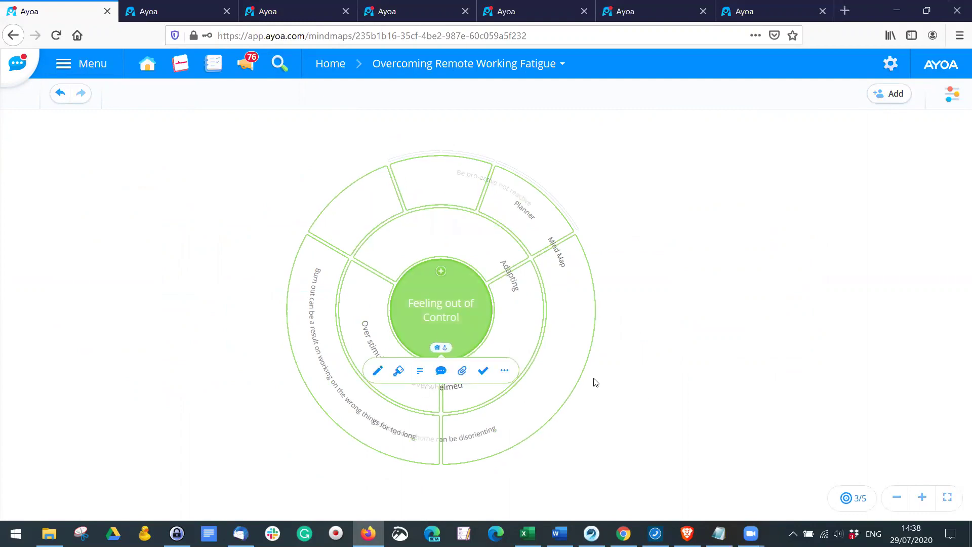
click(439, 348)
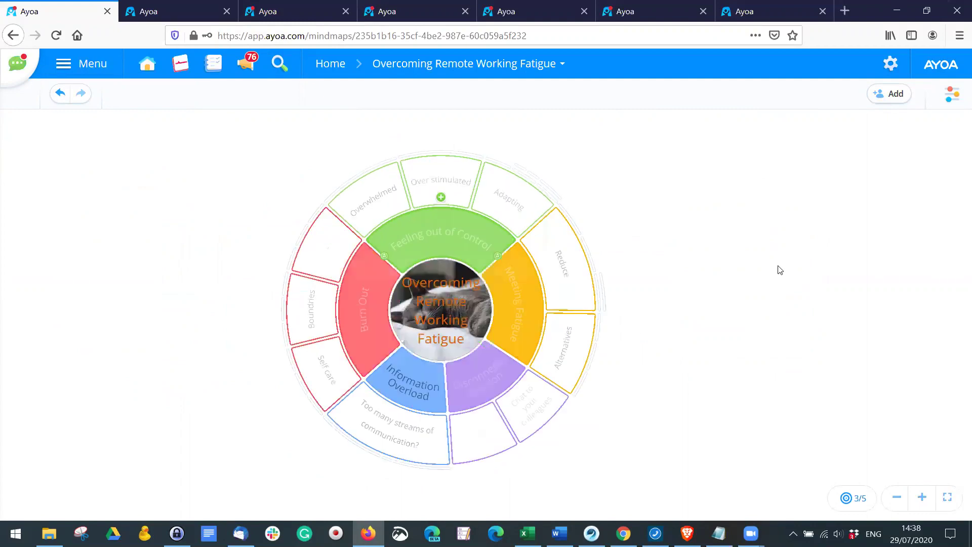
- Focus the radial map on the Meeting Fatigue branch so it becomes the centre
click(509, 319)
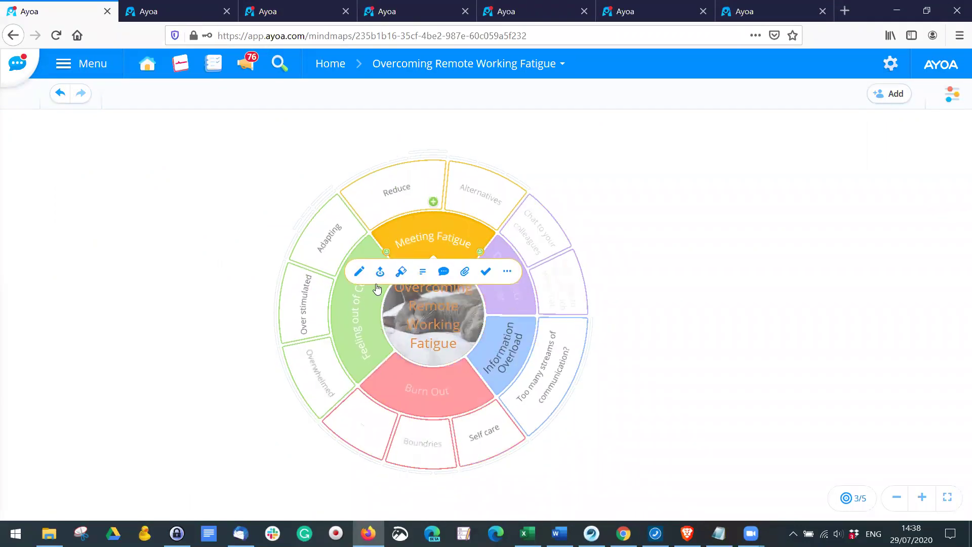
click(380, 272)
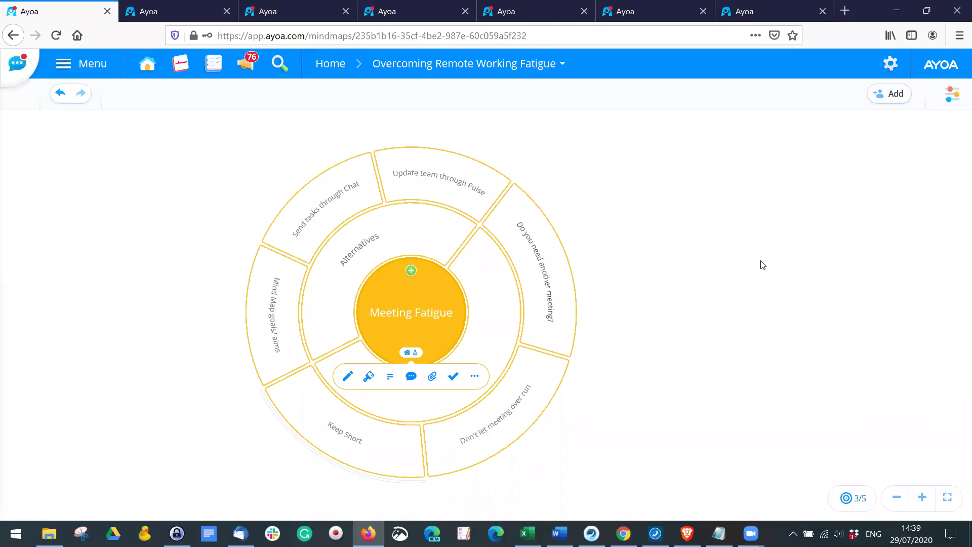
click(706, 255)
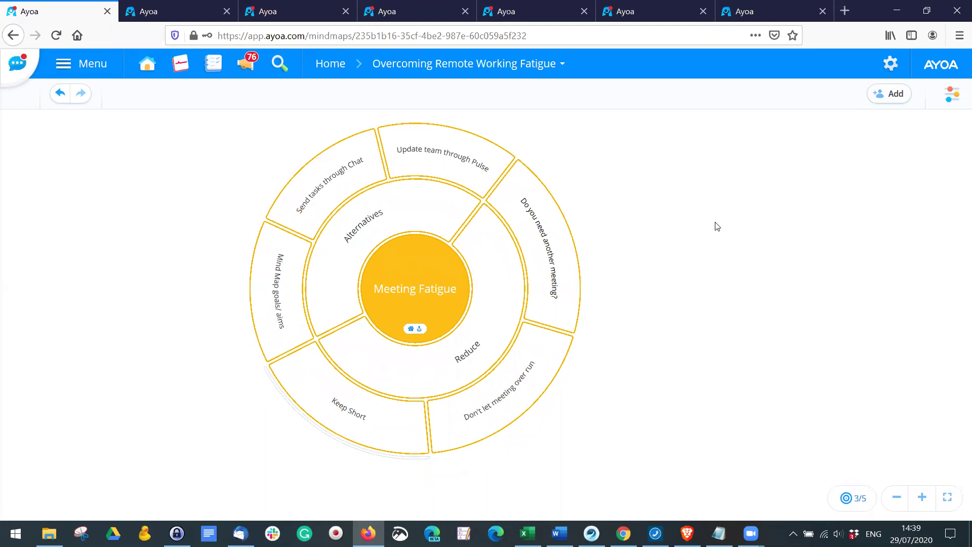
- Set the radial map to display 5 of 5 levels
click(853, 502)
drag(825, 455, 888, 452)
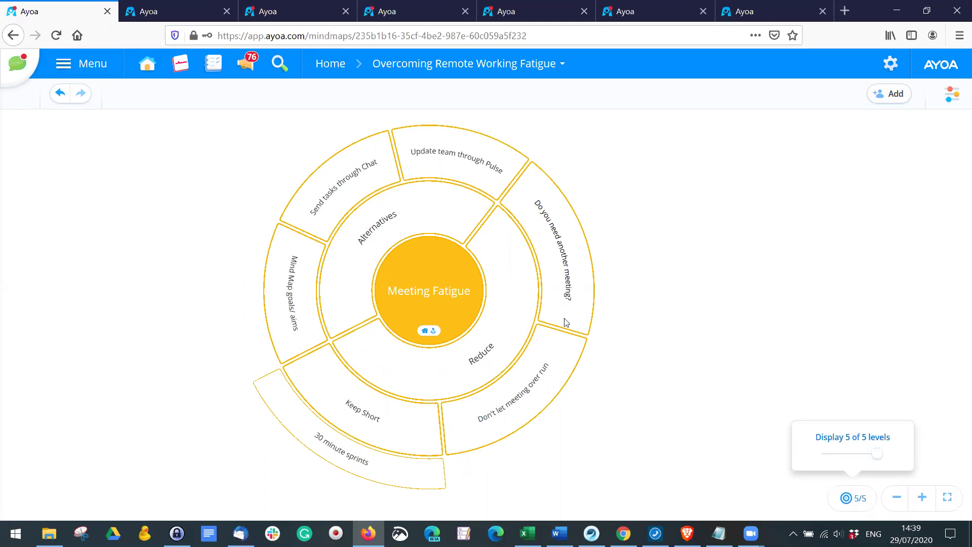
click(849, 498)
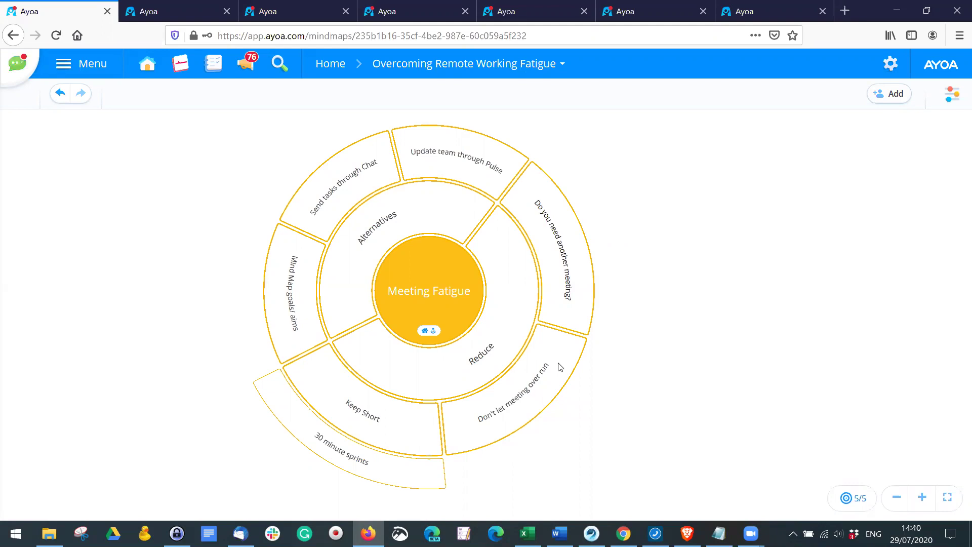
- Examine the Reduce and Alternatives segments of the Meeting Fatigue map, including the outermost level under Keep Short
scroll(348, 421, up, 1)
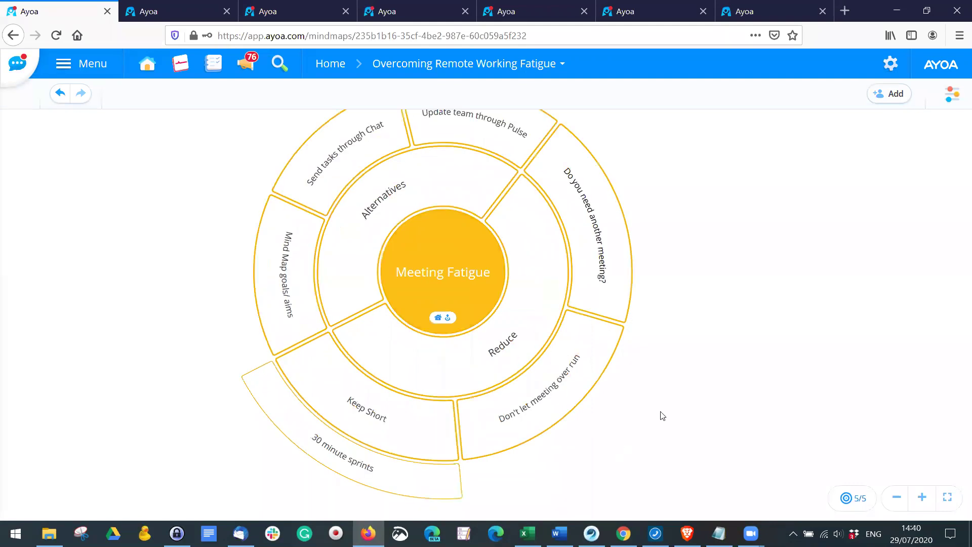
drag(662, 416, 666, 400)
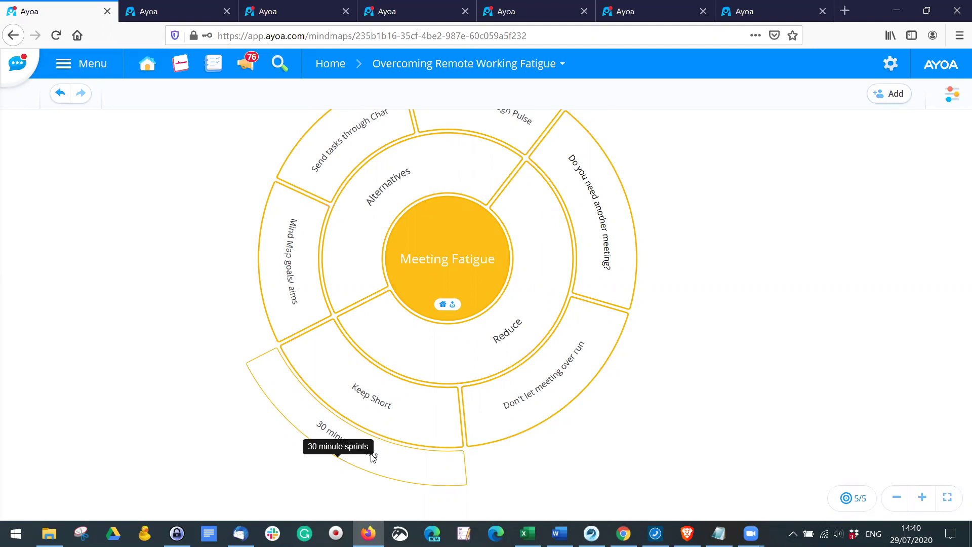
scroll(753, 347, up, 3)
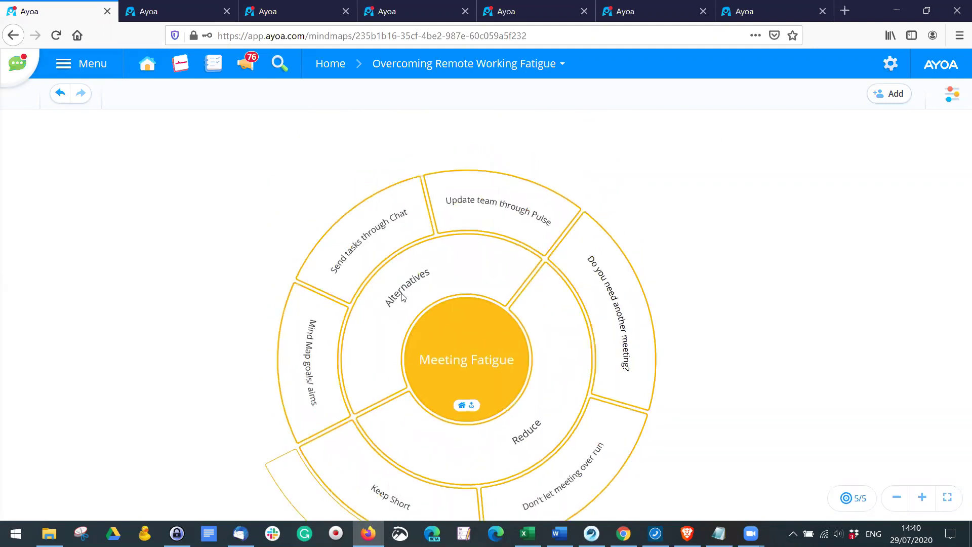
scroll(701, 269, down, 1)
scroll(751, 206, down, 1)
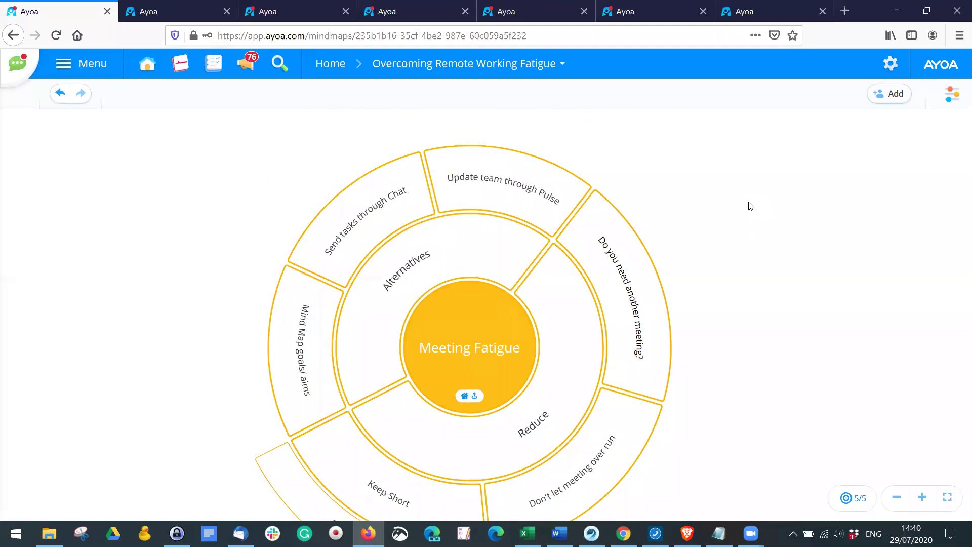
scroll(751, 207, down, 1)
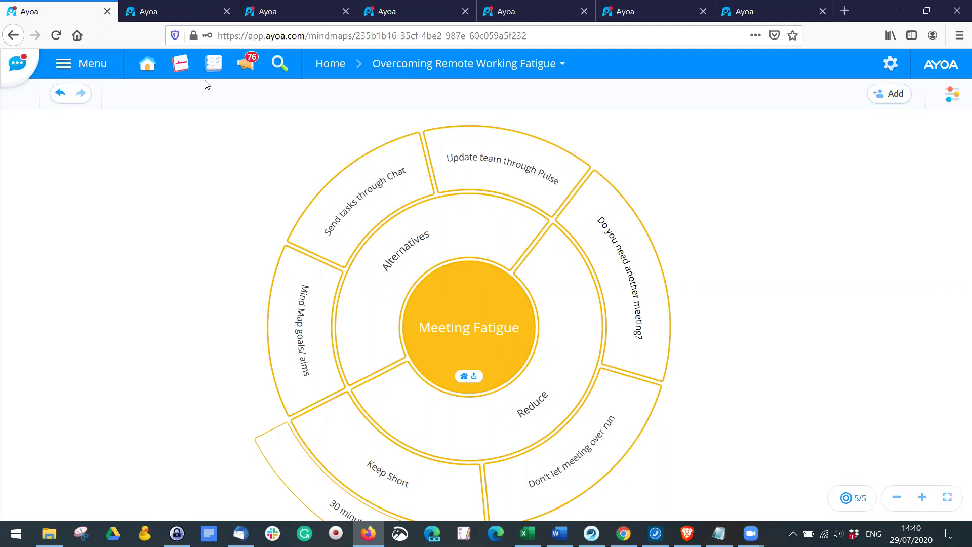
- Open the Team Pulse for everyone and read through today's team updates
click(178, 68)
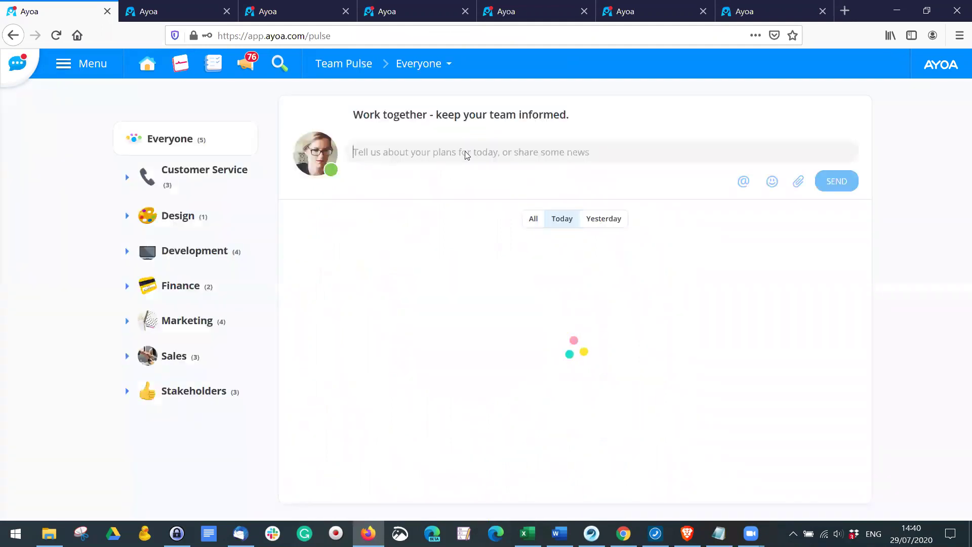
click(461, 158)
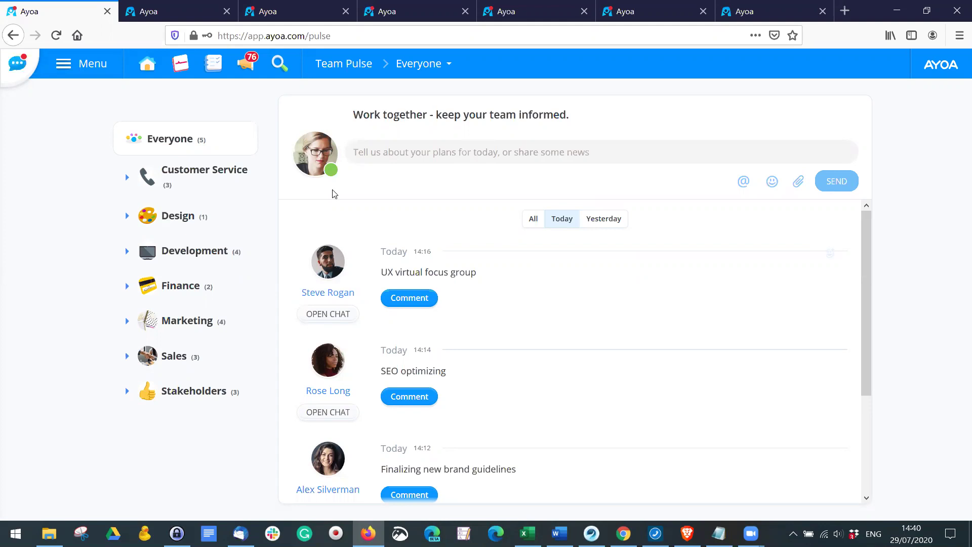
scroll(471, 223, down, 3)
scroll(475, 237, up, 3)
scroll(512, 304, down, 3)
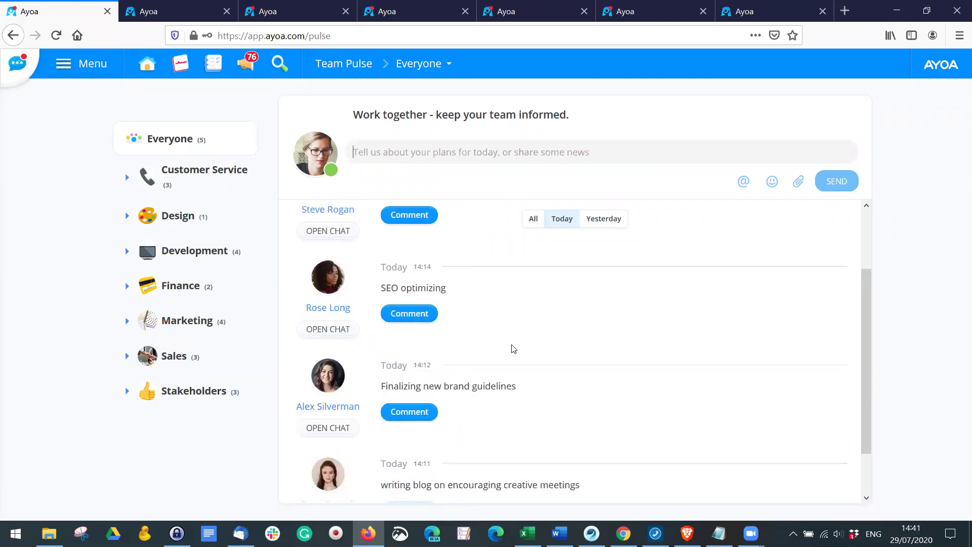
scroll(512, 358, up, 3)
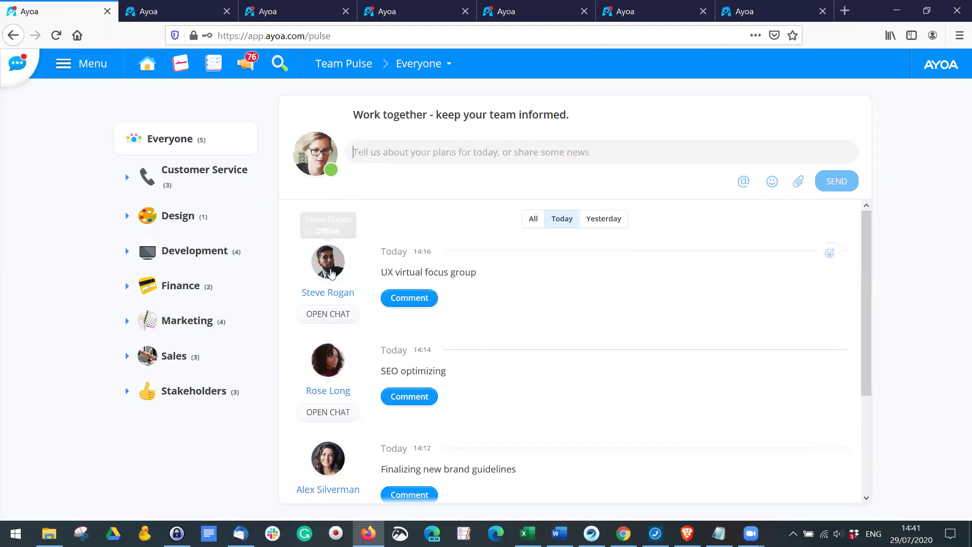
scroll(335, 298, down, 2)
scroll(385, 327, down, 2)
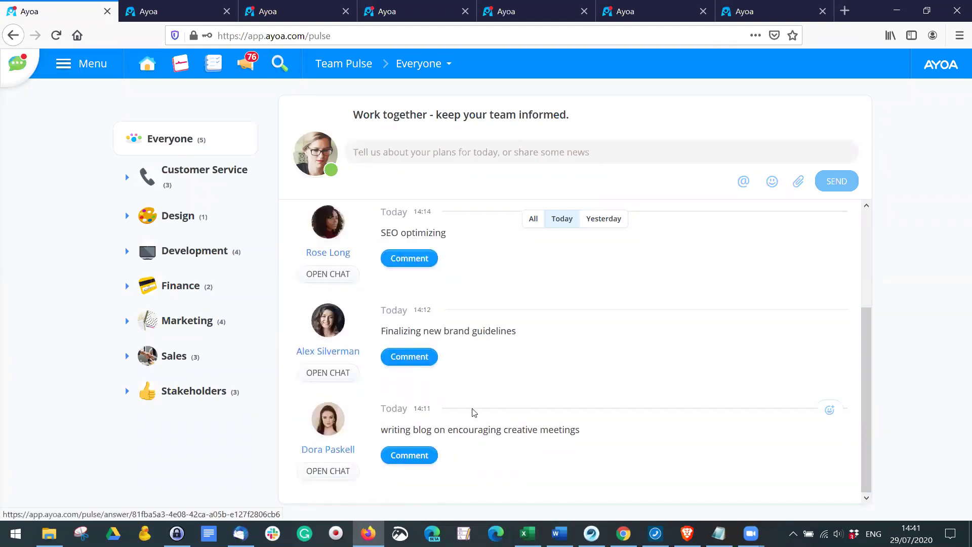
- Post the comment "Can you send over a draft?" on the update about writing a blog on encouraging creative meetings
click(427, 456)
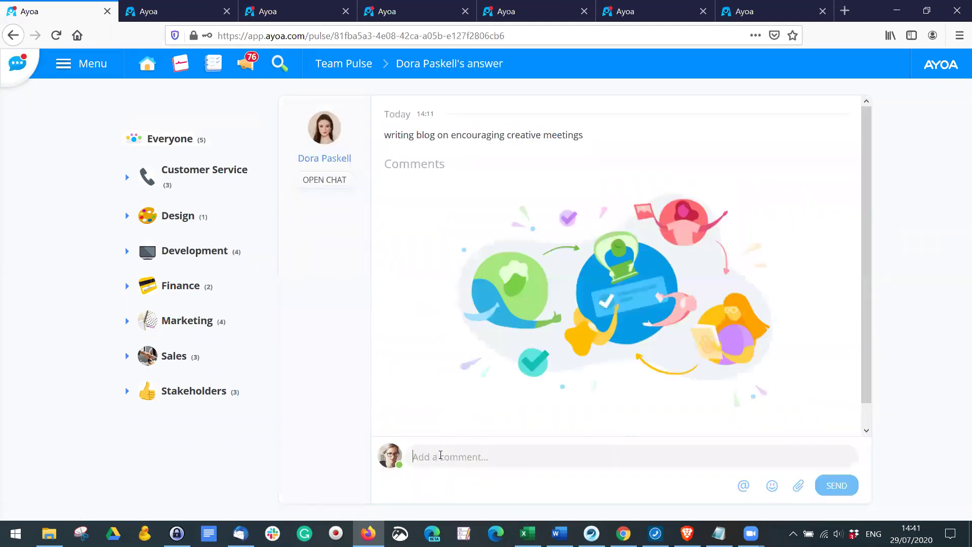
text(ThT)
key(BackSpace)
key(BackSpace)
key(BackSpace)
text(cAN)
key(BackSpace)
key(BackSpace)
text(Can you send over)
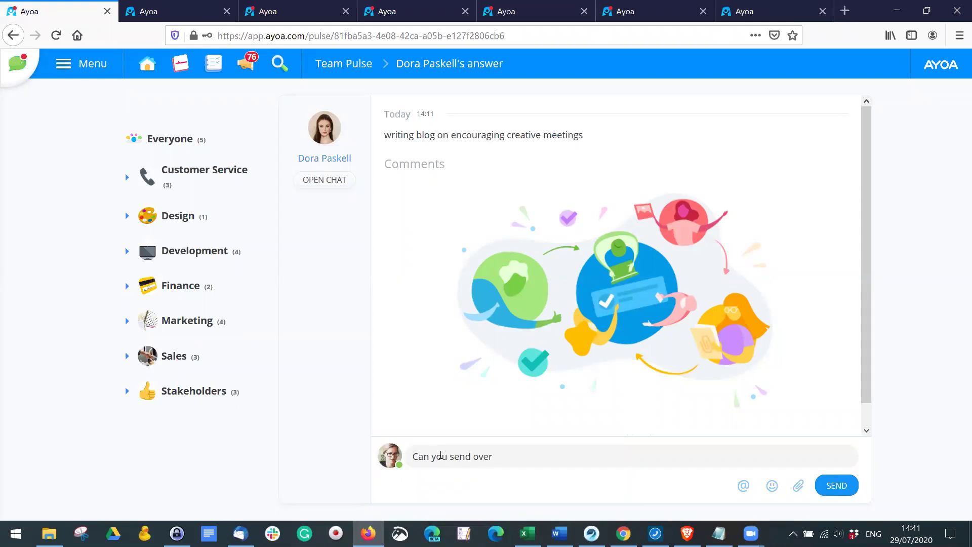
text( a draft?)
click(846, 489)
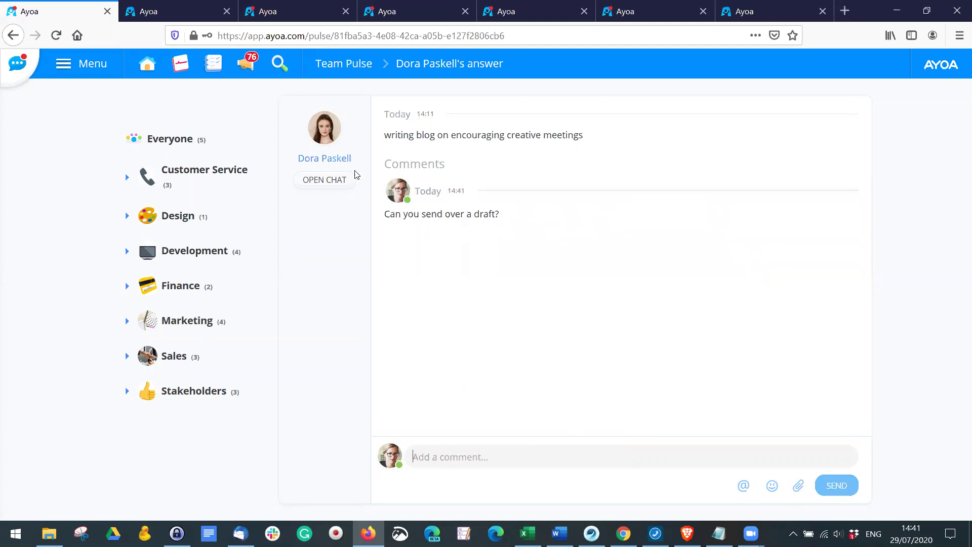
- Share the update "webinar" with Everyone in Team Pulse and look through the posted updates
click(170, 148)
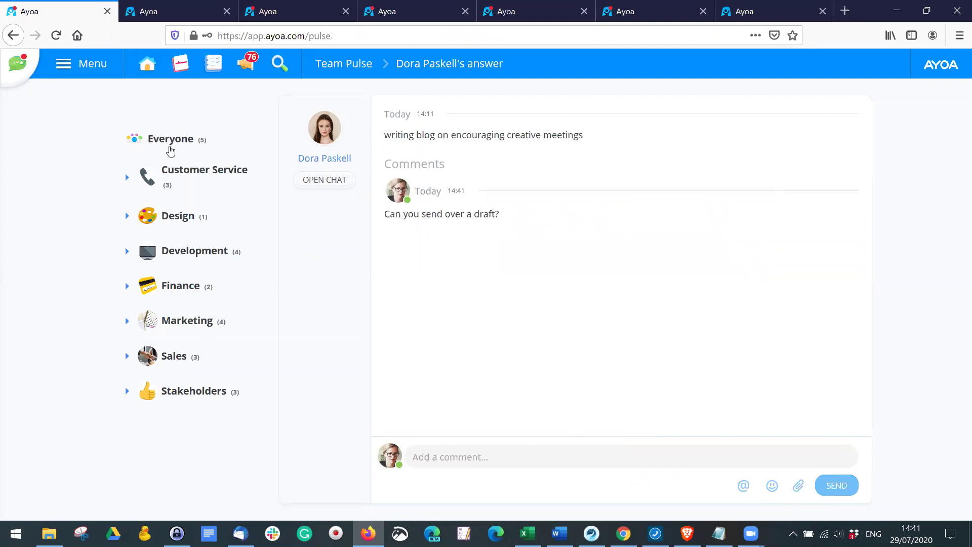
click(187, 180)
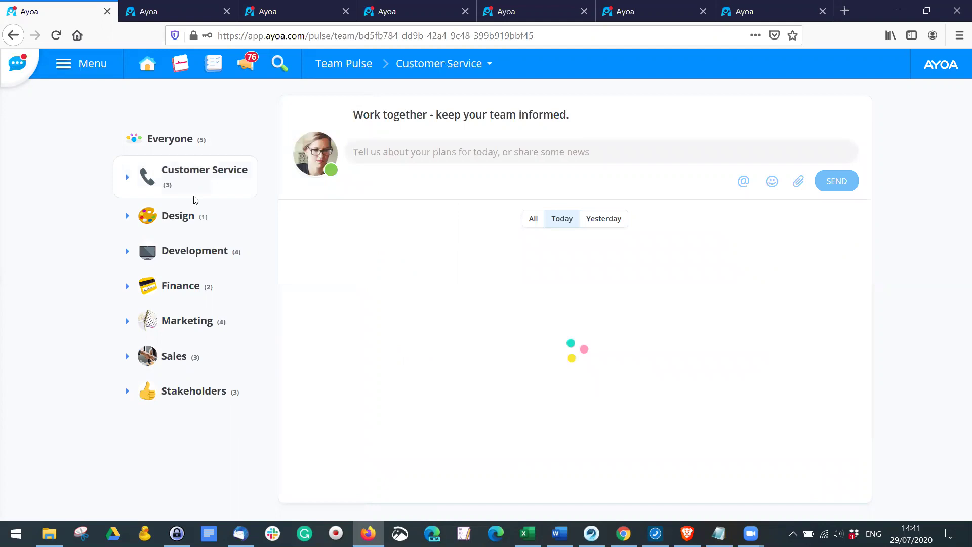
click(188, 145)
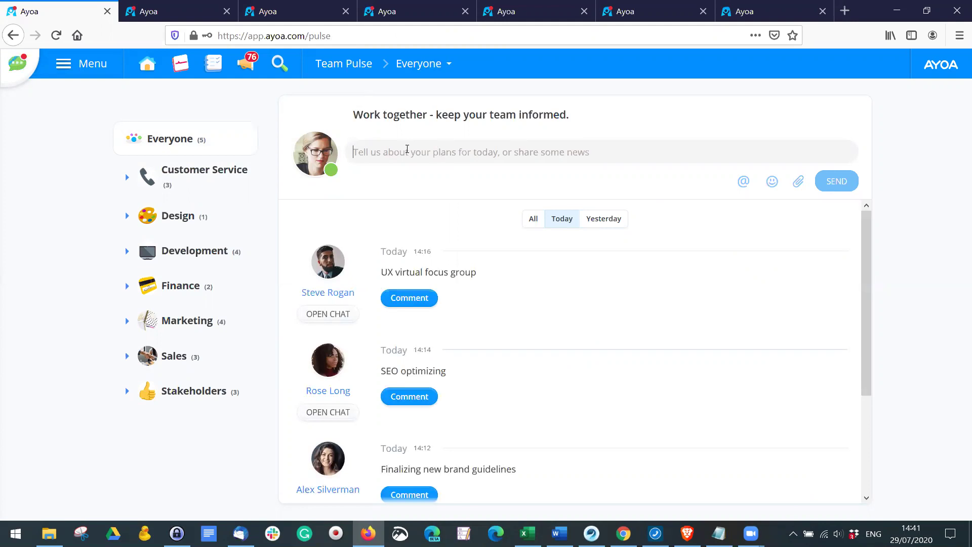
text(webinar)
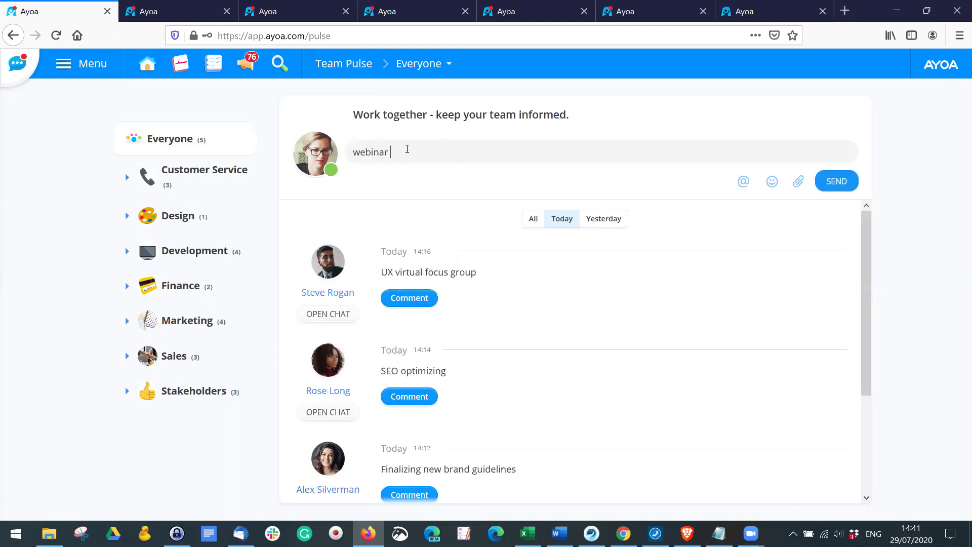
click(839, 182)
scroll(499, 274, down, 3)
scroll(499, 274, up, 3)
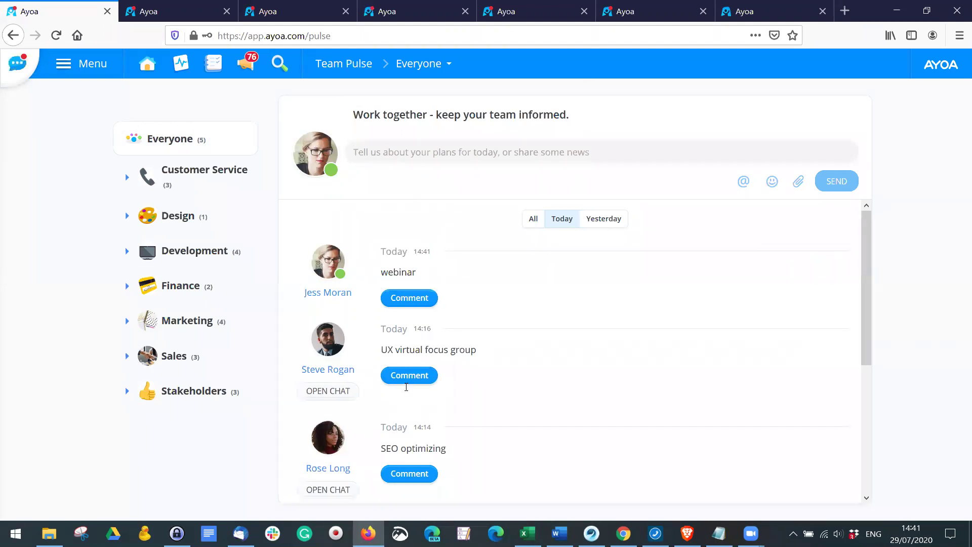
- View the Team Pulse updates for all dates, and return to showing only today's updates
mouse_move(665, 264)
click(537, 224)
click(566, 222)
mouse_move(750, 288)
- Start a new Speed Map from the home page and name it "Blog Ideas"
click(147, 64)
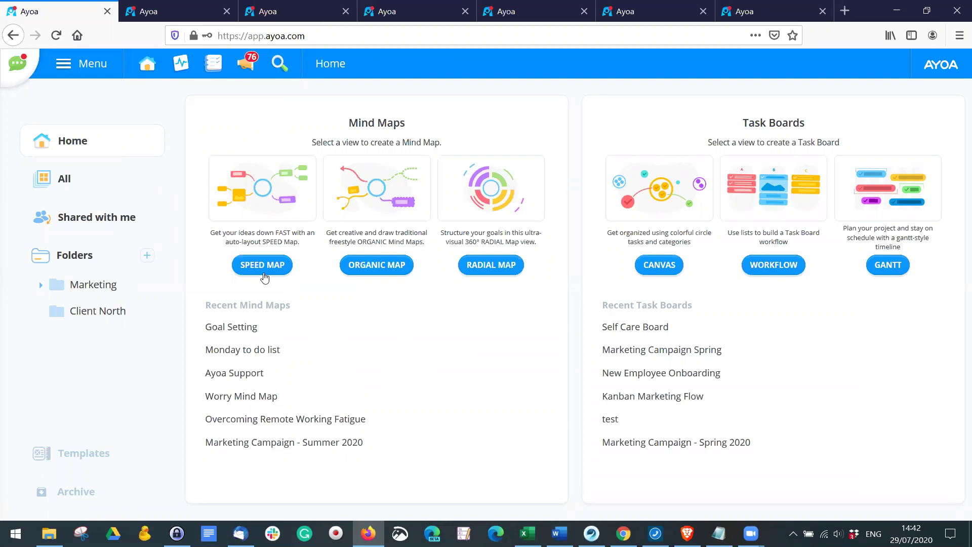
click(260, 12)
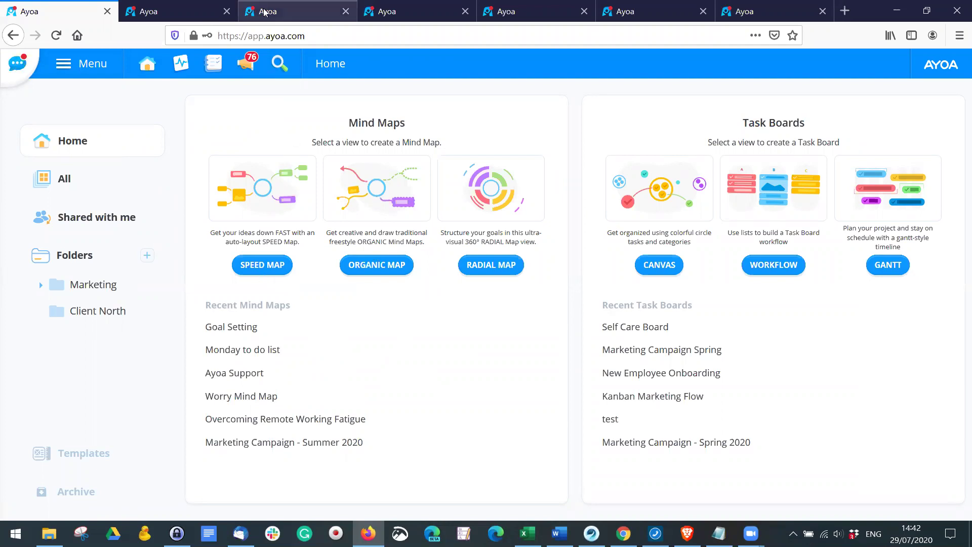
click(406, 14)
click(527, 12)
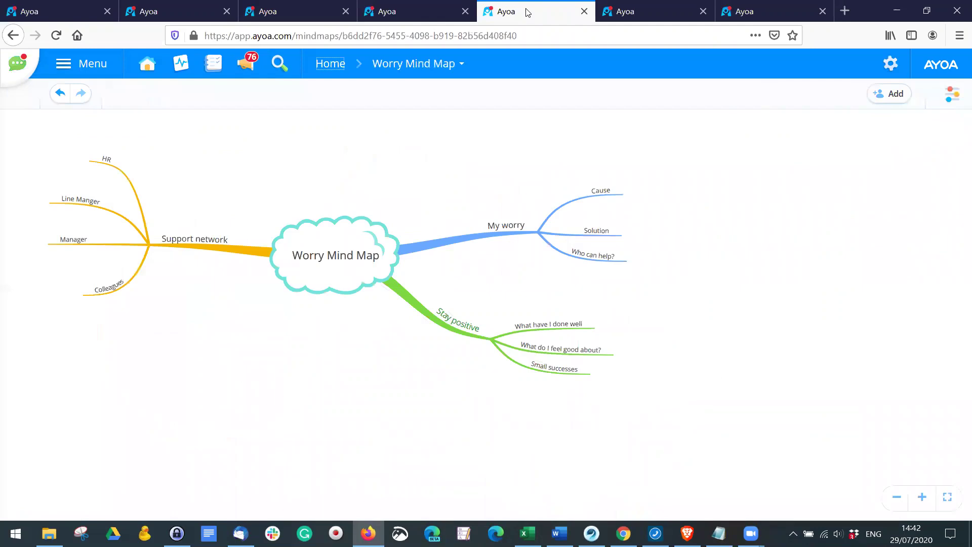
click(632, 11)
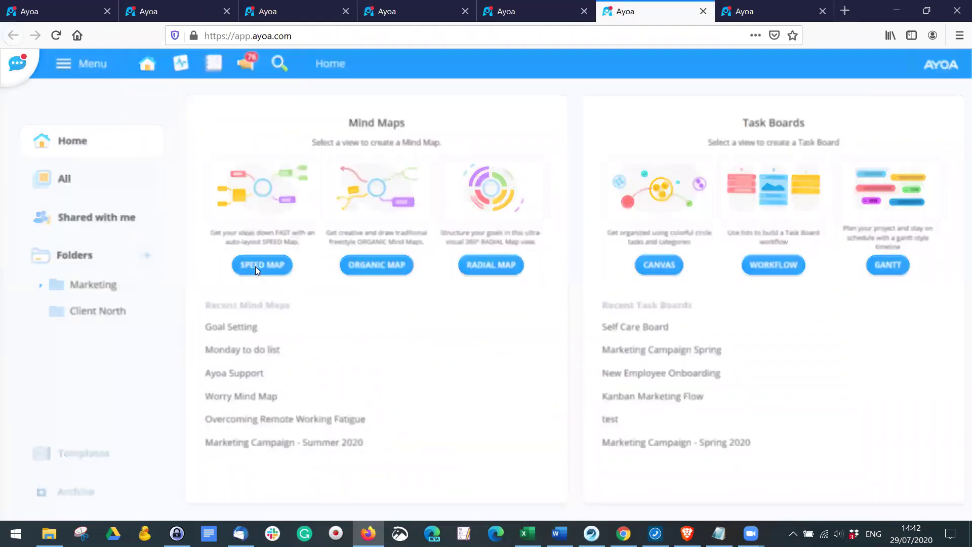
click(255, 266)
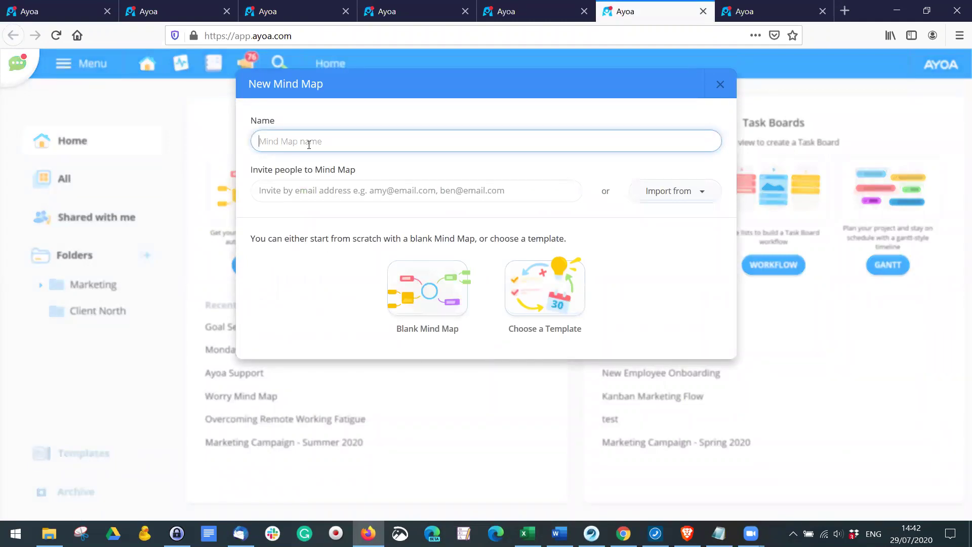
text(B;og)
key(BackSpace)
key(BackSpace)
text(log Ide)
- Invite three colleagues from the contacts to the new mind map
click(311, 192)
click(300, 244)
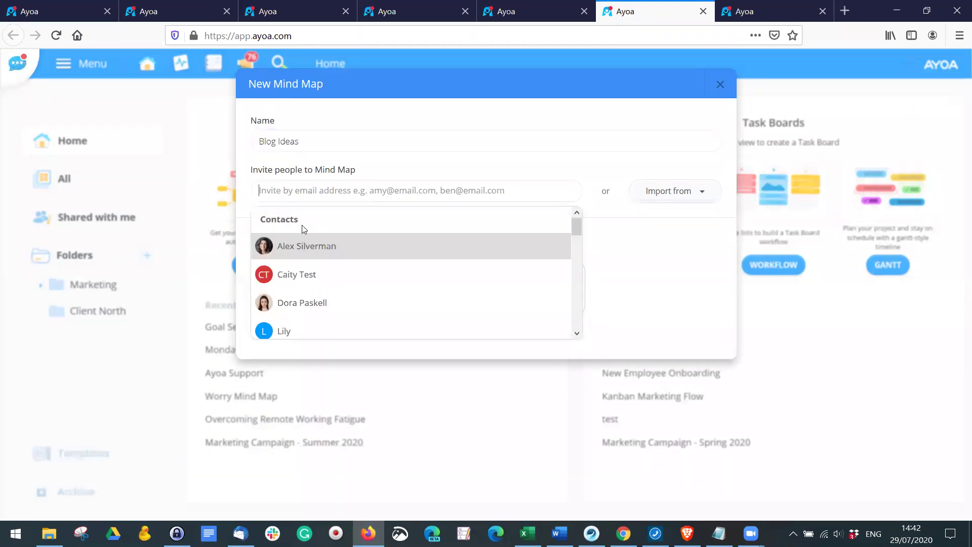
click(308, 186)
click(314, 281)
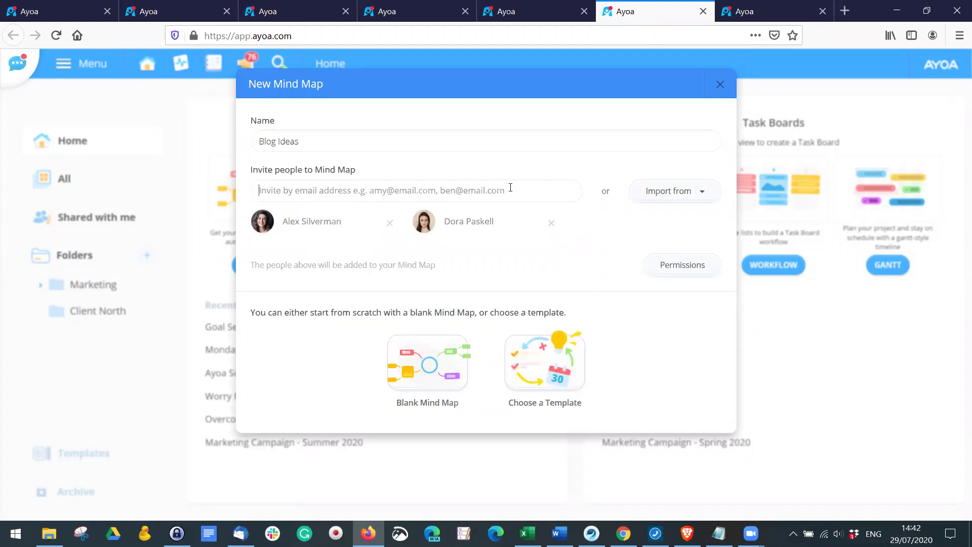
click(312, 191)
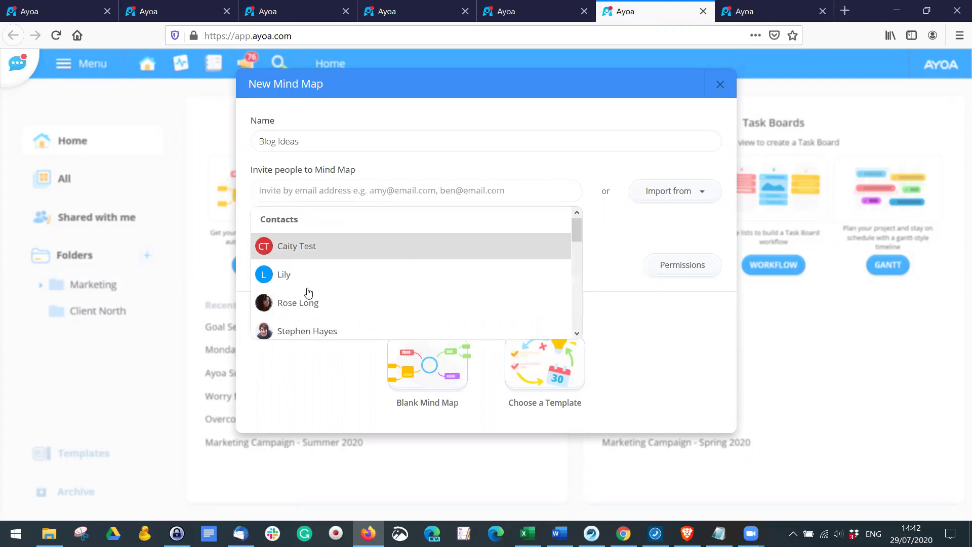
click(308, 303)
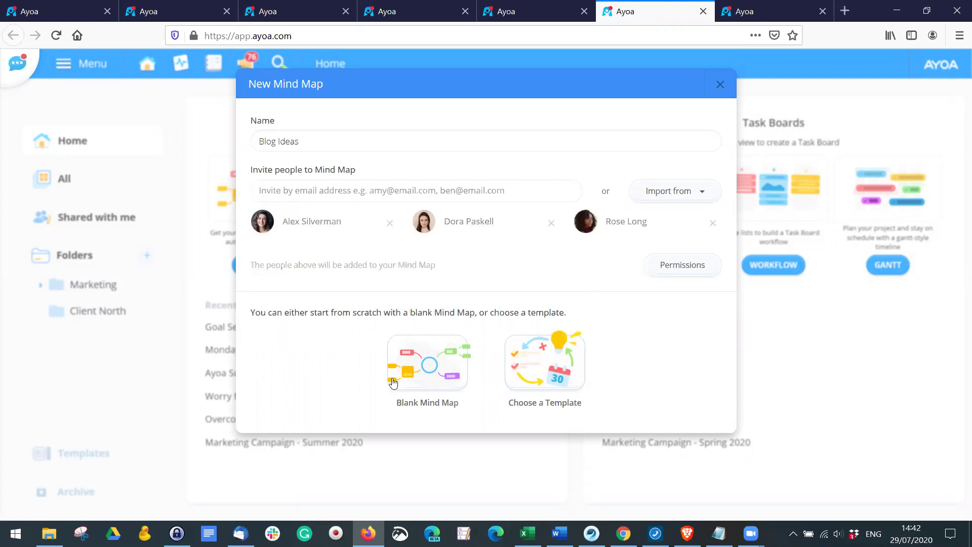
- Create the blank mind map with the filled pink oval as its central idea, and check the map's member list
click(434, 377)
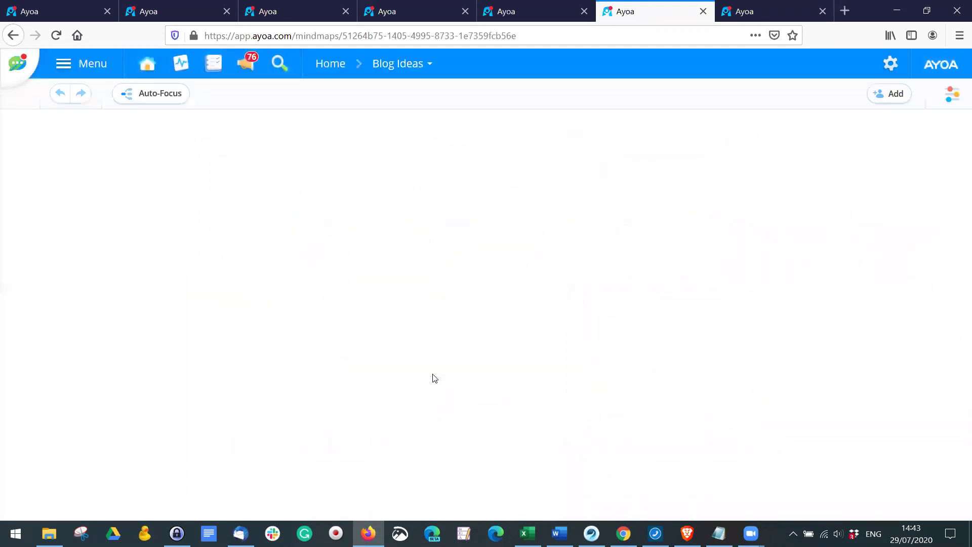
click(509, 158)
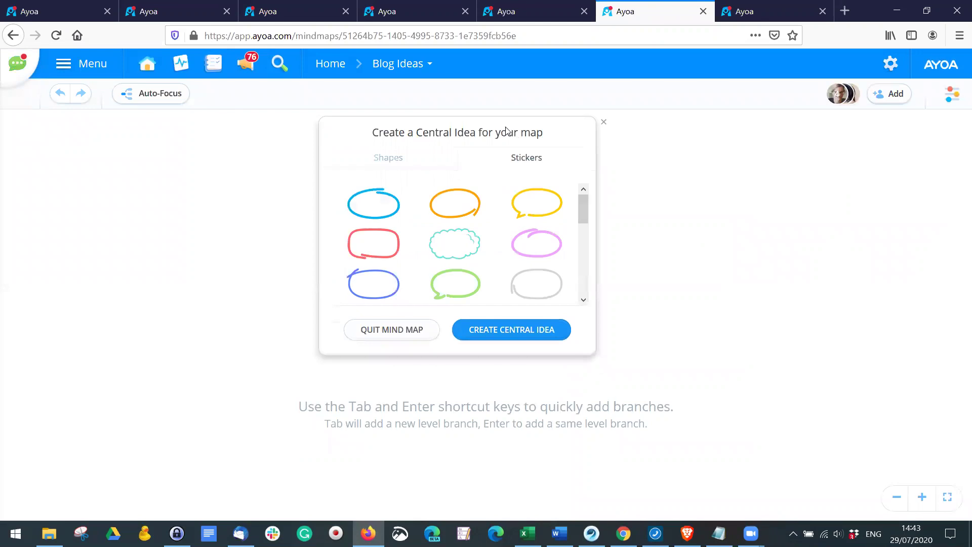
scroll(550, 233, down, 1)
click(531, 212)
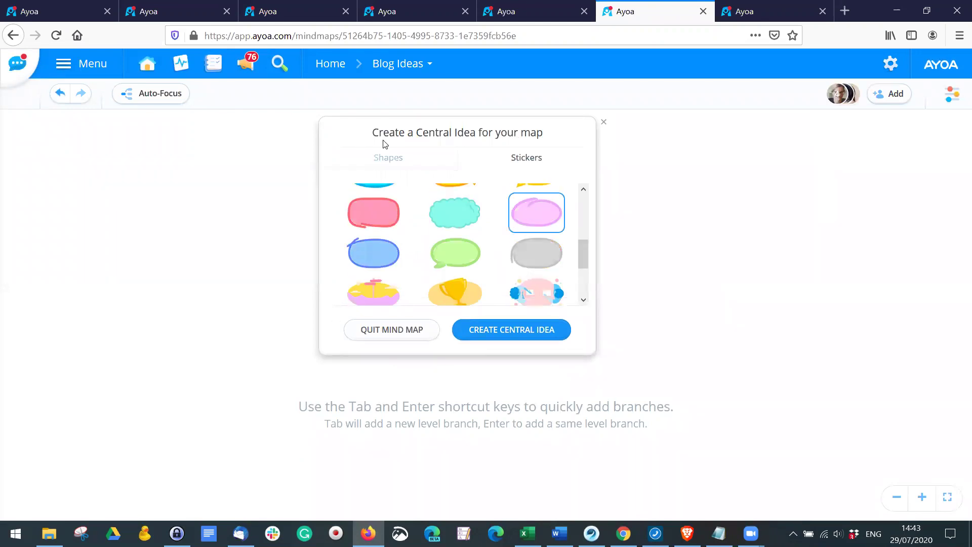
click(505, 332)
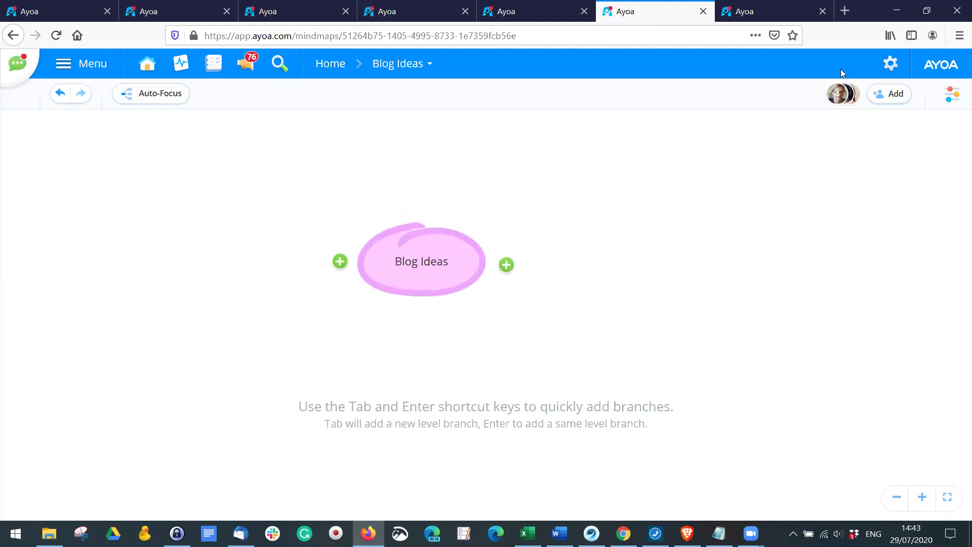
click(842, 97)
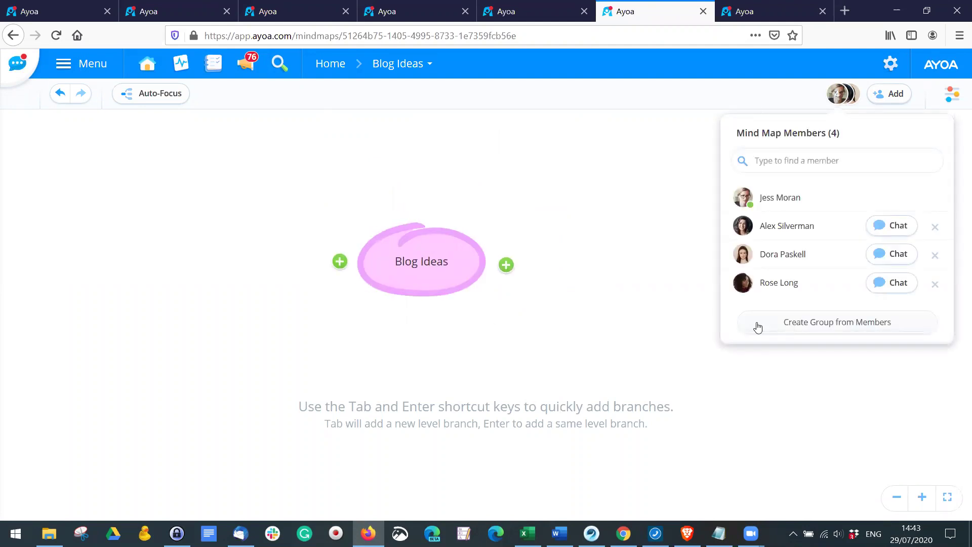
click(625, 291)
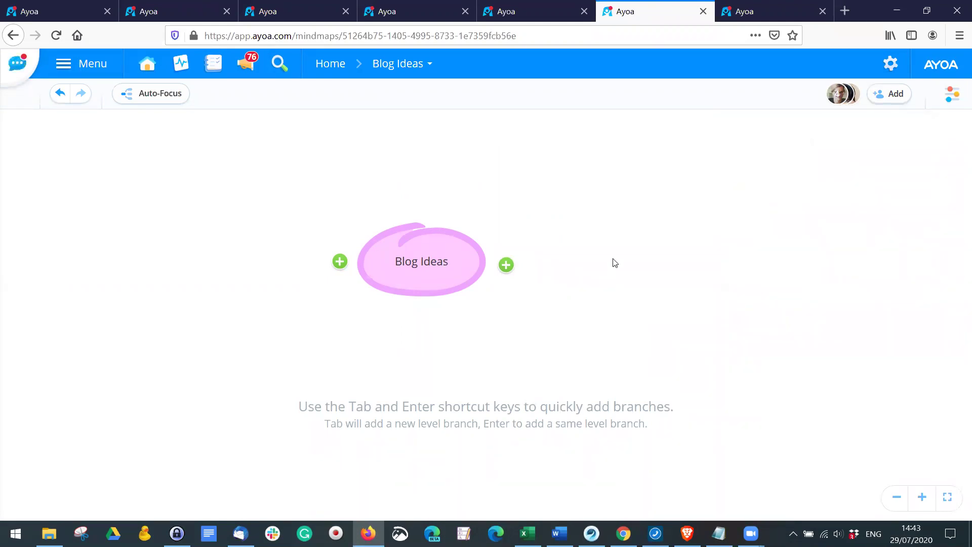
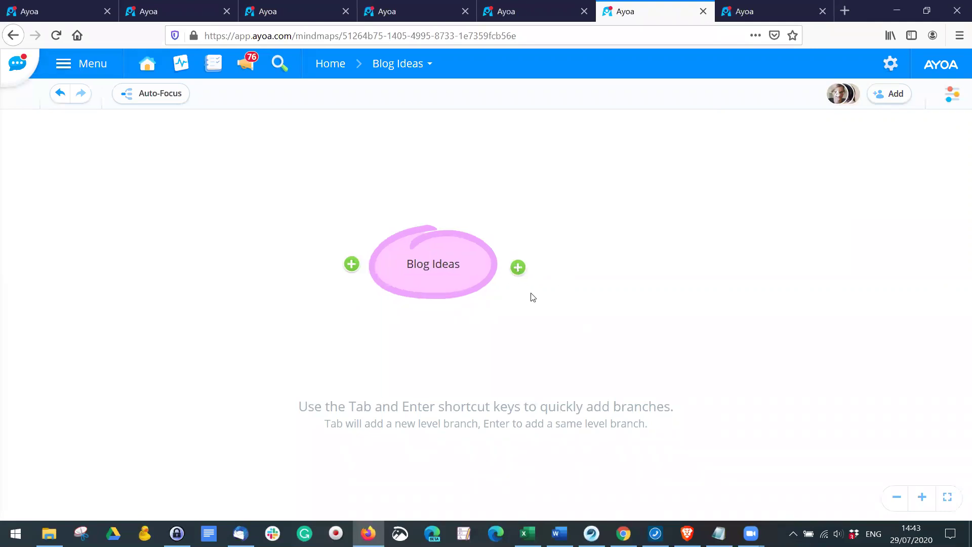
- Add the branches "TaskBoards", "Mind Maps" and "Planner" on the right side of the Blog Ideas central idea
mouse_move(522, 268)
mouse_down()
mouse_move(618, 155)
mouse_move(612, 283)
mouse_up()
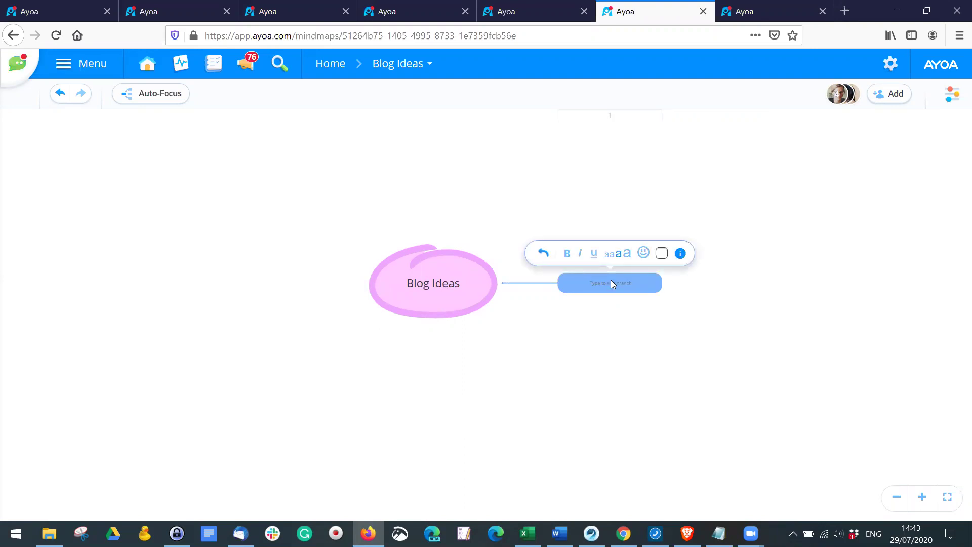
text(TaskBoards)
key(Return)
mouse_move(515, 283)
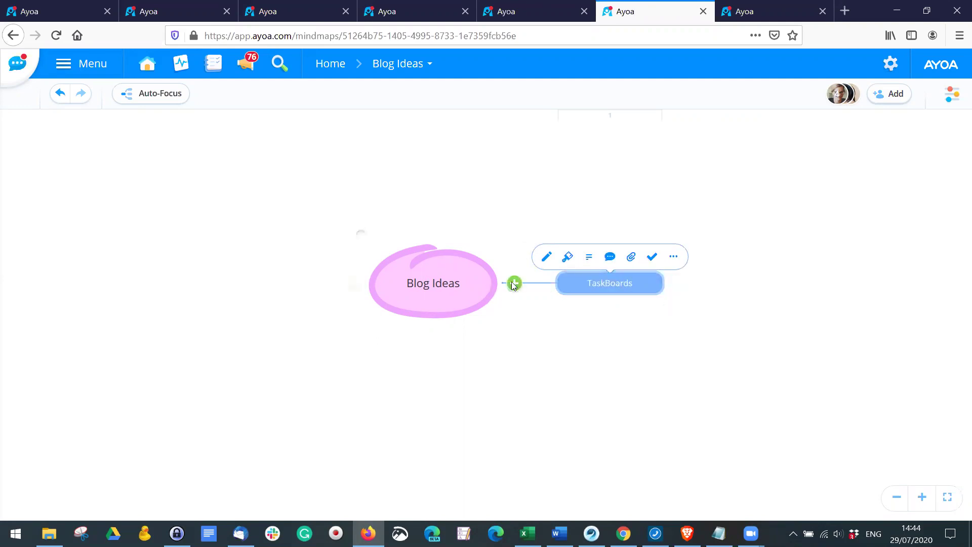
mouse_move(514, 283)
mouse_down()
mouse_move(632, 352)
mouse_move(610, 298)
mouse_up()
text(Mind Ma)
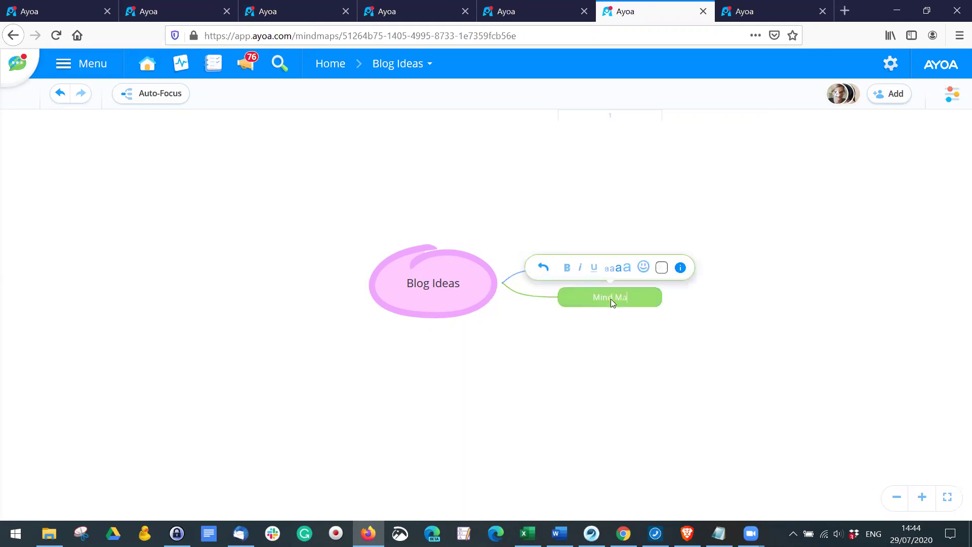
text(ps)
key(Return)
mouse_move(512, 282)
mouse_move(512, 282)
mouse_down()
mouse_move(540, 403)
mouse_move(613, 316)
mouse_up()
text(Planner)
key(Return)
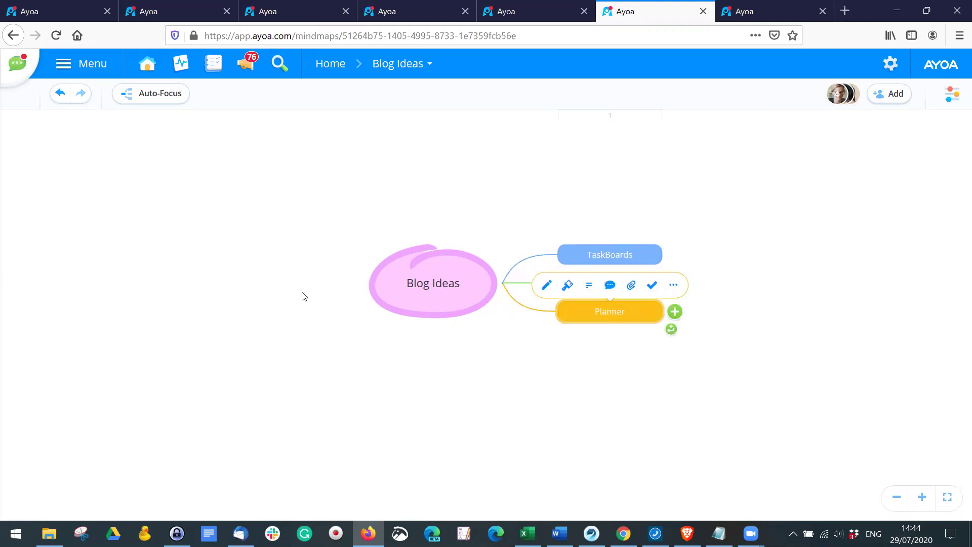
- Add the branches "Summer Break" and "New School year" on the left side of the central idea
mouse_move(353, 285)
mouse_move(354, 285)
mouse_down()
mouse_move(235, 228)
mouse_move(254, 282)
mouse_up()
text(Summer Break)
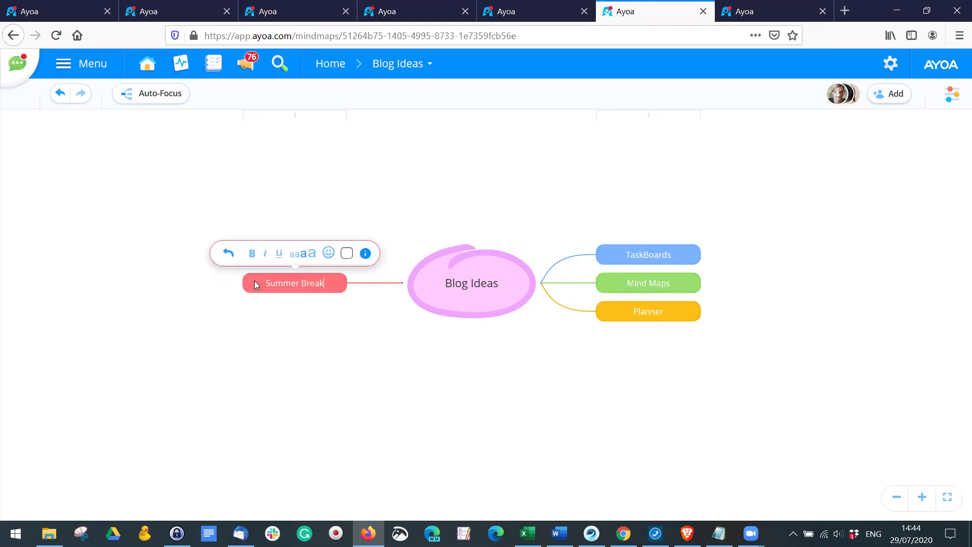
key(Return)
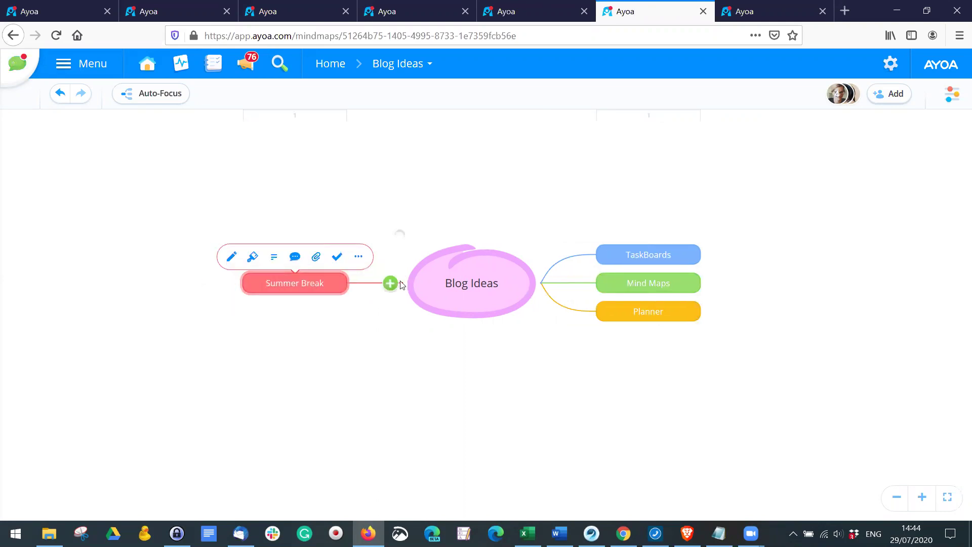
click(391, 283)
drag(393, 284, 293, 300)
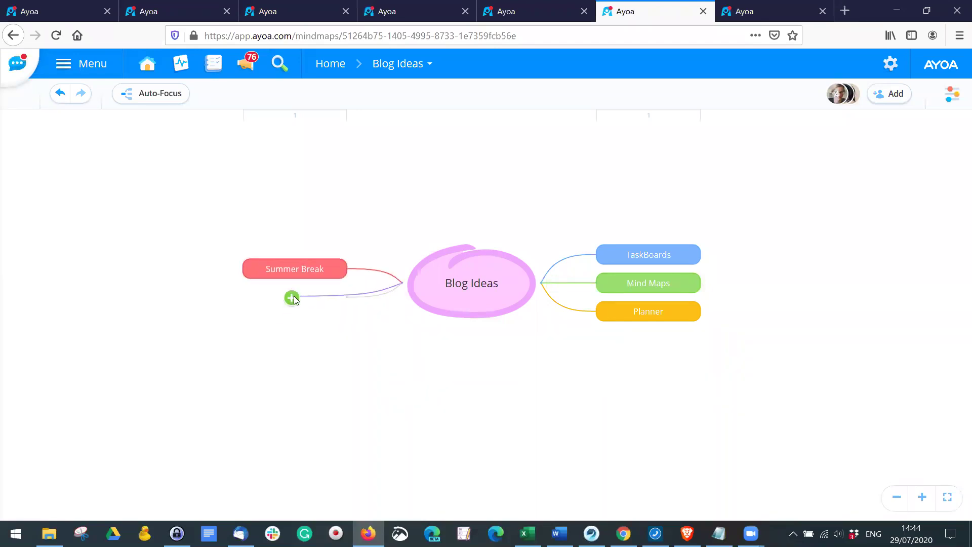
text(New Scv)
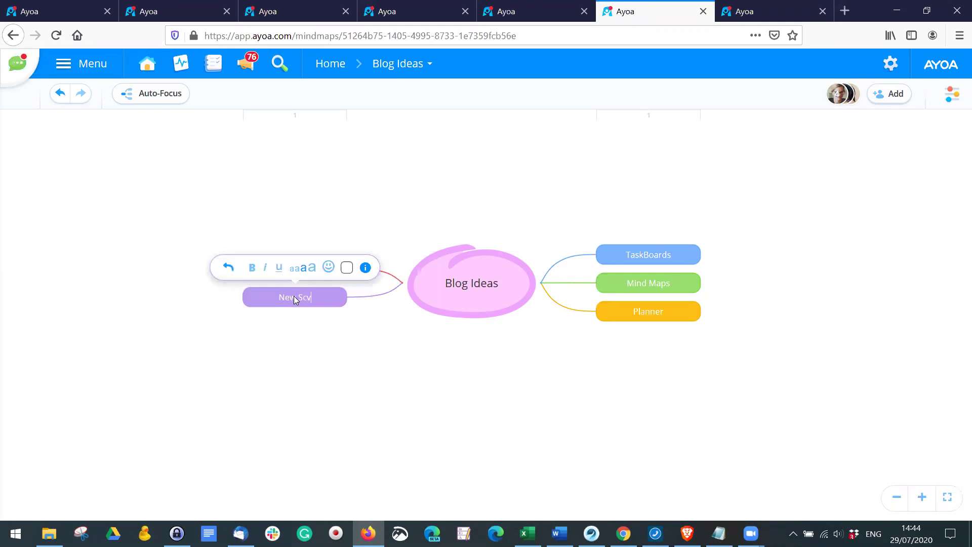
key(BackSpace)
key(BackSpace)
text(chool year)
key(Return)
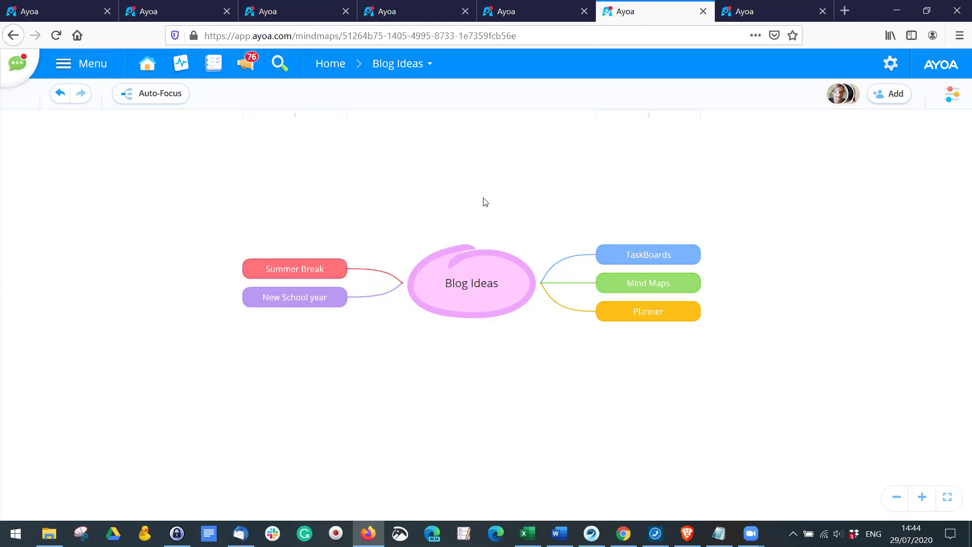
- Show the creators on the branches of the Blog Ideas map and look at them up close
click(838, 99)
click(582, 151)
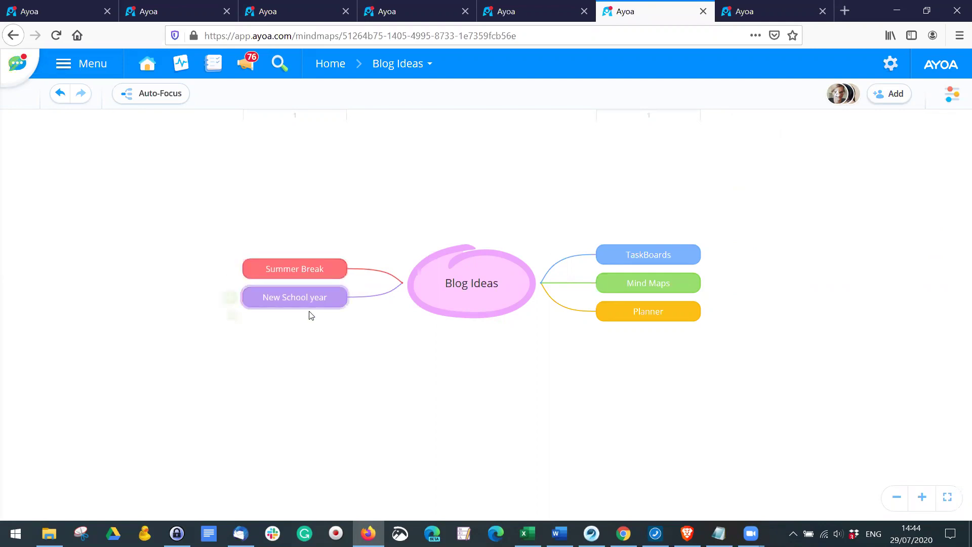
click(950, 100)
click(952, 92)
click(952, 96)
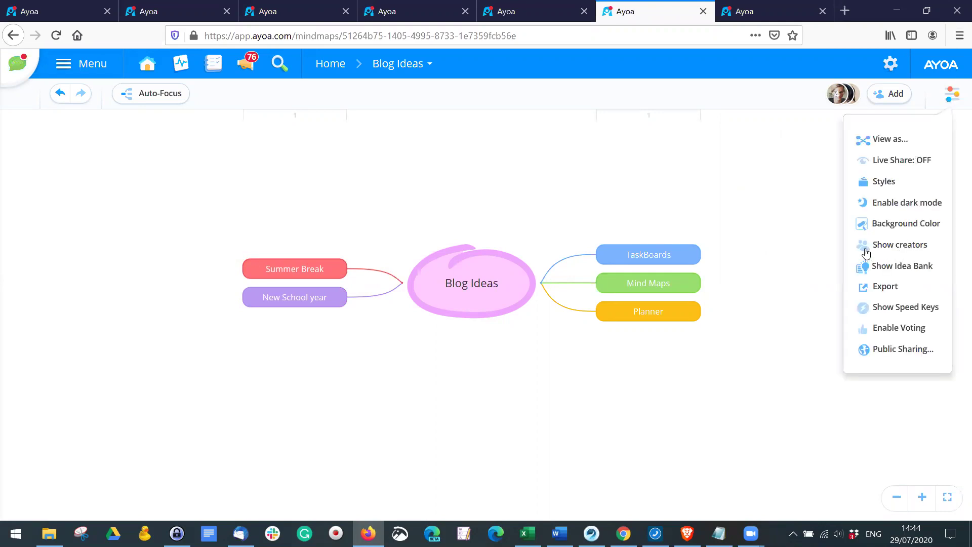
click(898, 250)
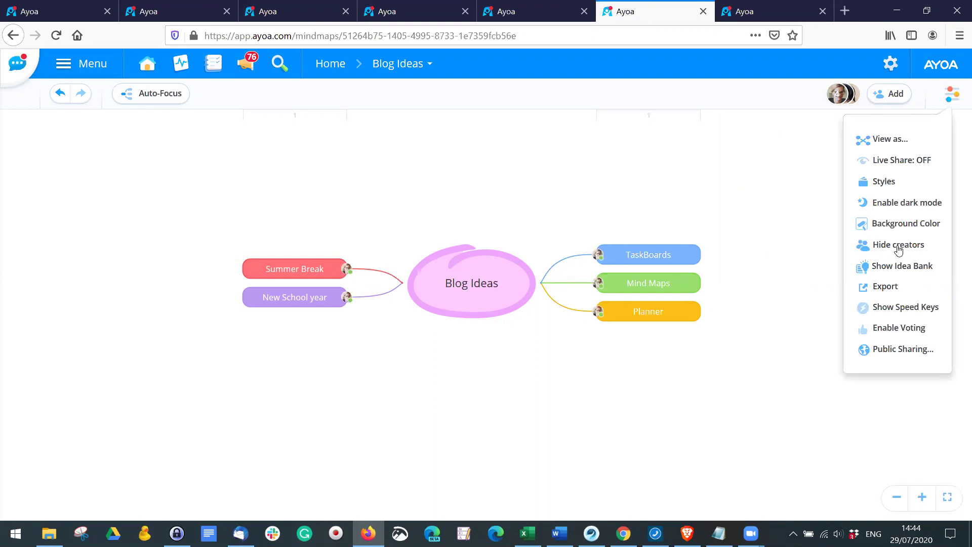
click(569, 349)
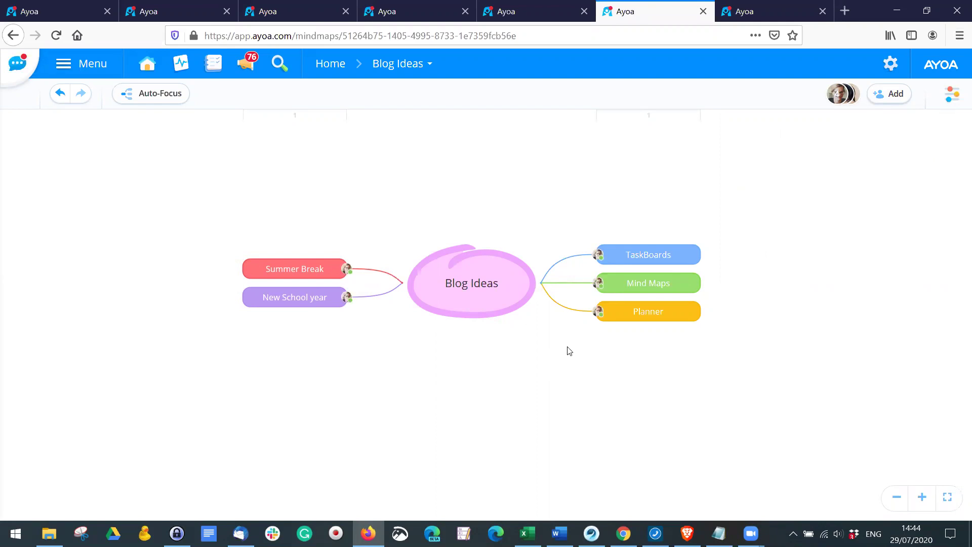
scroll(568, 349, up, 3)
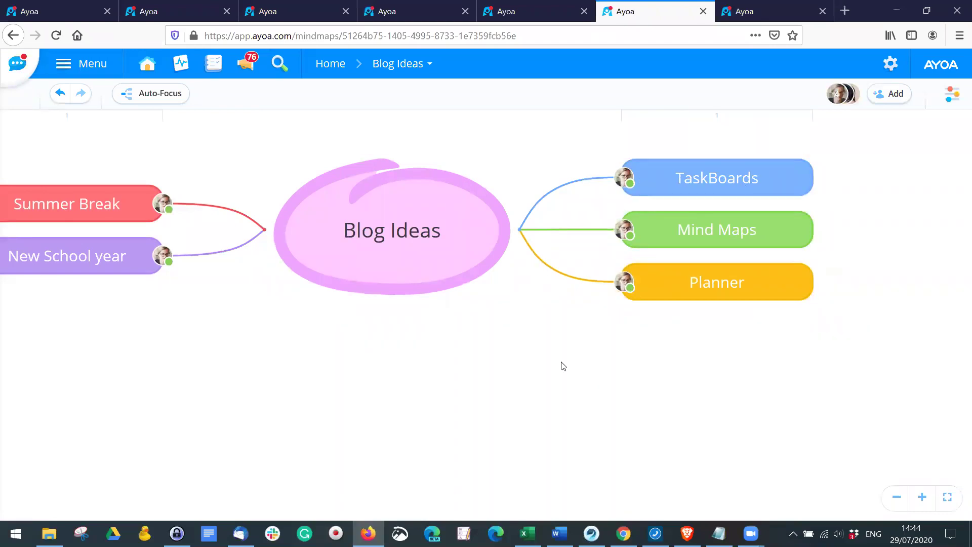
- Hide the creators on the branches of the Blog Ideas map
scroll(479, 402, down, 1)
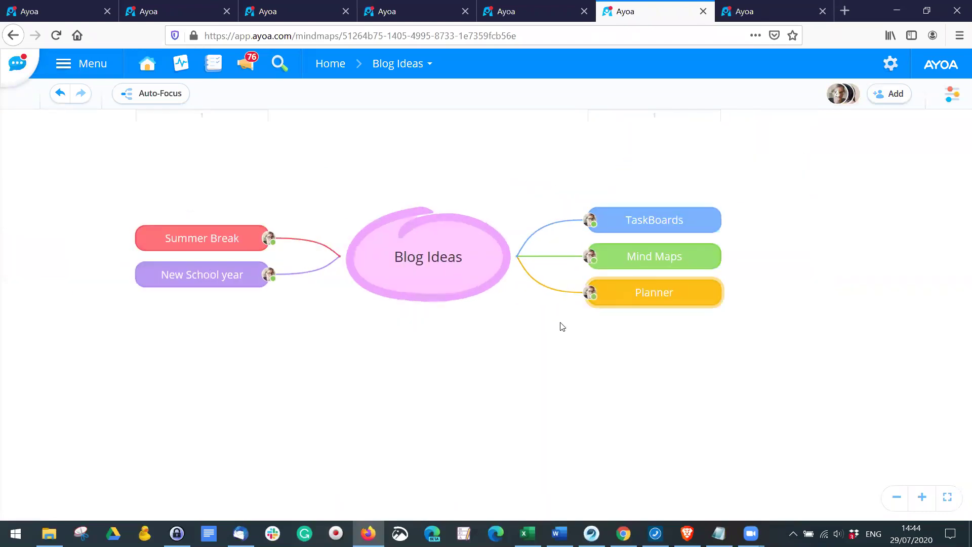
click(950, 97)
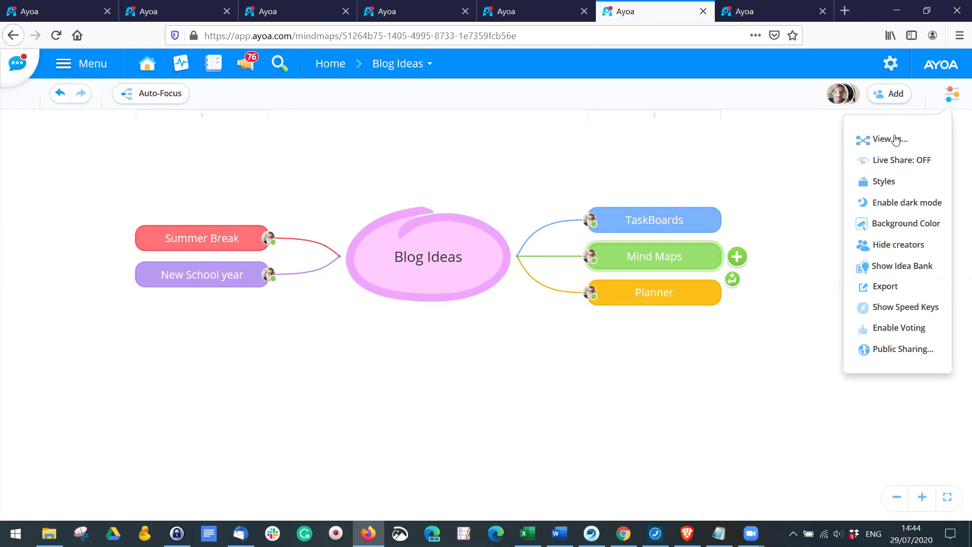
click(904, 248)
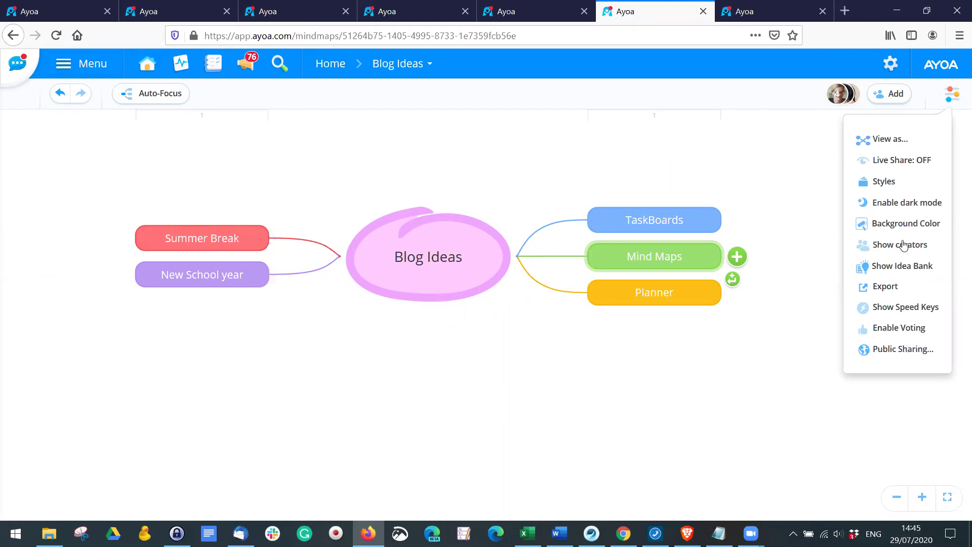
click(373, 313)
drag(450, 329, 320, 344)
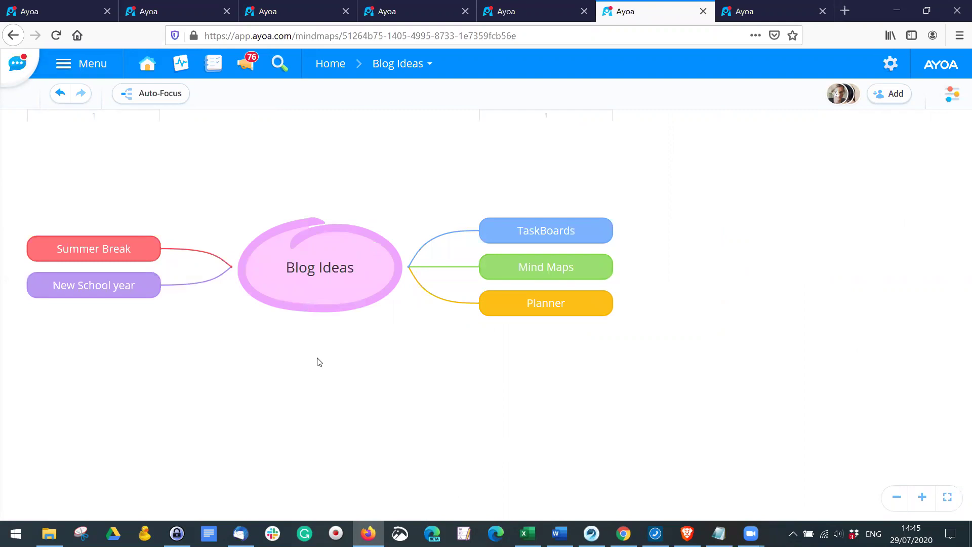
click(579, 269)
click(579, 235)
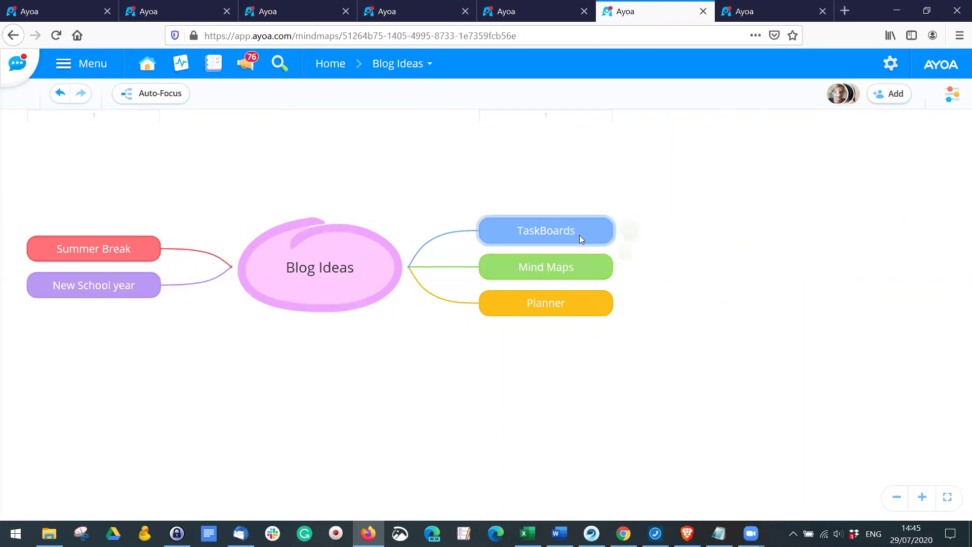
click(271, 136)
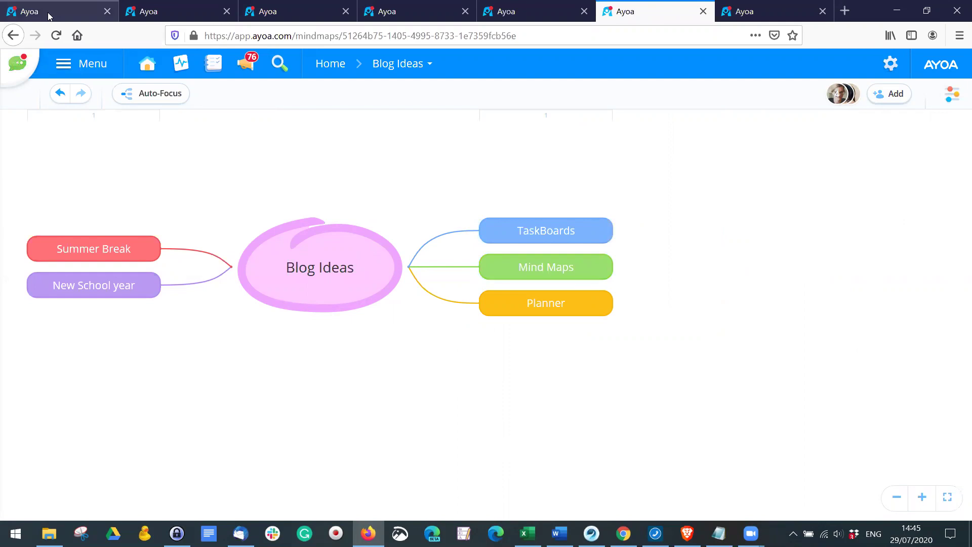
- Open the mind map "Overcoming Remote Working Fatigue" and focus it on the Meeting Fatigue branch
click(49, 15)
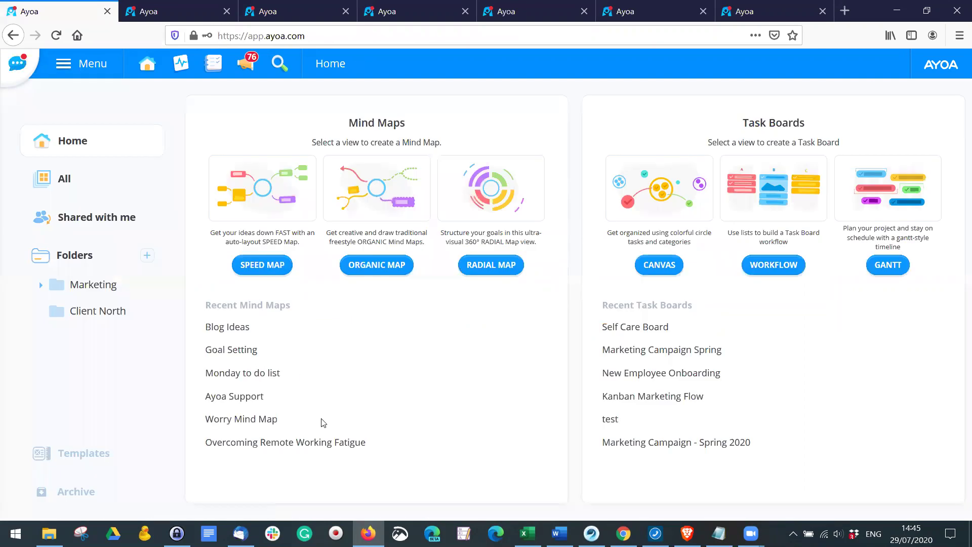
click(325, 444)
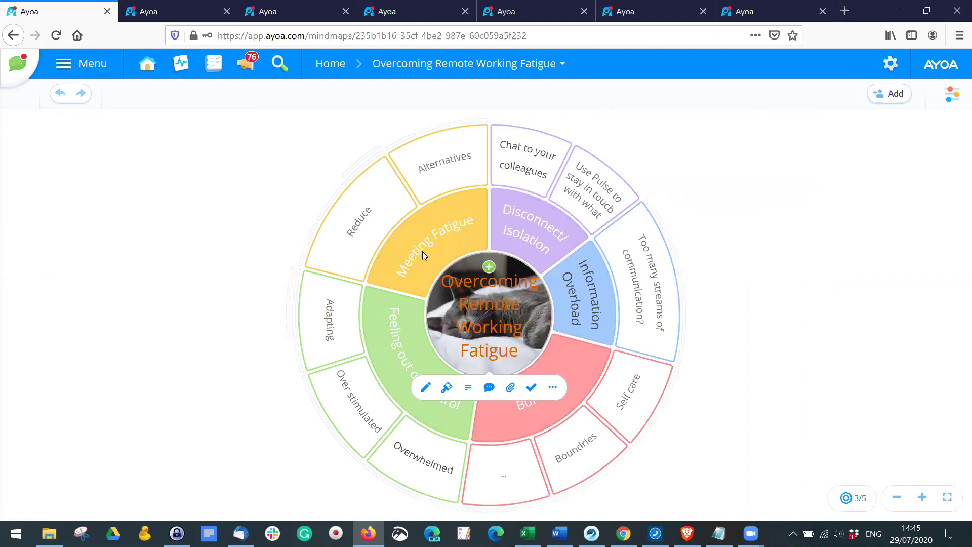
click(423, 252)
click(441, 285)
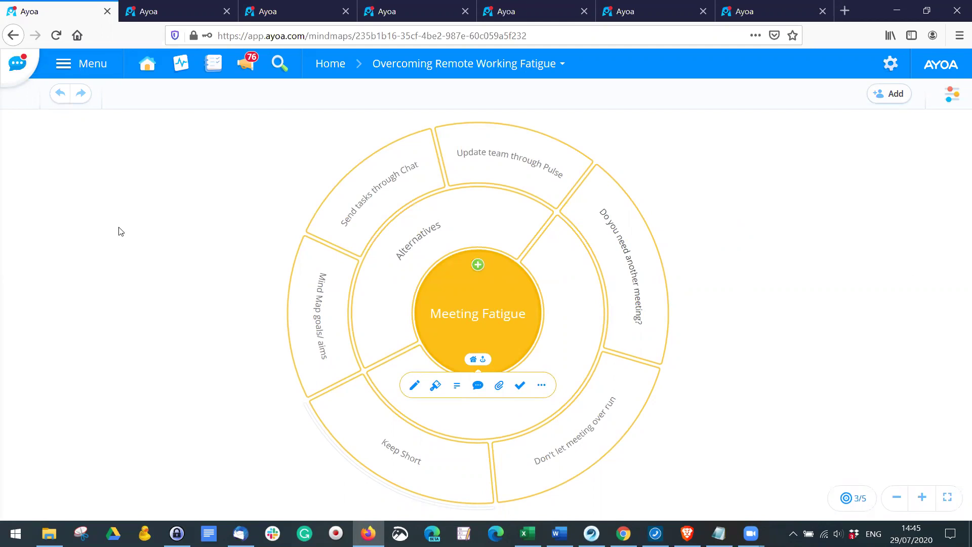
- Start a new one-to-one chat with the first person in the contacts list
click(17, 67)
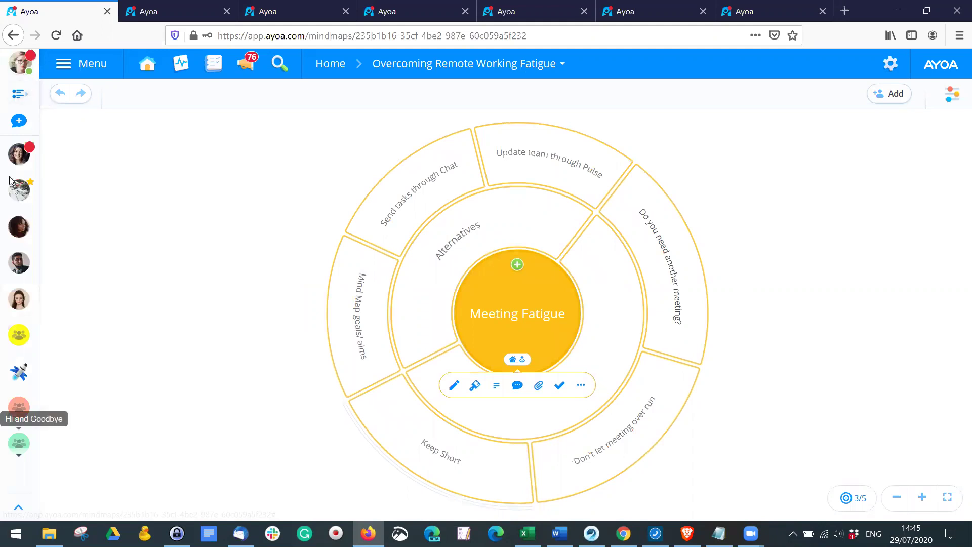
click(19, 123)
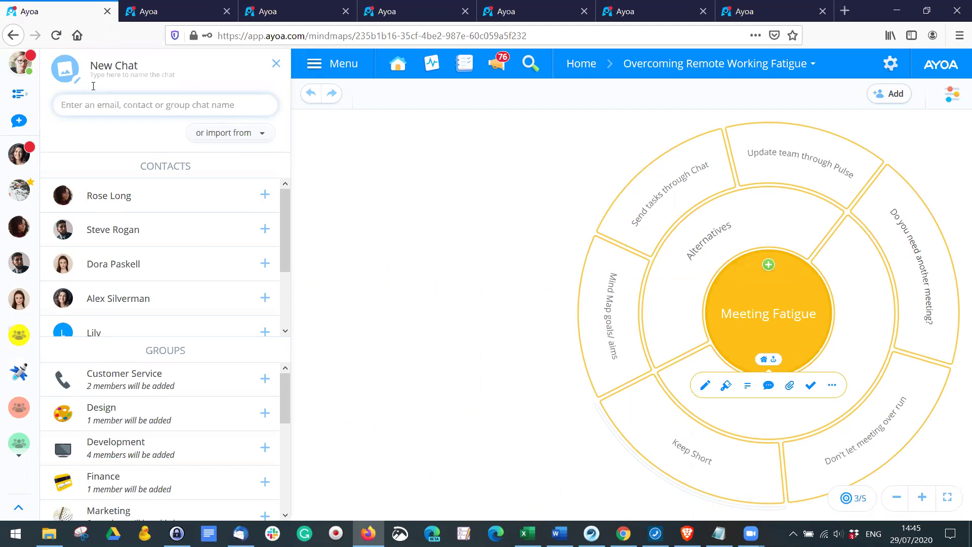
click(265, 195)
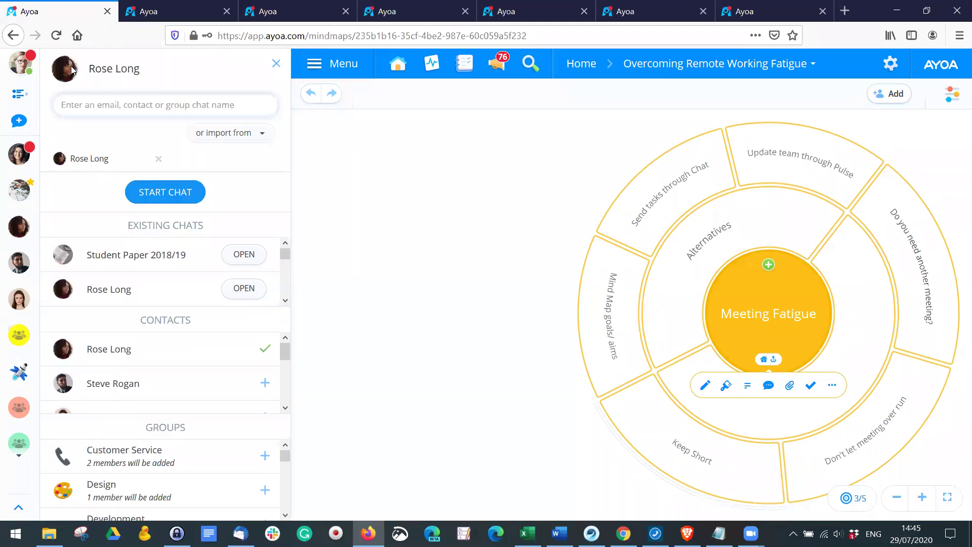
click(154, 202)
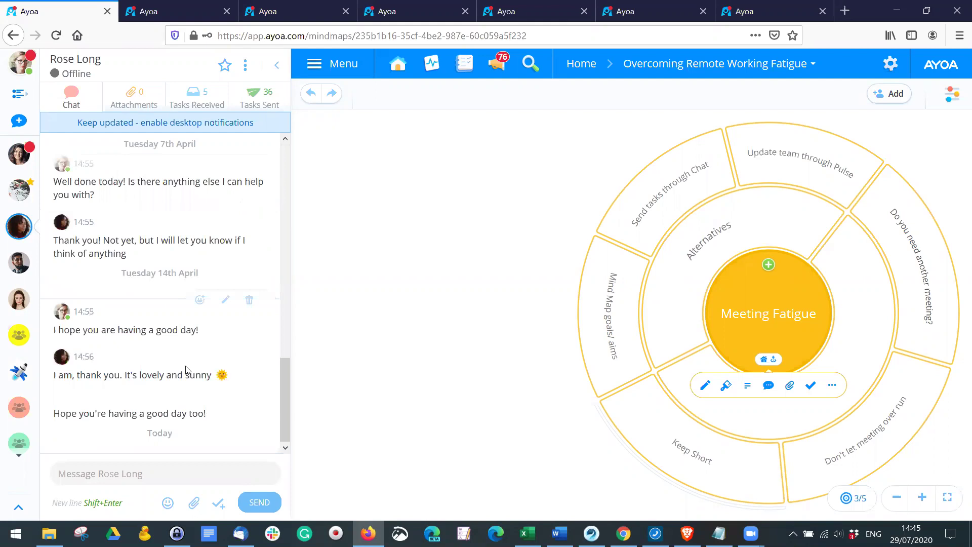
- Send the chat contact a new task named "Blog draft for mind mapping- meetings"
click(218, 503)
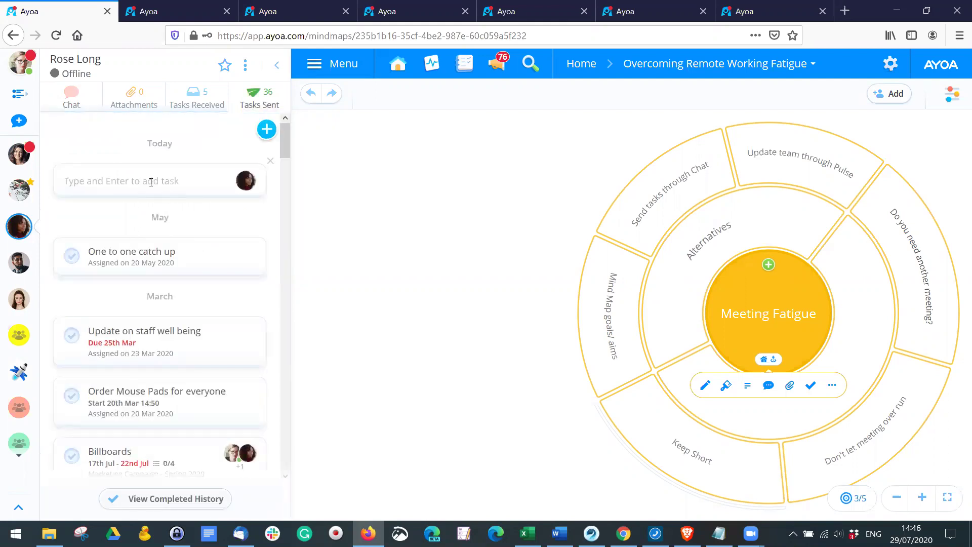
text(Blog draft for mind mapping)
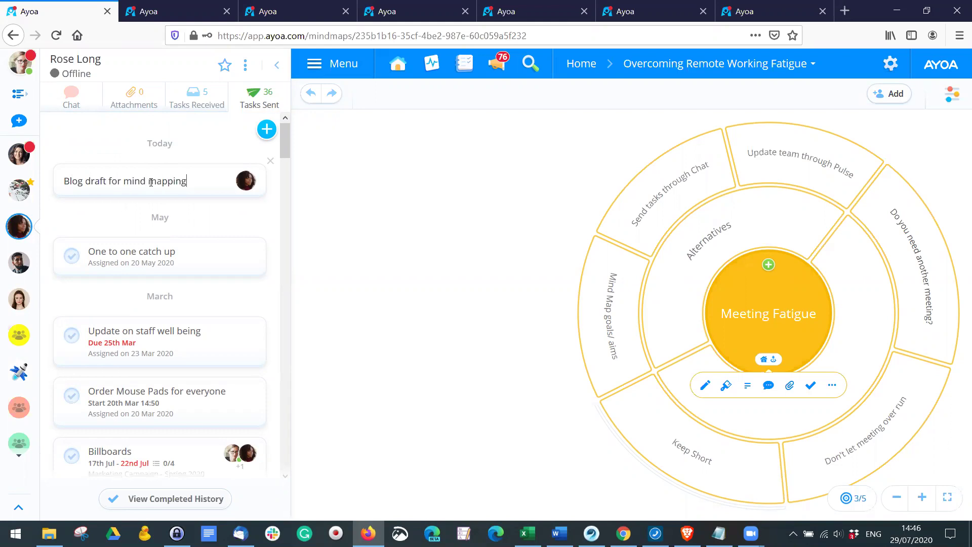
text(- meetings)
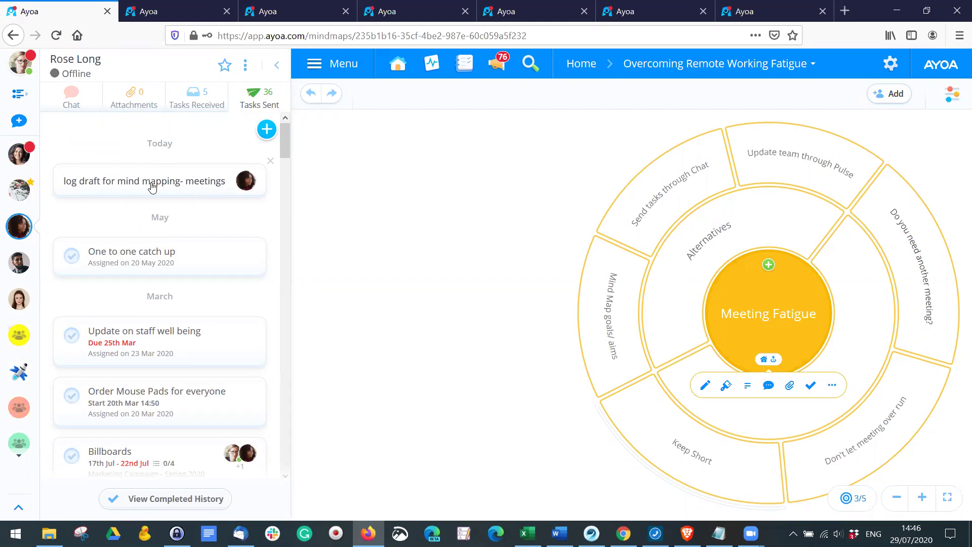
key(Return)
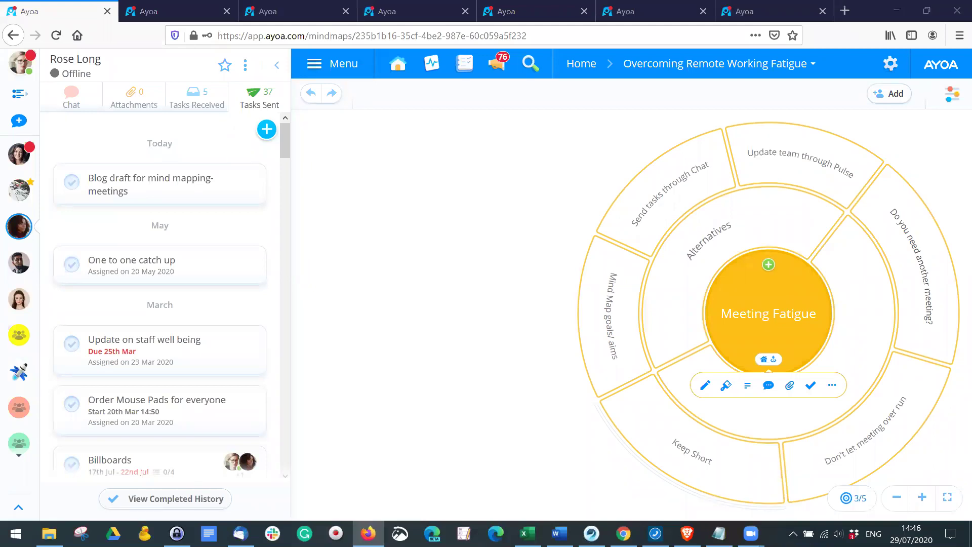
- Save the note "Blog about using mind mapping for team meetings" on the new blog draft task
click(130, 191)
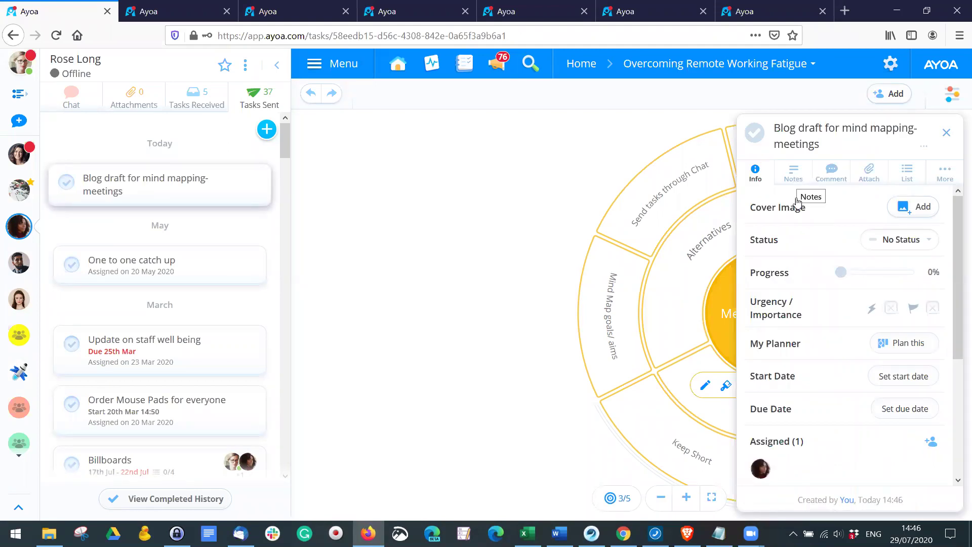
click(794, 173)
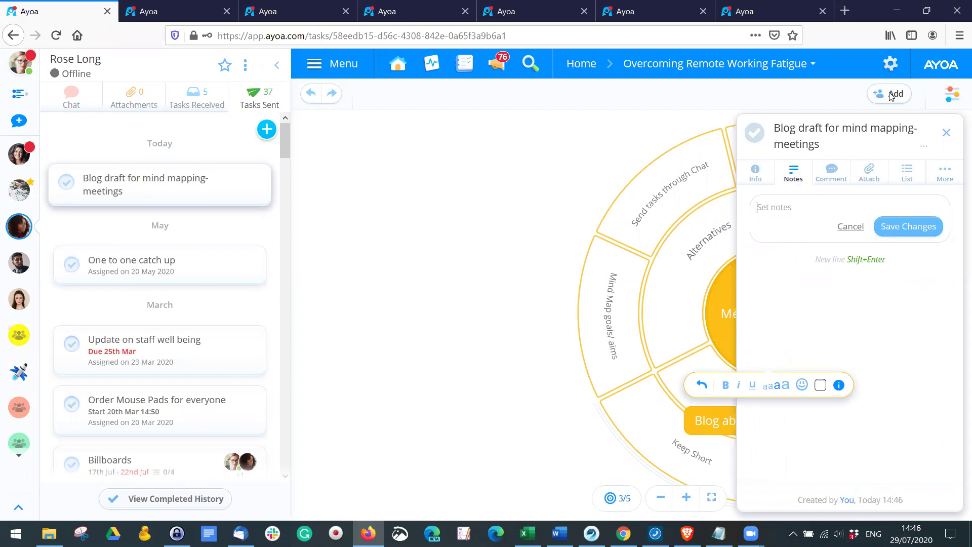
text(B)
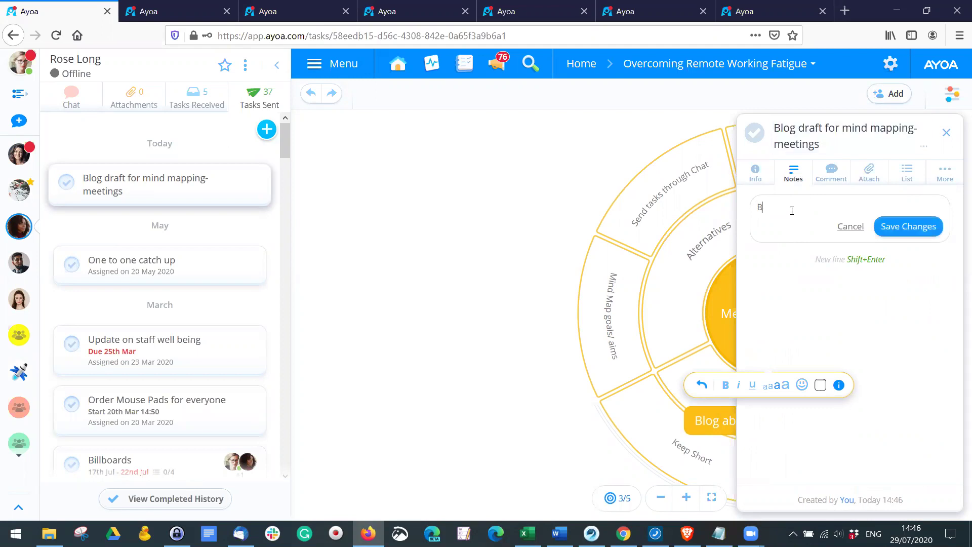
text(log about using mi)
text(nd mapping for team meetings)
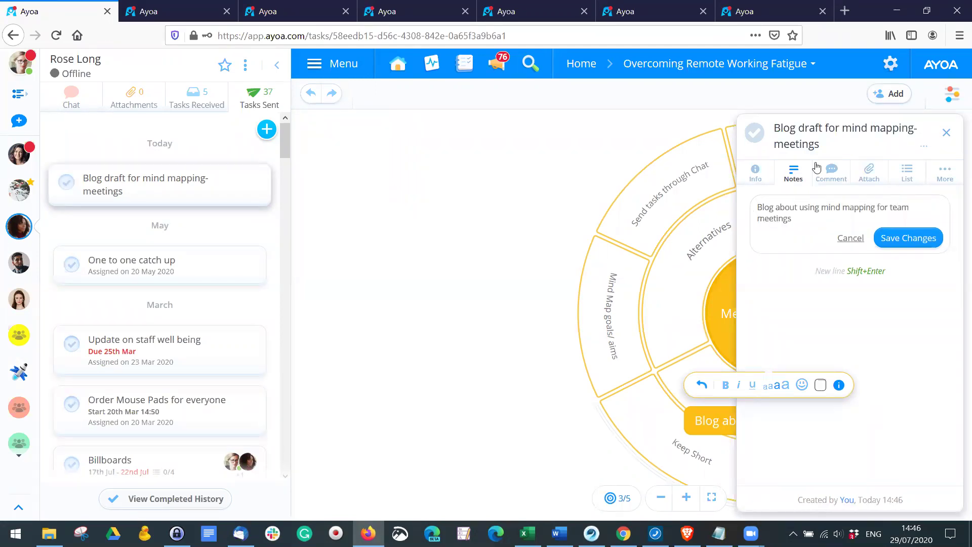
click(927, 241)
- Leave the task's details and open the comments of the mind map's central "Blog ab" branch
click(832, 172)
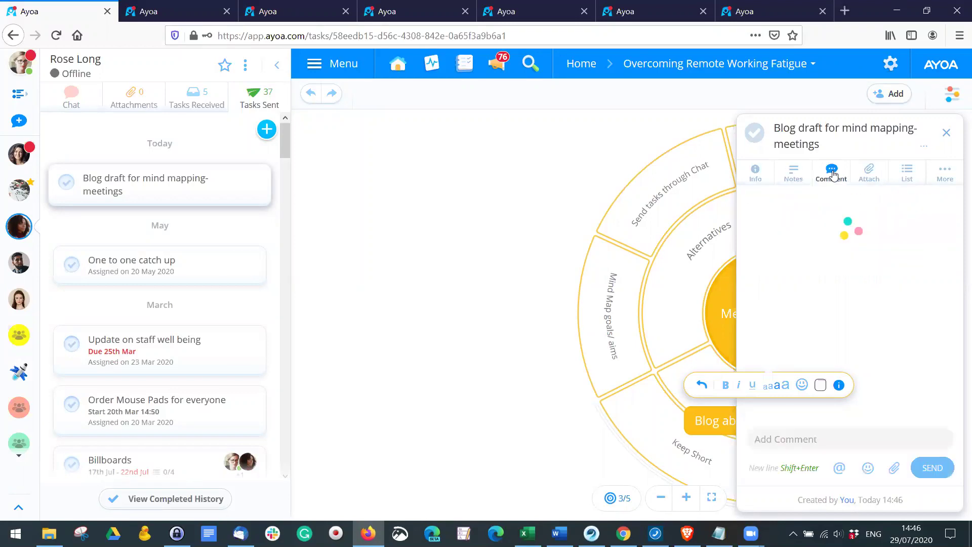
click(455, 359)
click(818, 317)
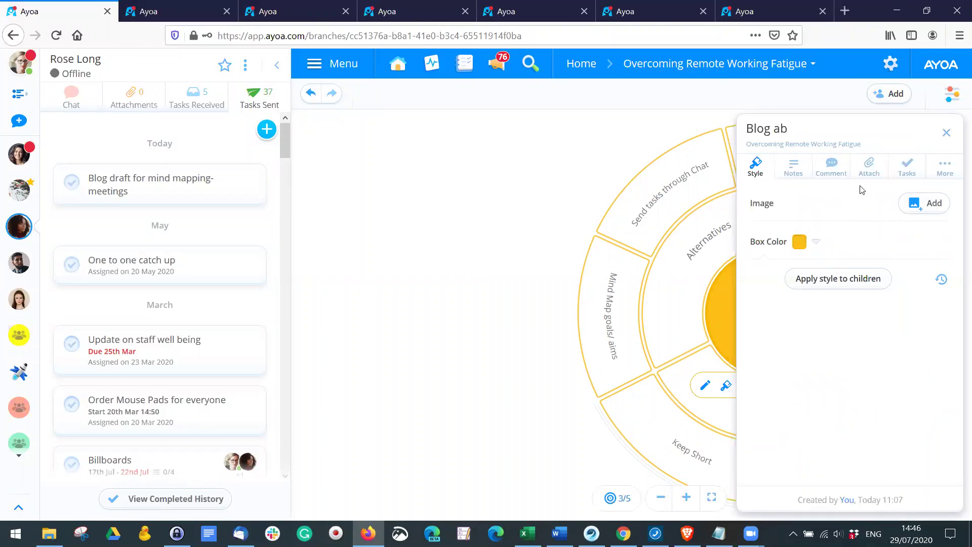
click(838, 172)
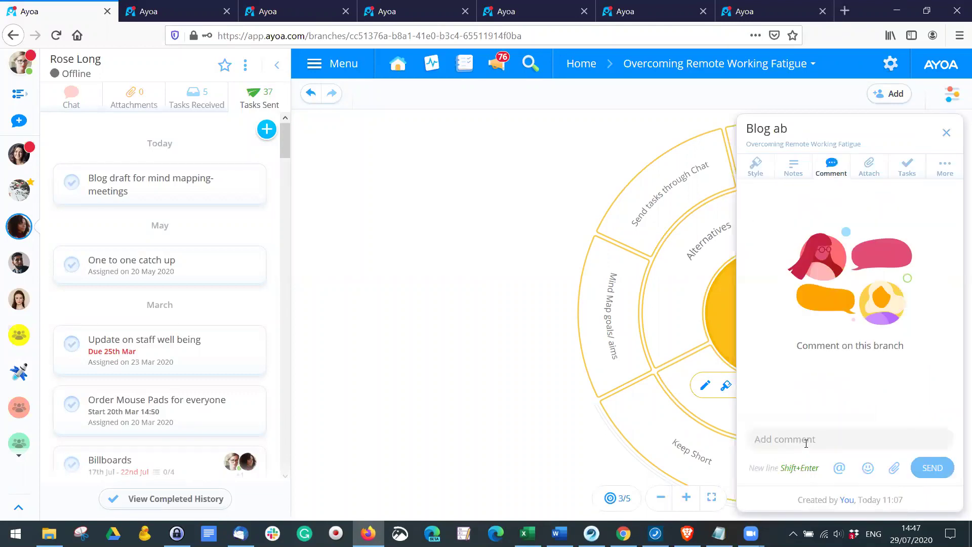
text(@rose)
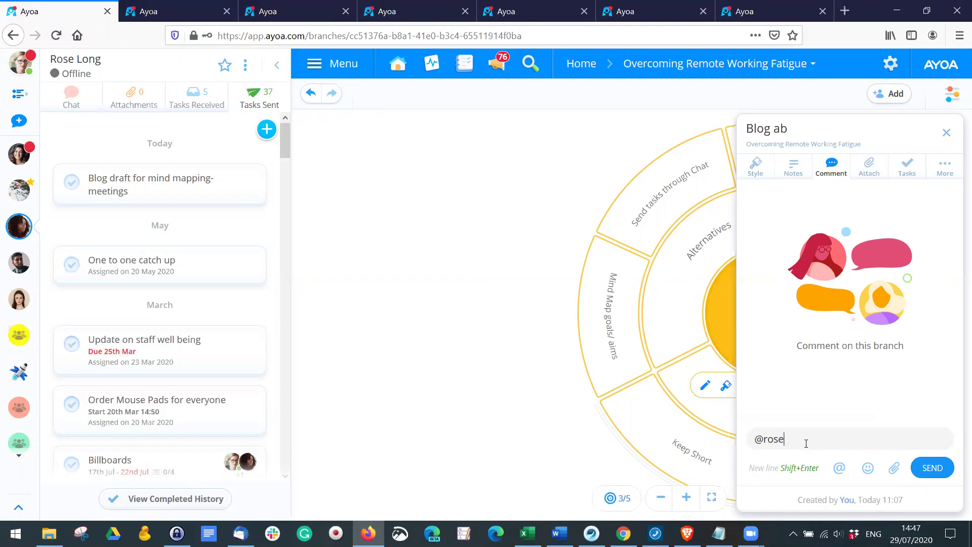
key(BackSpace)
key(BackSpace)
key(BackSpace)
key(BackSpace)
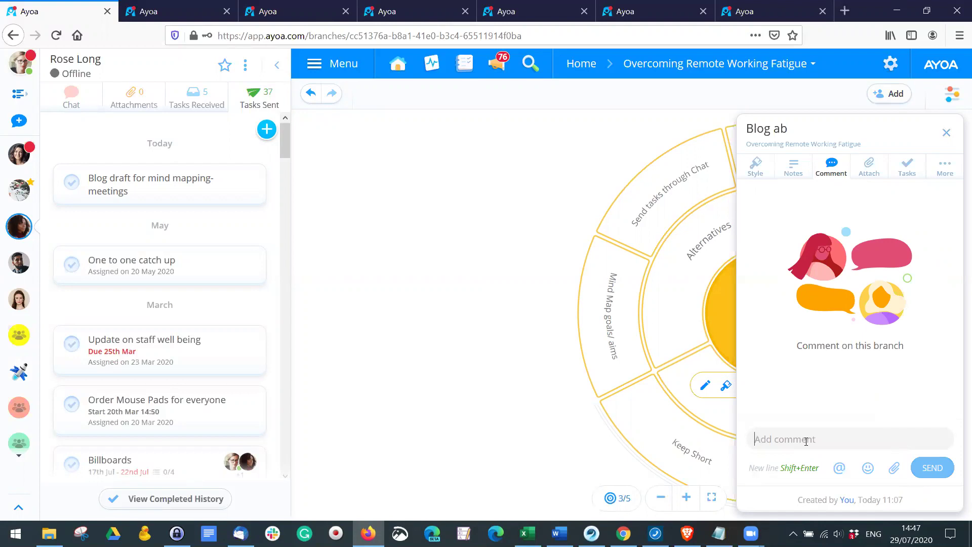
- Post the comment "Can you send over any ideas?" on the "Blog ab" branch and close its details
text(Ca)
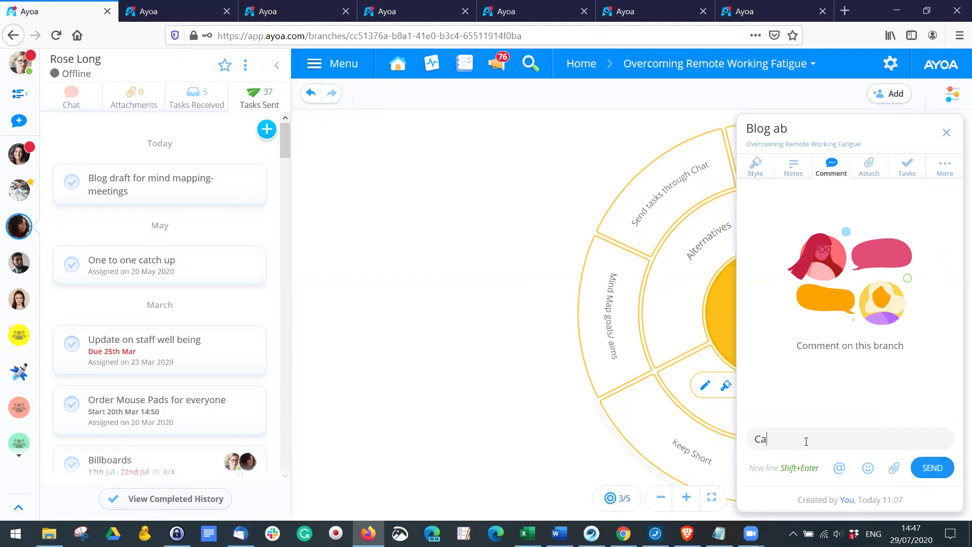
text(n you send over any dieas)
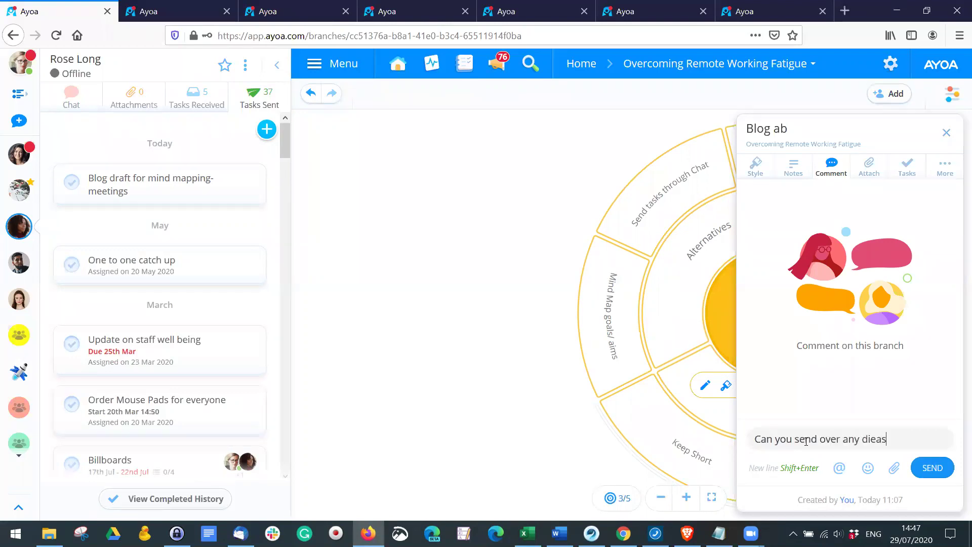
key(BackSpace)
key(BackSpace)
key(BackSpace)
key(BackSpace)
key(BackSpace)
text(ideas)
click(938, 471)
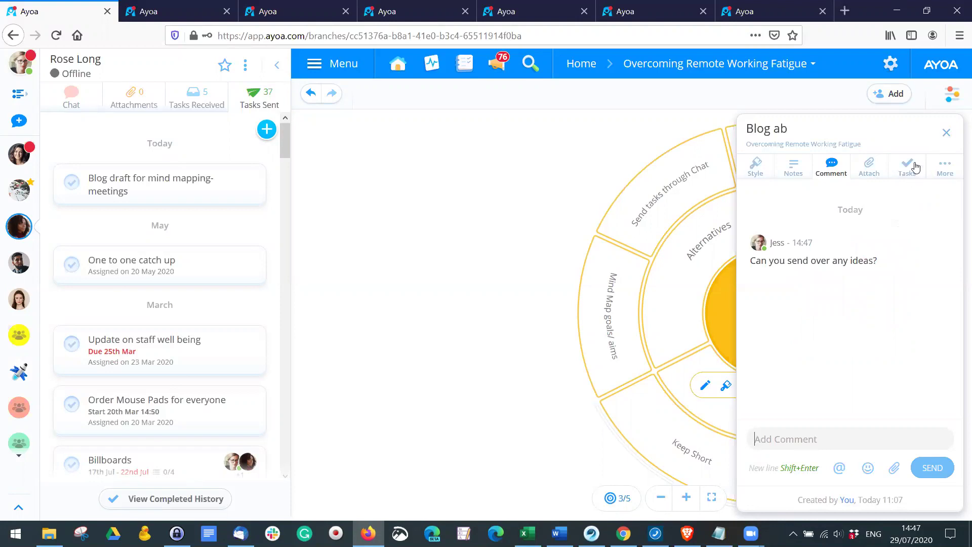
click(947, 132)
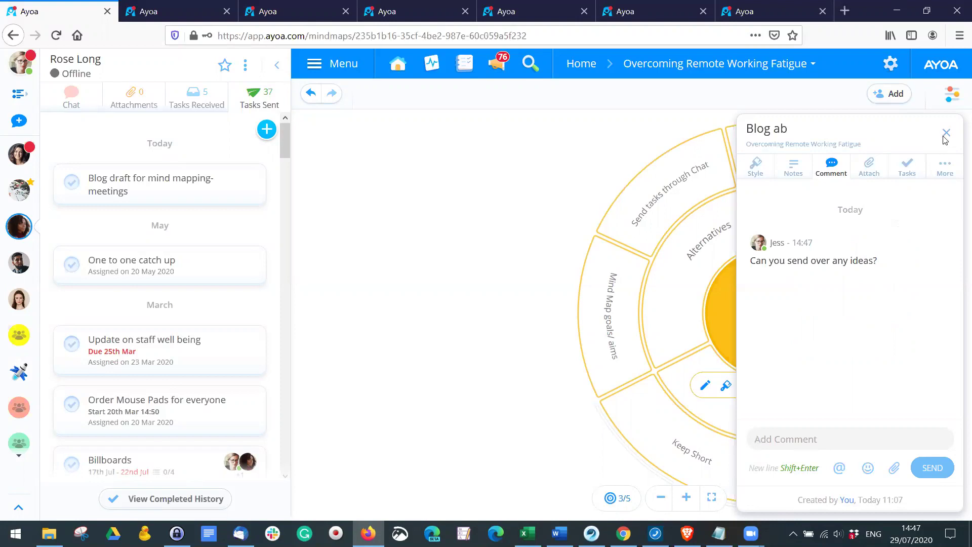
- Post a comment on the sent "Blog draft for mind mapping- meetings" task, mentioning the assigned contact and asking "can you send over any ideas?"
click(135, 197)
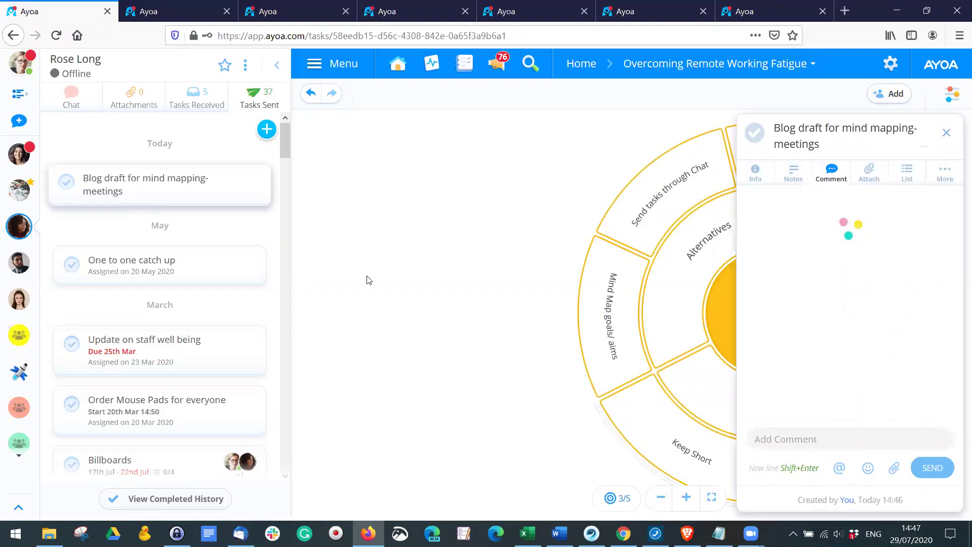
click(791, 171)
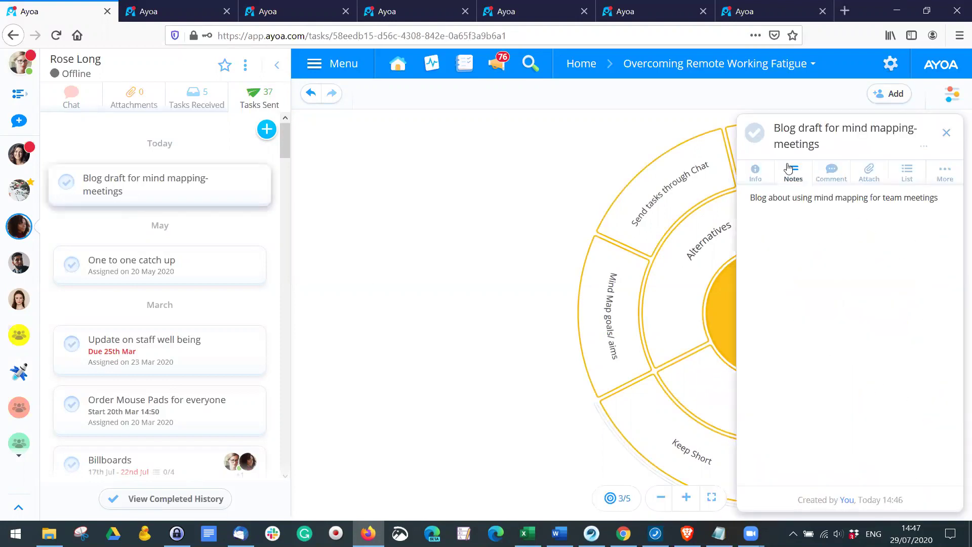
click(822, 175)
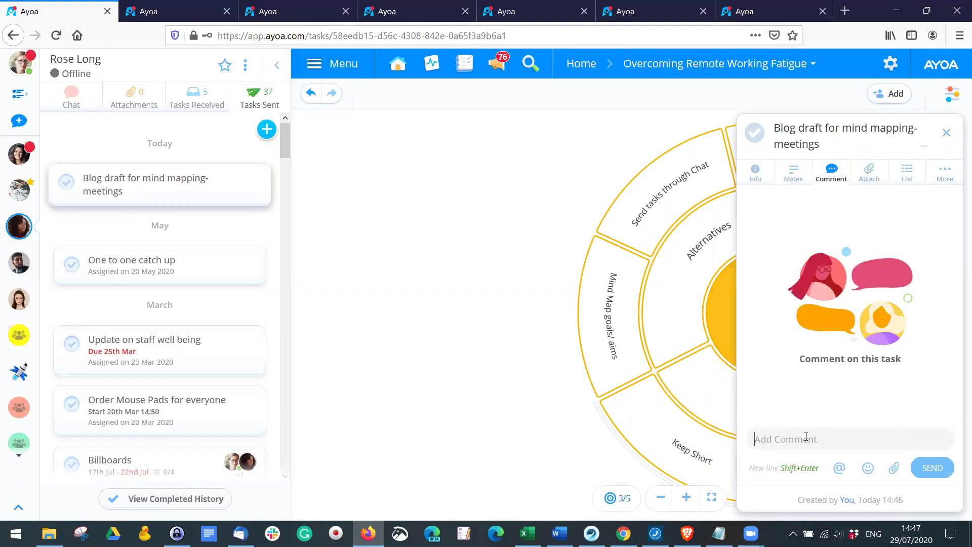
text(@ro)
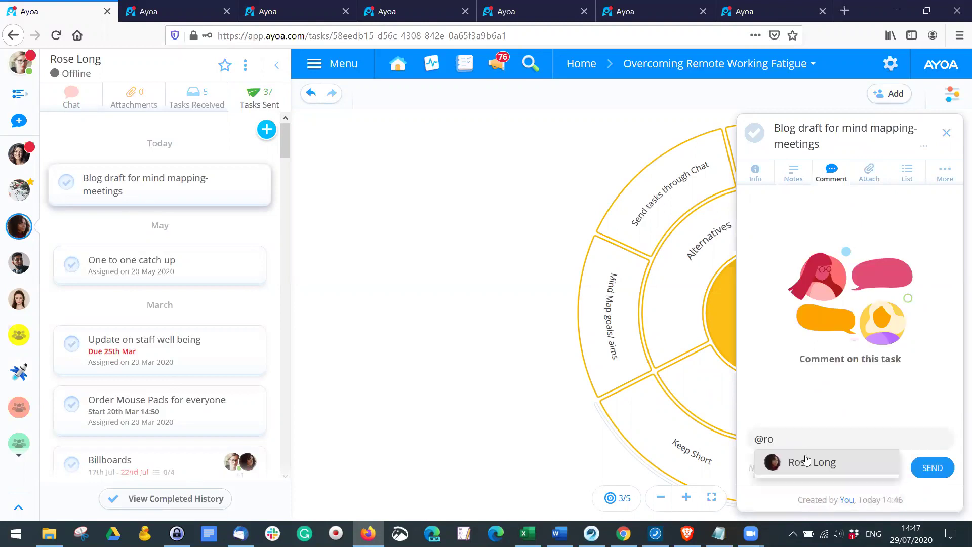
click(806, 460)
text(can yo)
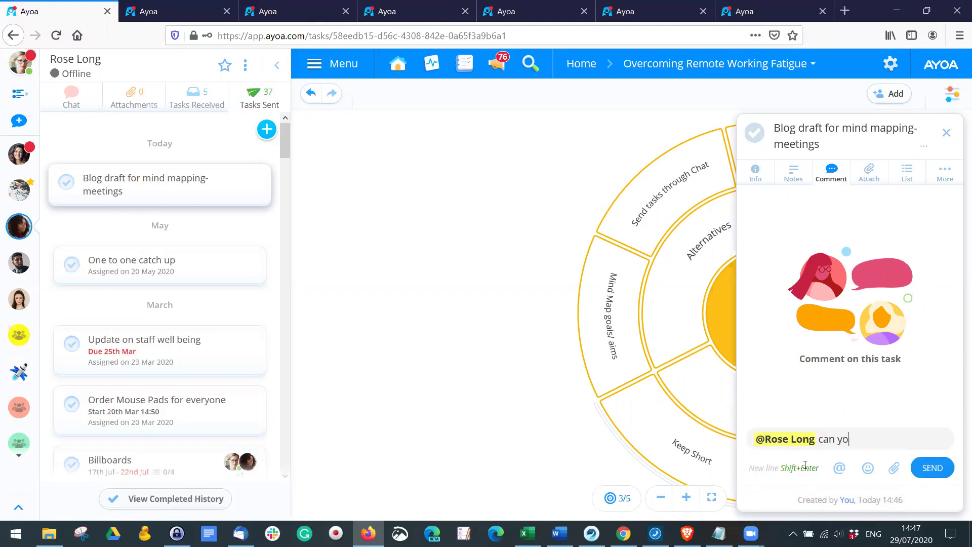
text(u send over any die)
key(BackSpace)
key(BackSpace)
text(ideas?)
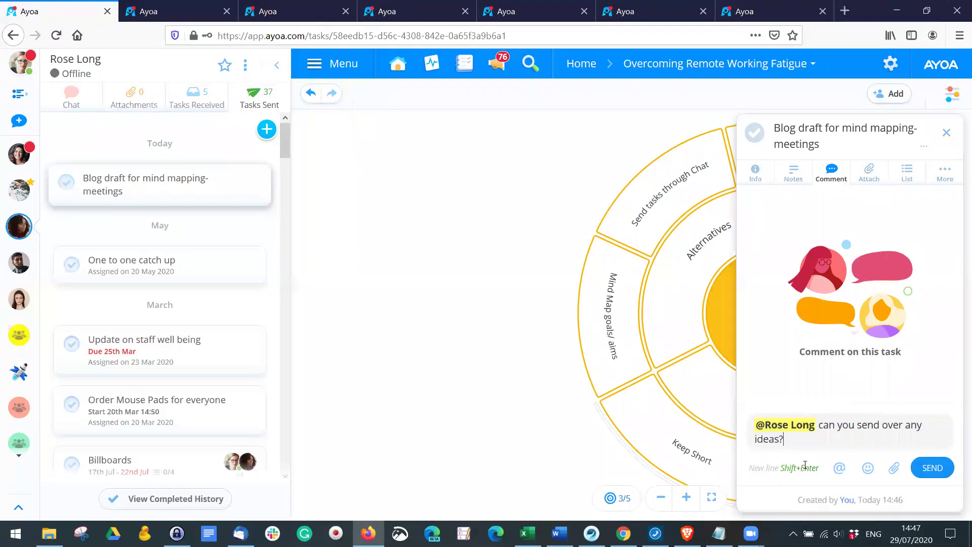
click(940, 467)
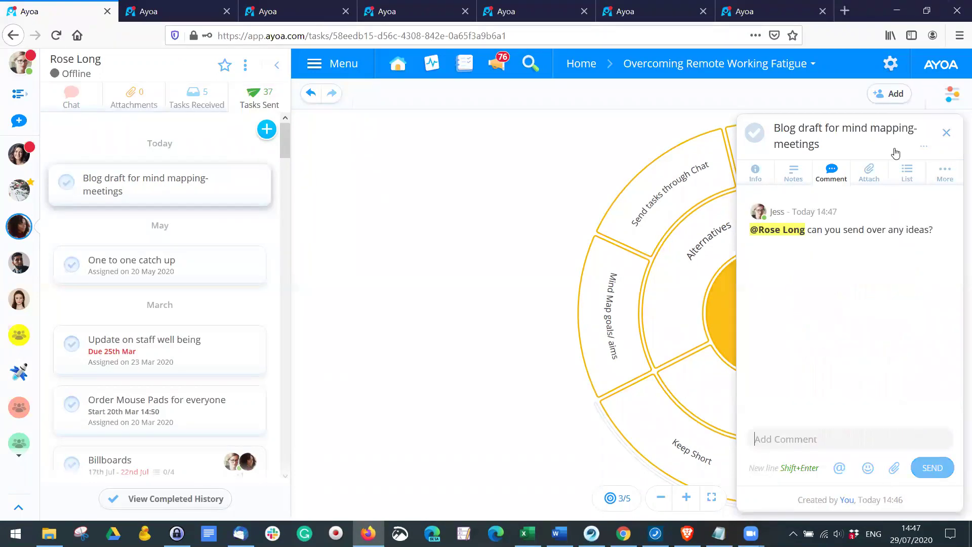
- Add the checklist items "Images", "examples" and "case studies" to the blog draft task
click(900, 174)
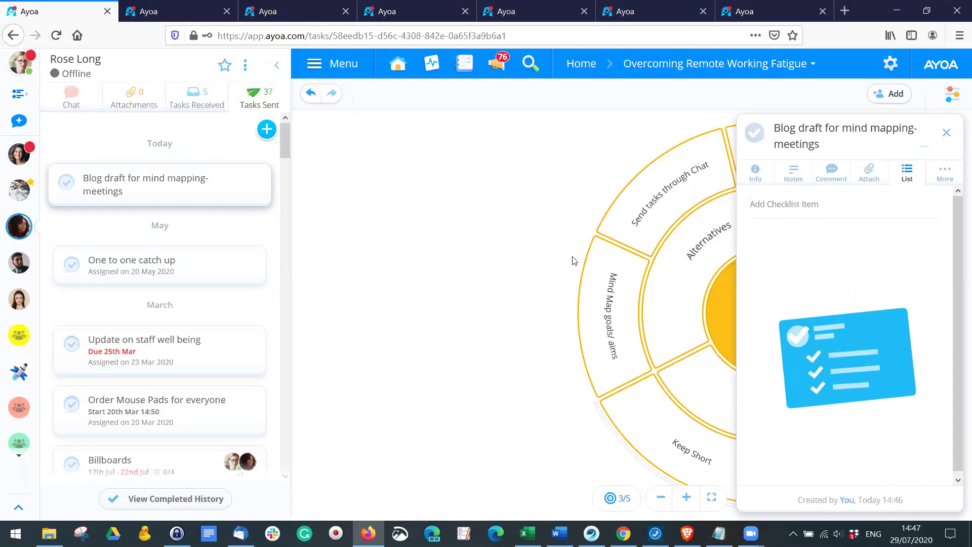
click(795, 208)
text(Images)
key(Return)
text(exampkle)
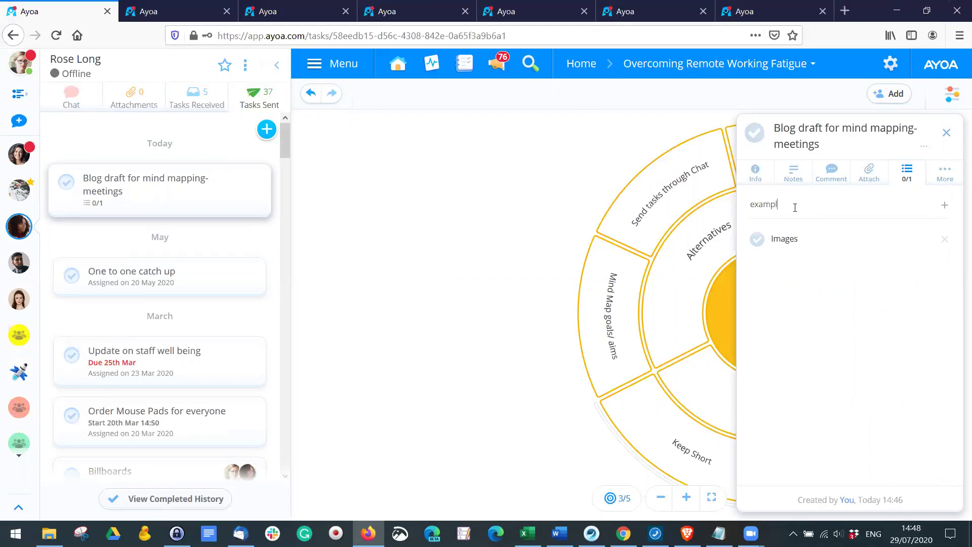
text(es)
key(Return)
text(case studies)
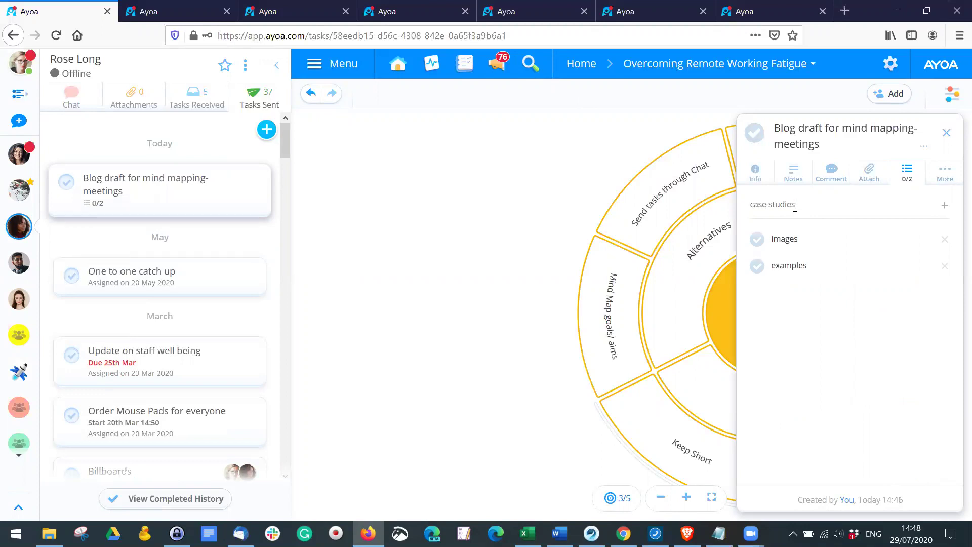
key(Return)
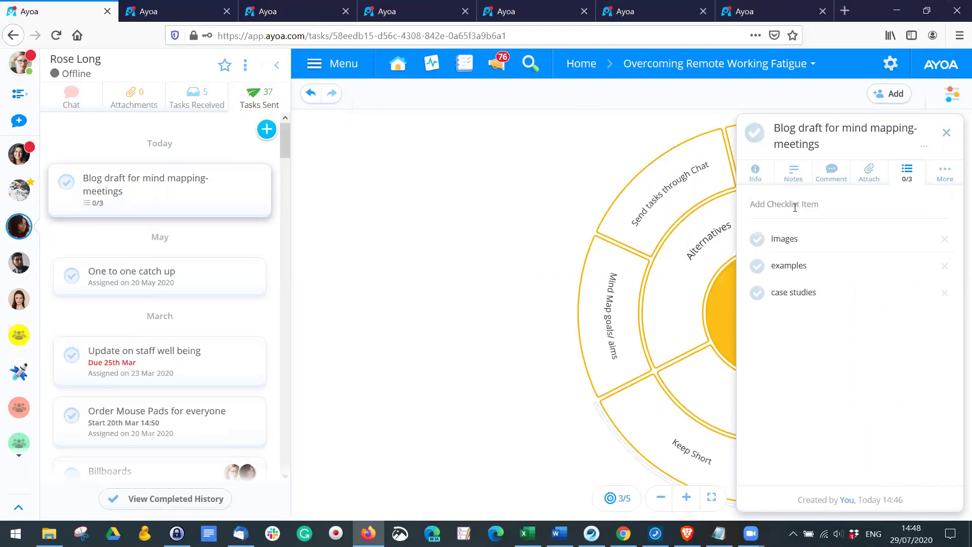
- Look through the blog draft task's notes, comments, attachments, checklist and general information
click(757, 177)
click(801, 182)
click(830, 178)
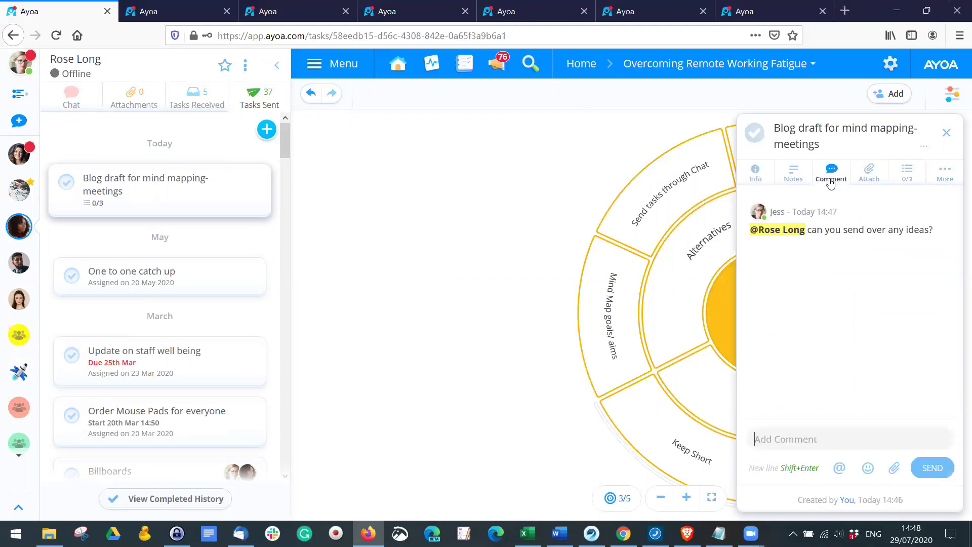
click(876, 178)
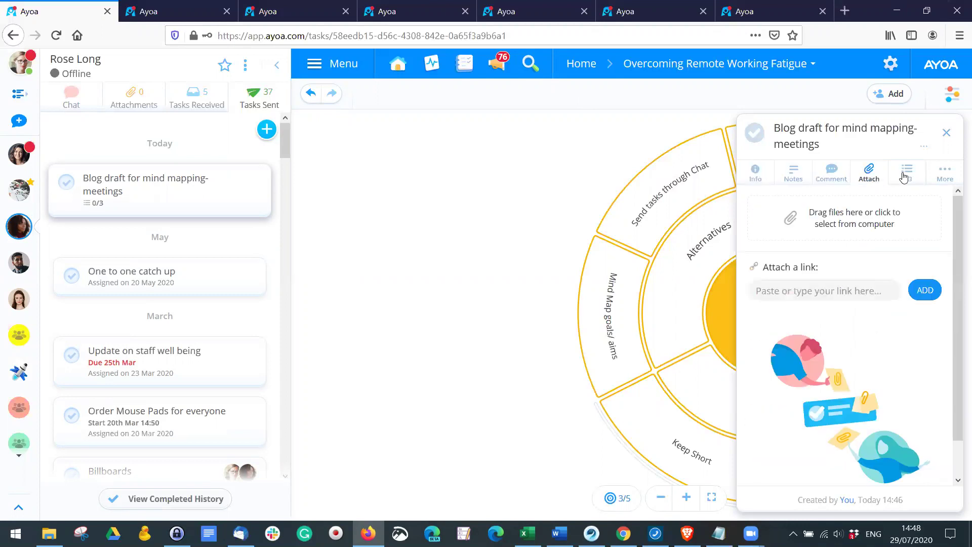
click(905, 176)
click(766, 175)
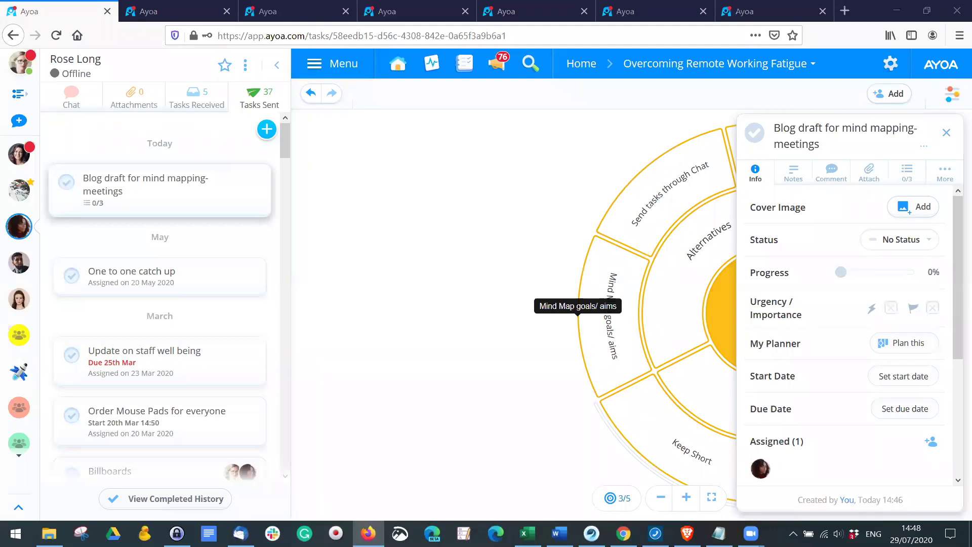
- Undo the "Blog ab" rename of the mind map's central branch, return to the whole map and hide the contact's task list
click(427, 228)
click(311, 94)
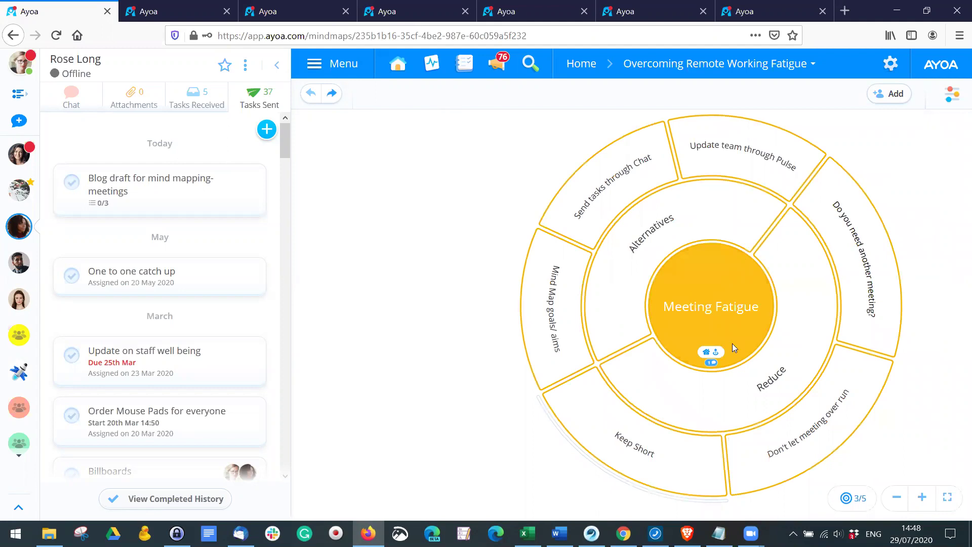
click(707, 355)
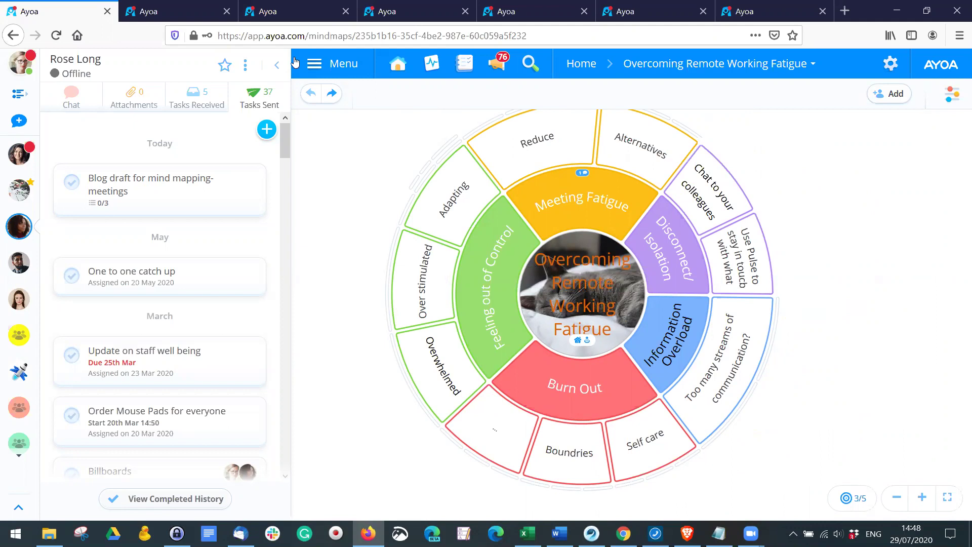
click(277, 65)
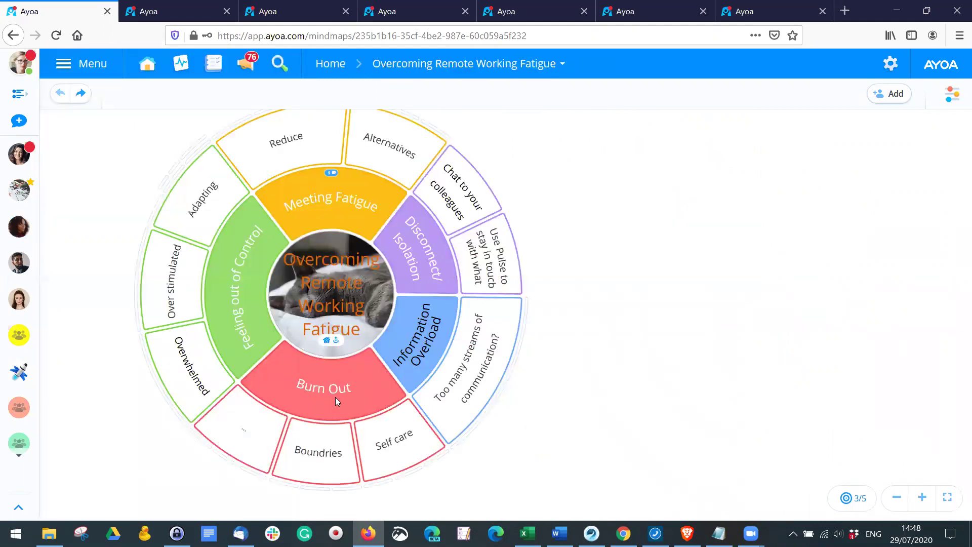
- Focus the mind map on the "Burn Out" branch and deselect it
click(336, 397)
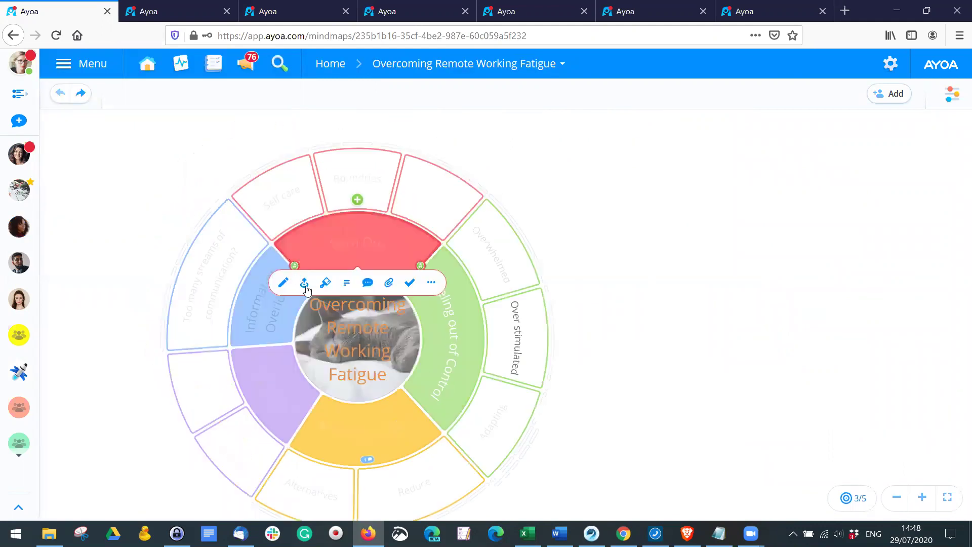
click(304, 283)
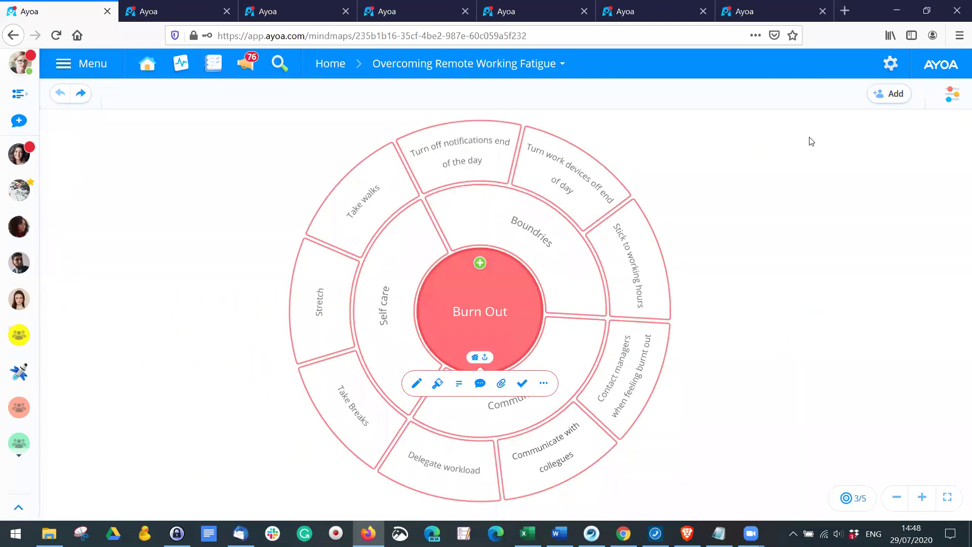
click(766, 255)
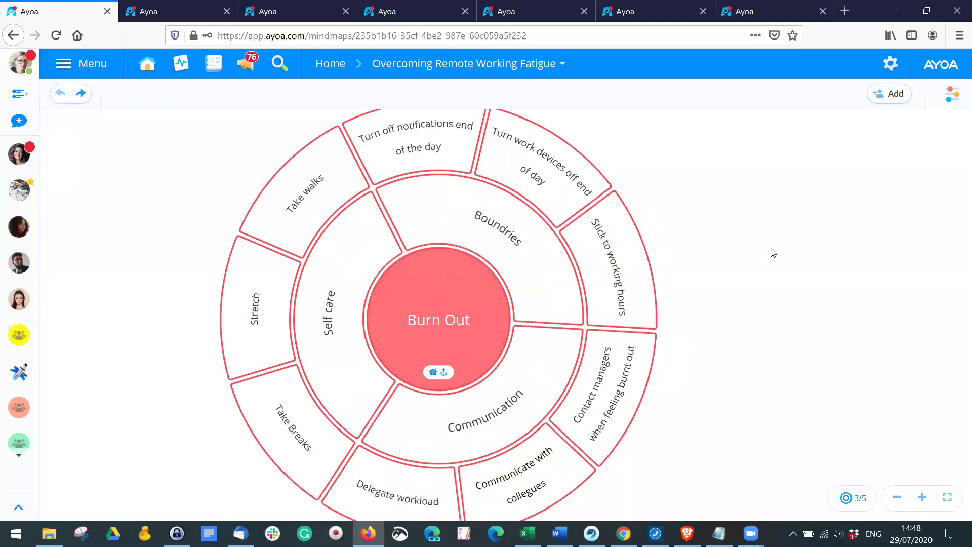
- Examine the self care, boundaries and communication ideas under "Burn Out", and open the first contact's sent tasks beside the map
scroll(777, 261, up, 1)
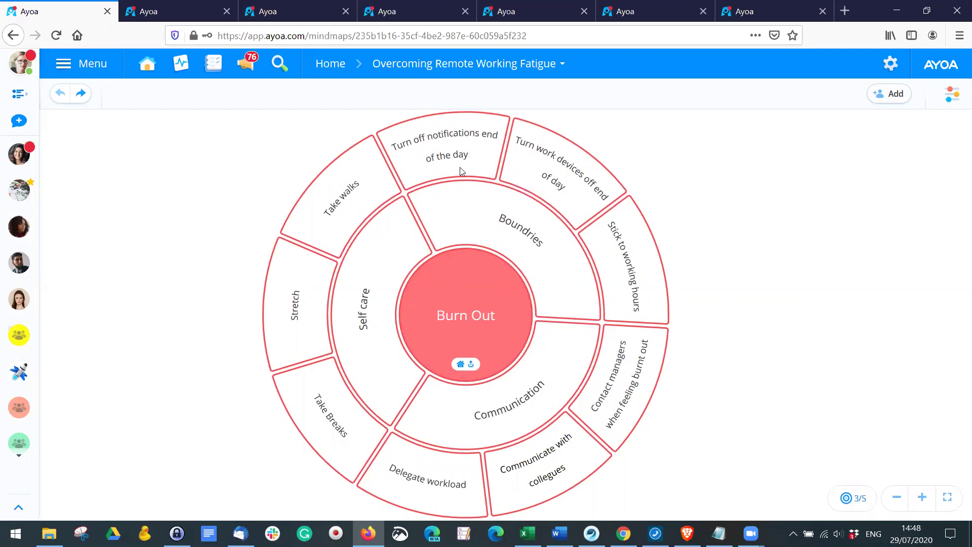
scroll(743, 284, down, 2)
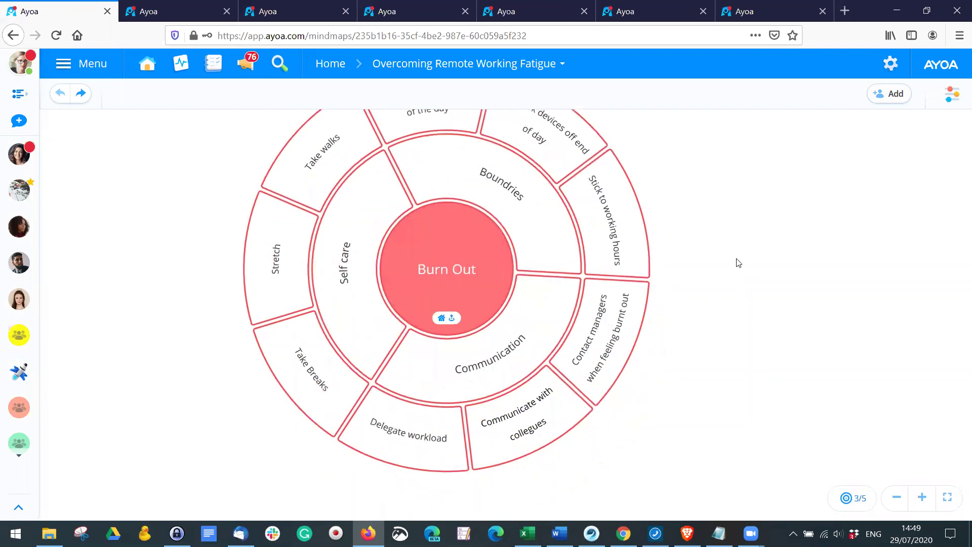
scroll(749, 273, down, 2)
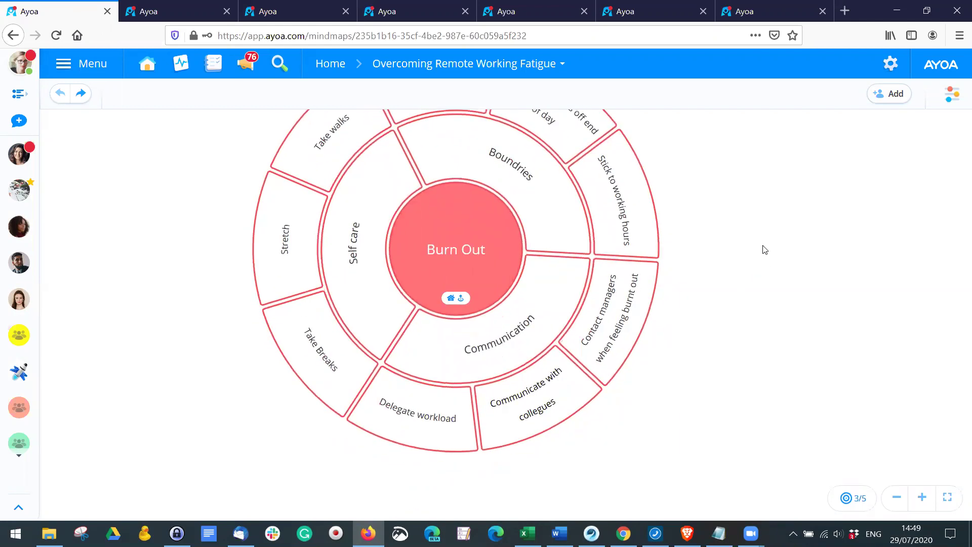
scroll(778, 290, up, 2)
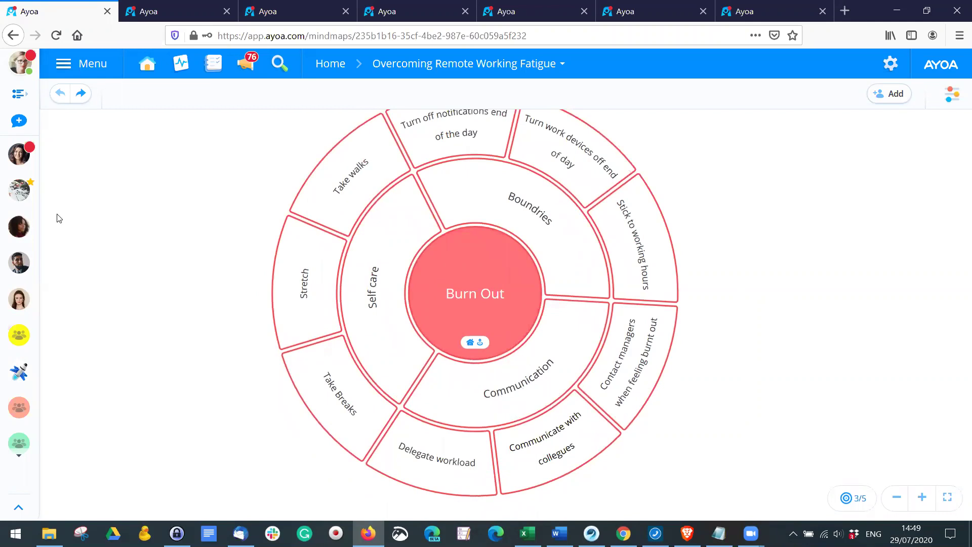
click(27, 161)
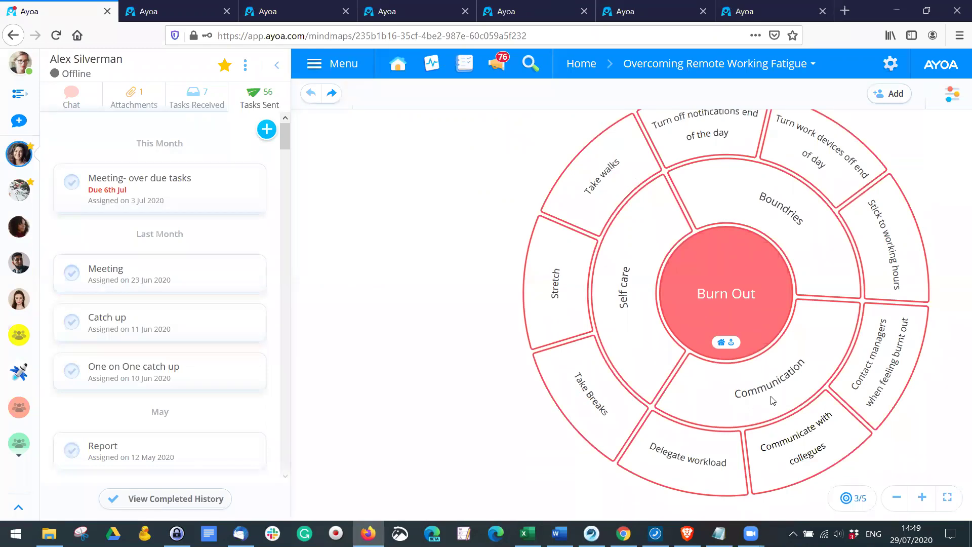
drag(809, 421, 779, 420)
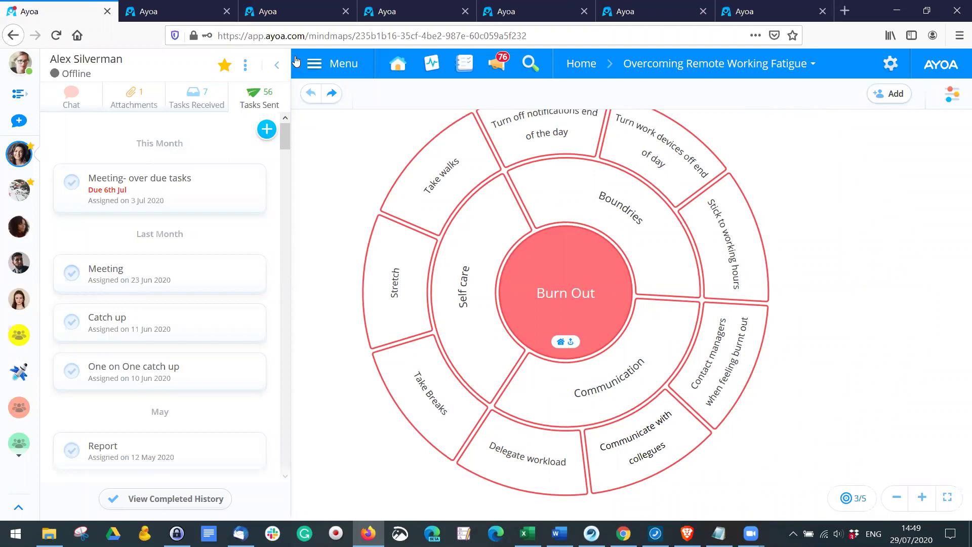
- Switch to the Self Care Board and open the details of the "Water!" task in the Body category
click(288, 17)
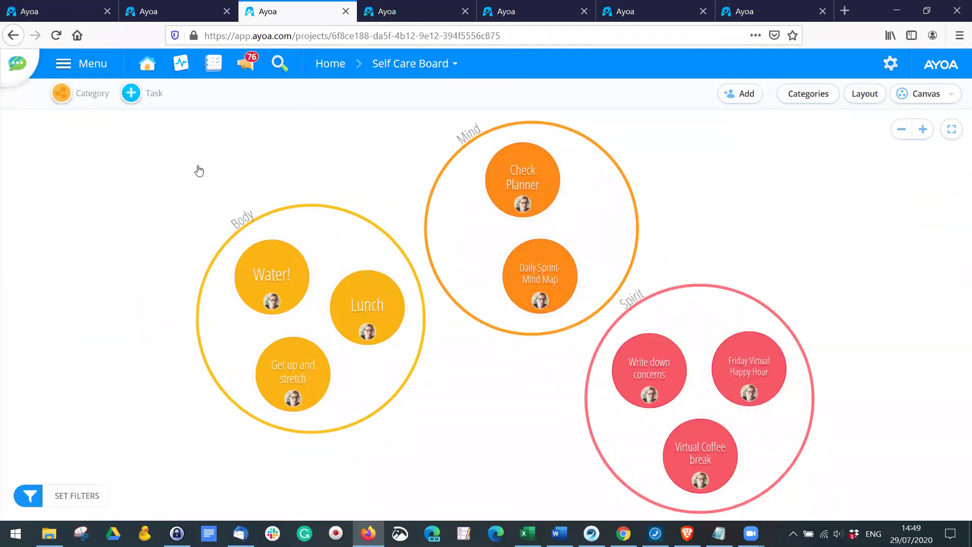
mouse_move(713, 372)
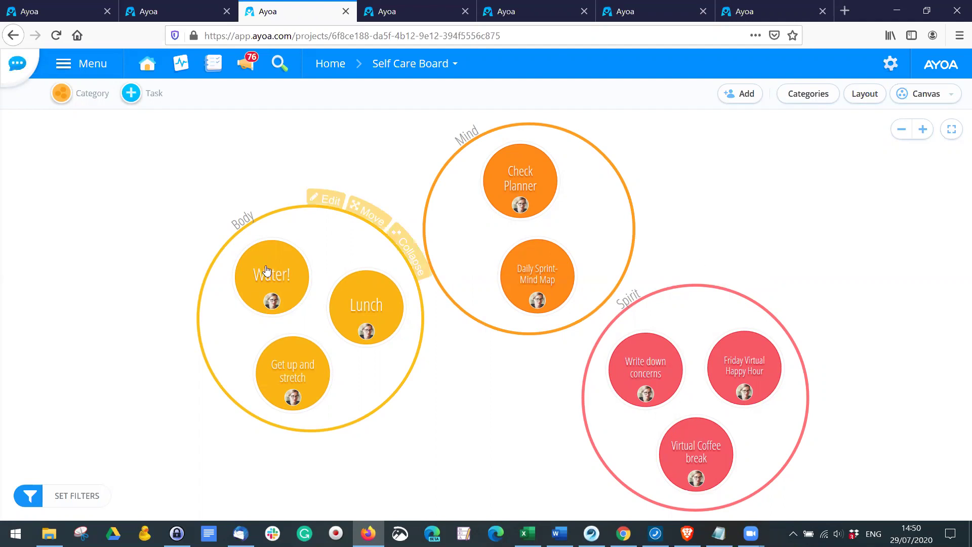
click(271, 287)
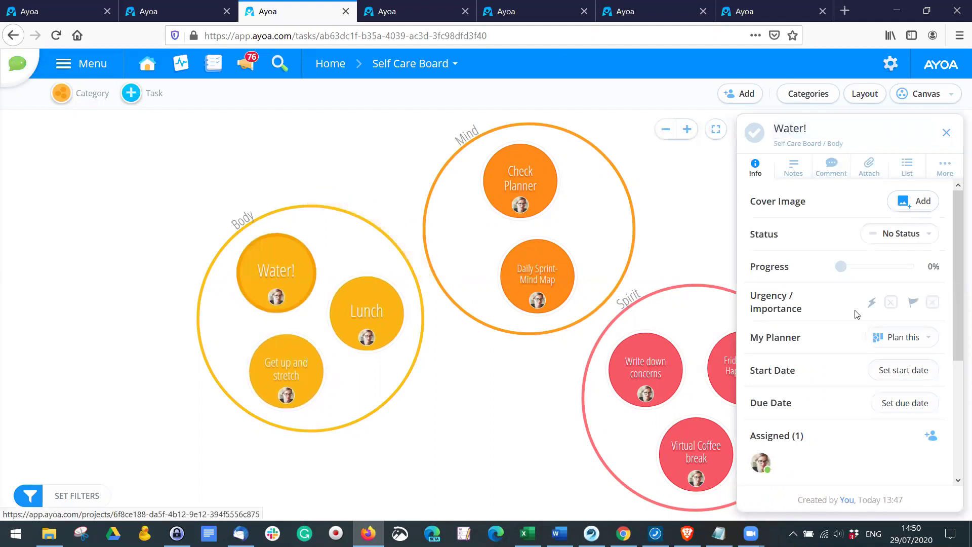
- Set the "Water!" task's due date to 29 July 2020, repeating every 1 day
scroll(845, 329, down, 5)
scroll(845, 329, up, 4)
scroll(845, 329, up, 1)
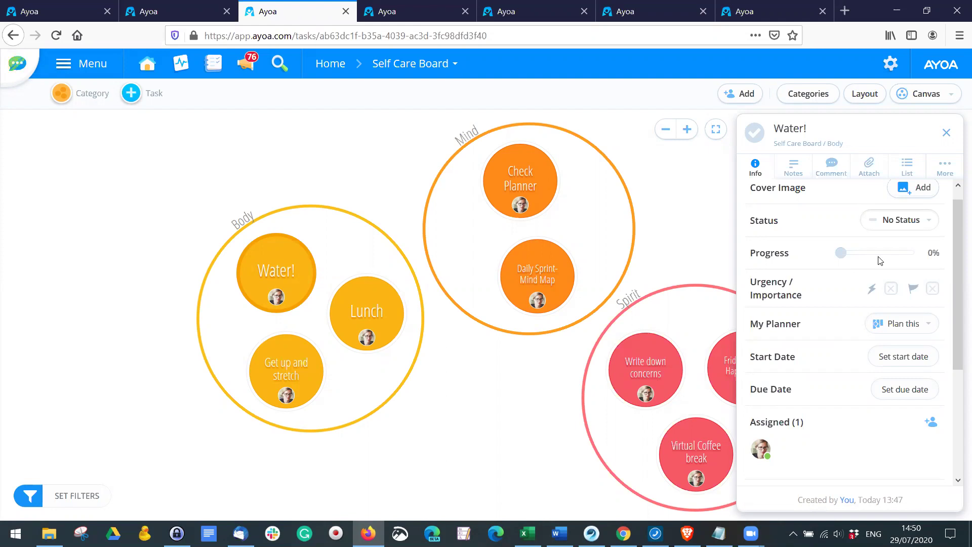
scroll(829, 321, down, 3)
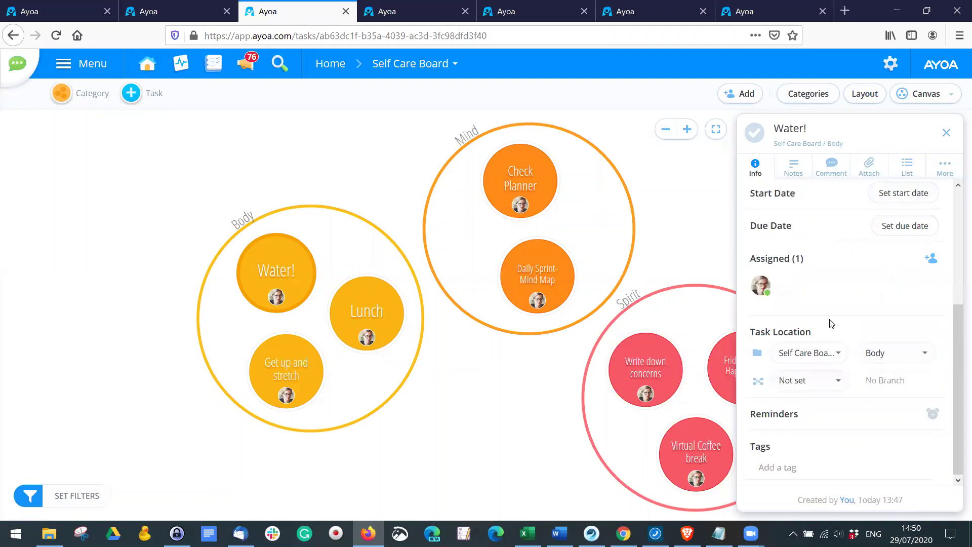
scroll(825, 343, up, 2)
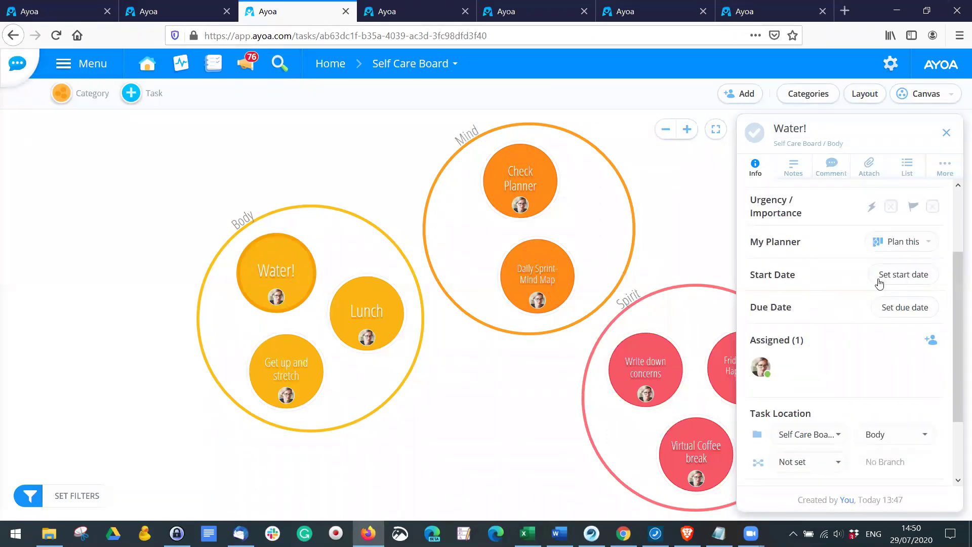
click(915, 310)
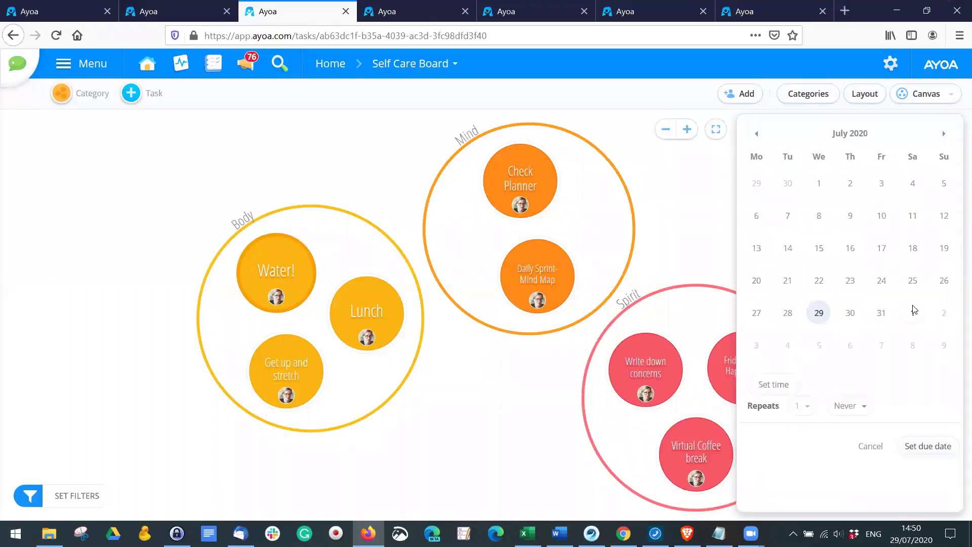
click(827, 316)
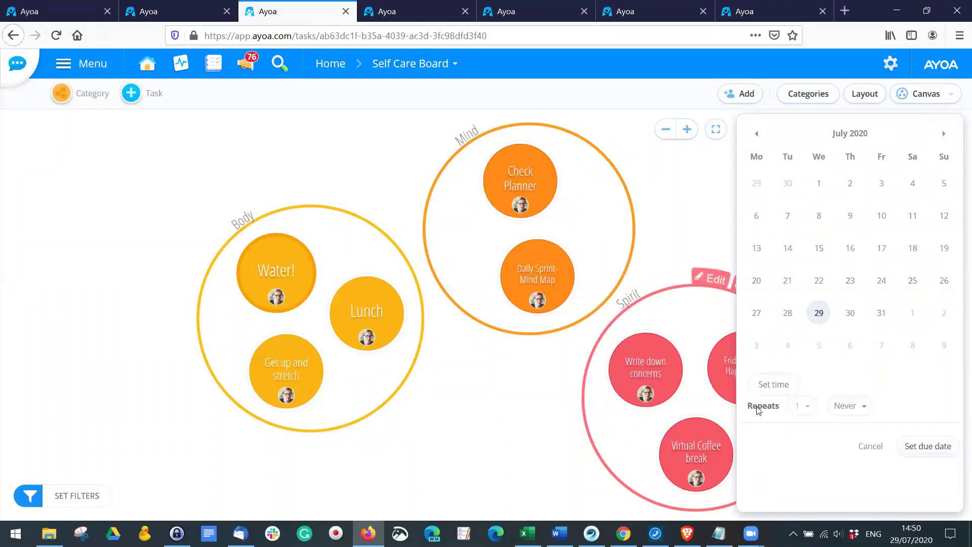
click(851, 408)
click(842, 301)
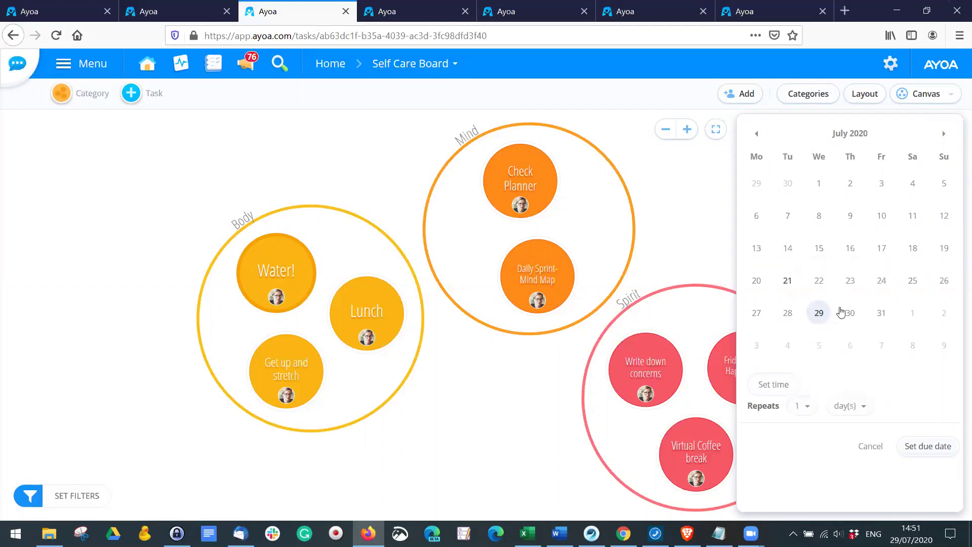
click(939, 446)
- Start a reminder for the "Water!" task on 29 July 2020 and set its time to 15:30
scroll(855, 330, down, 2)
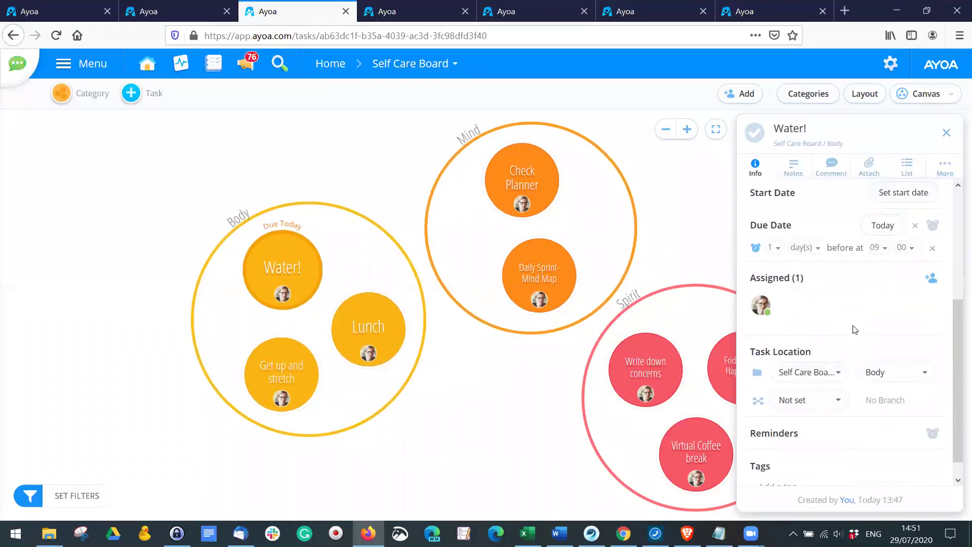
click(933, 416)
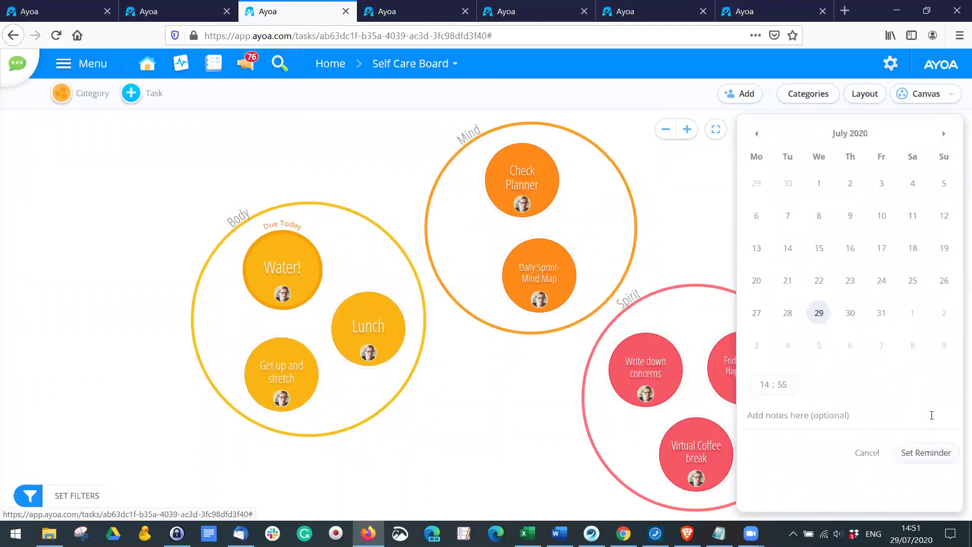
click(766, 386)
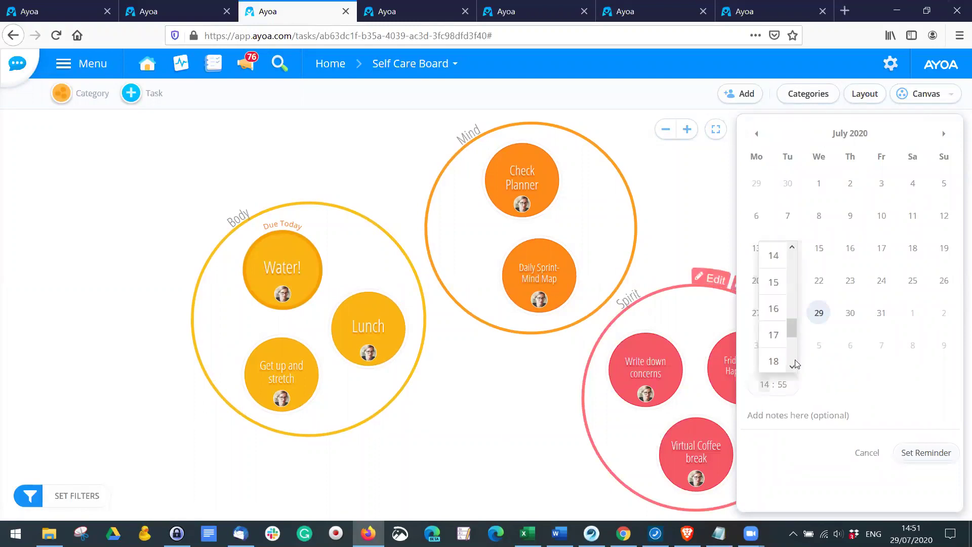
drag(797, 332, 797, 330)
scroll(796, 330, down, 1)
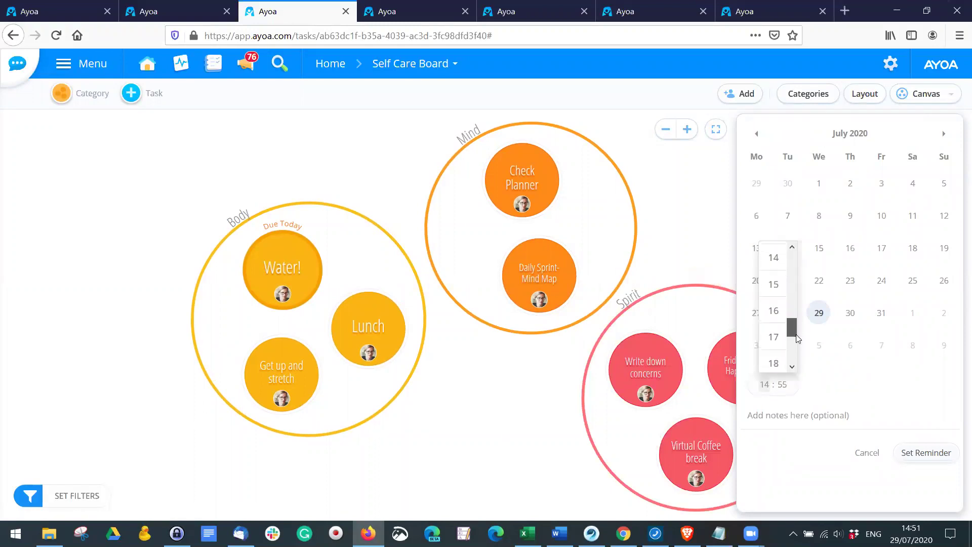
click(779, 278)
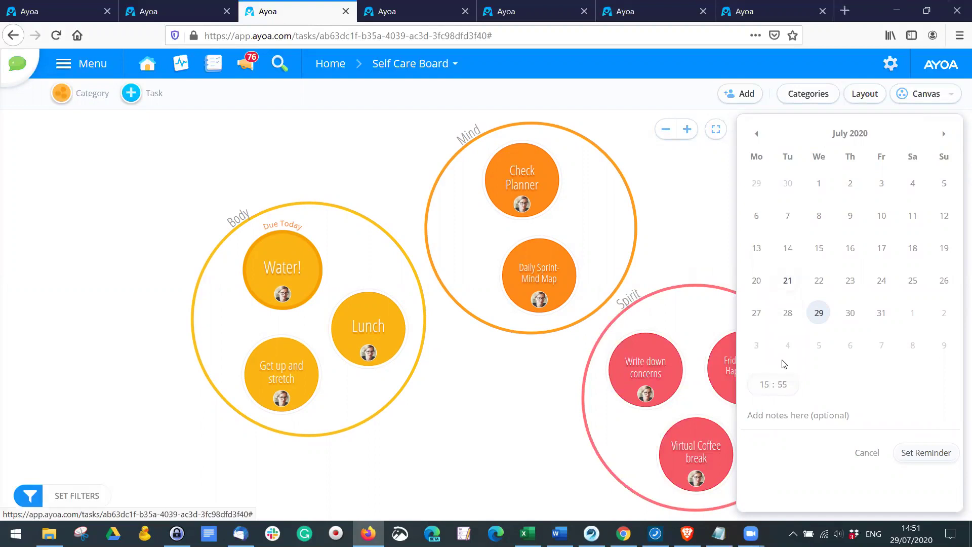
click(783, 385)
scroll(795, 349, up, 1)
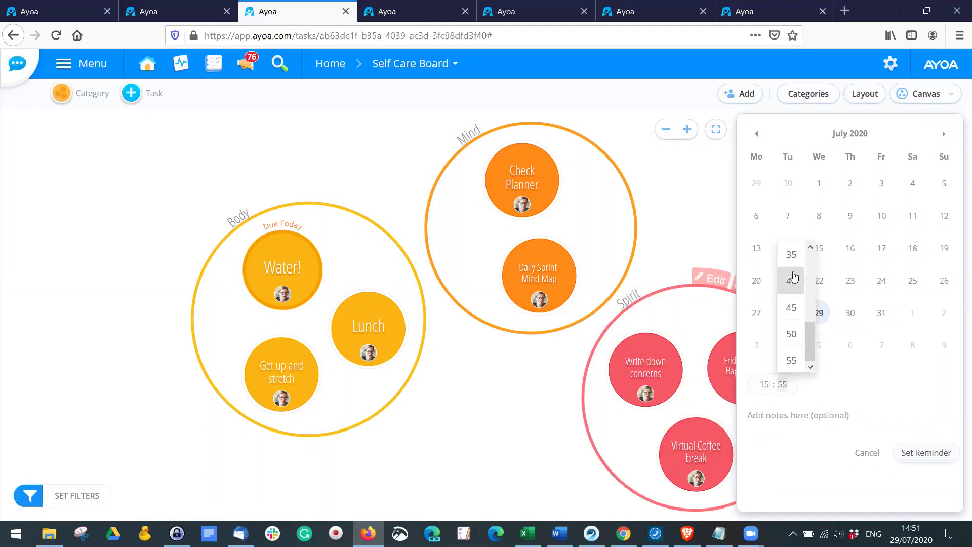
click(798, 303)
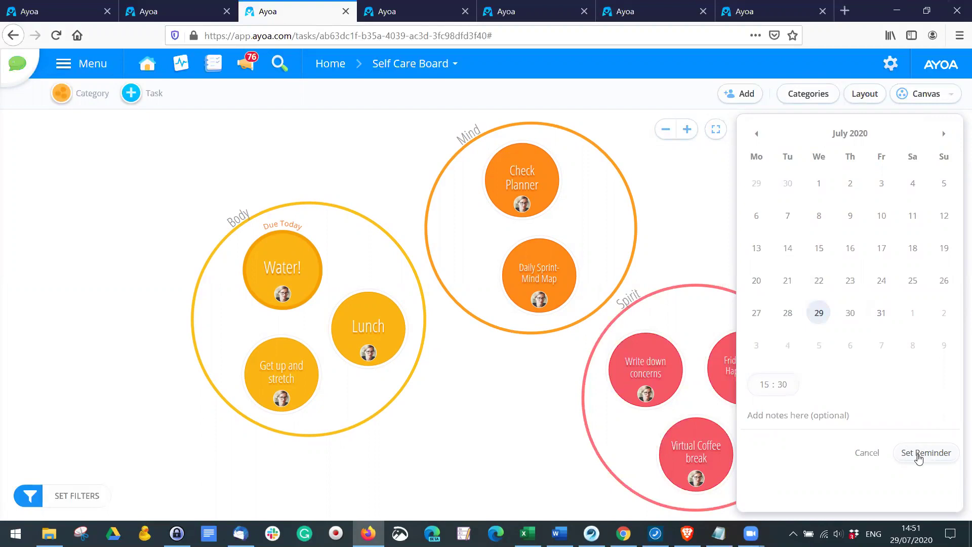
- Add the note "Go get water!!!" to the reminder and save it
click(798, 416)
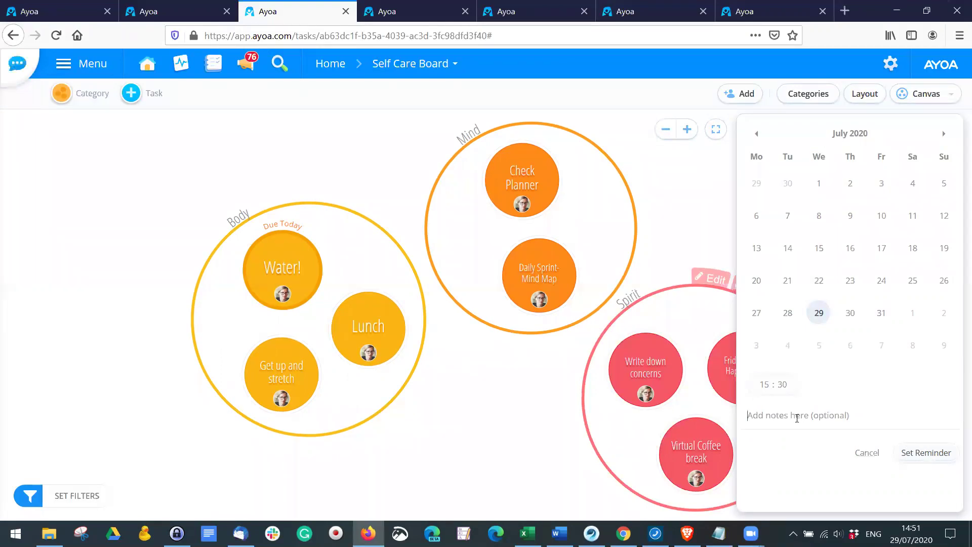
text(Go get wat)
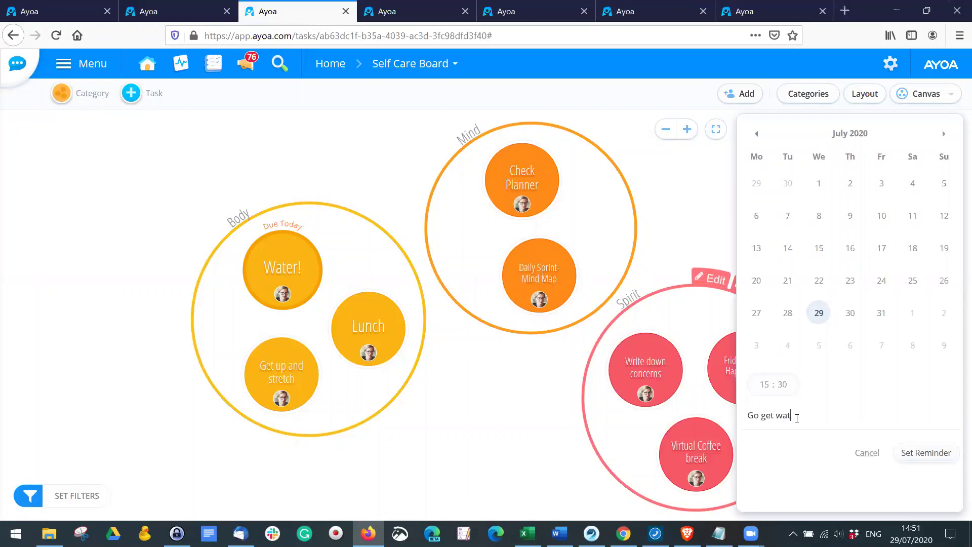
text(er!!!)
click(920, 452)
- Search Unsplash for "water" and use the blue rippling water photo as the "Water!" task's cover image
scroll(857, 358, up, 4)
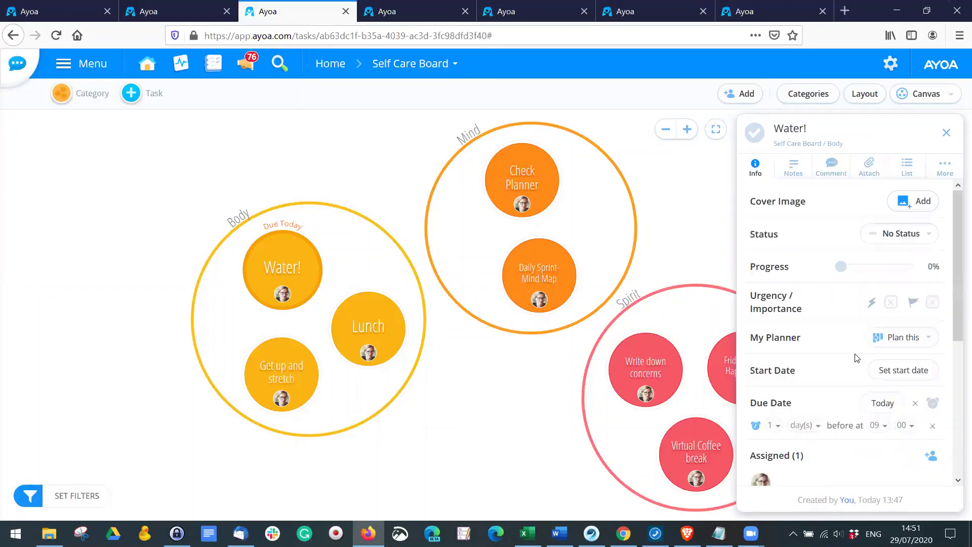
click(917, 208)
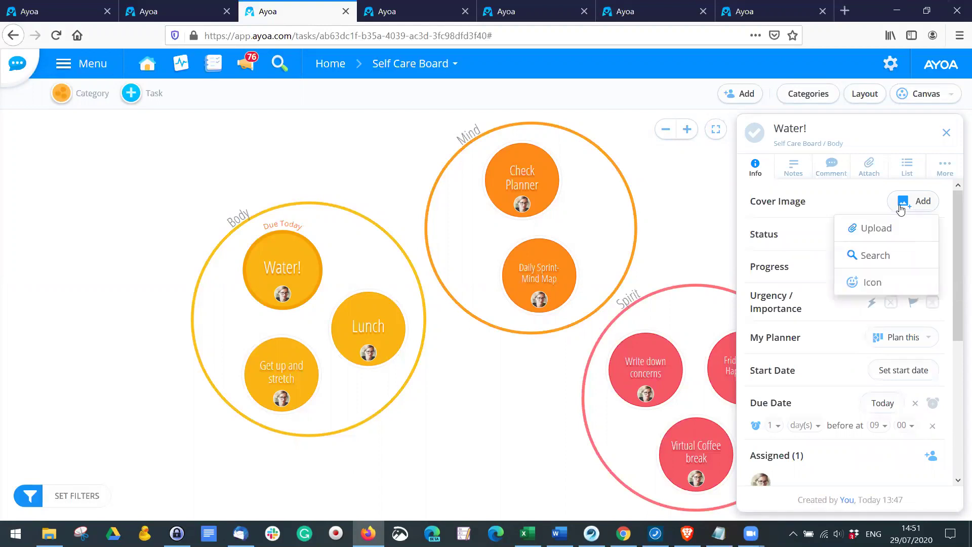
click(876, 255)
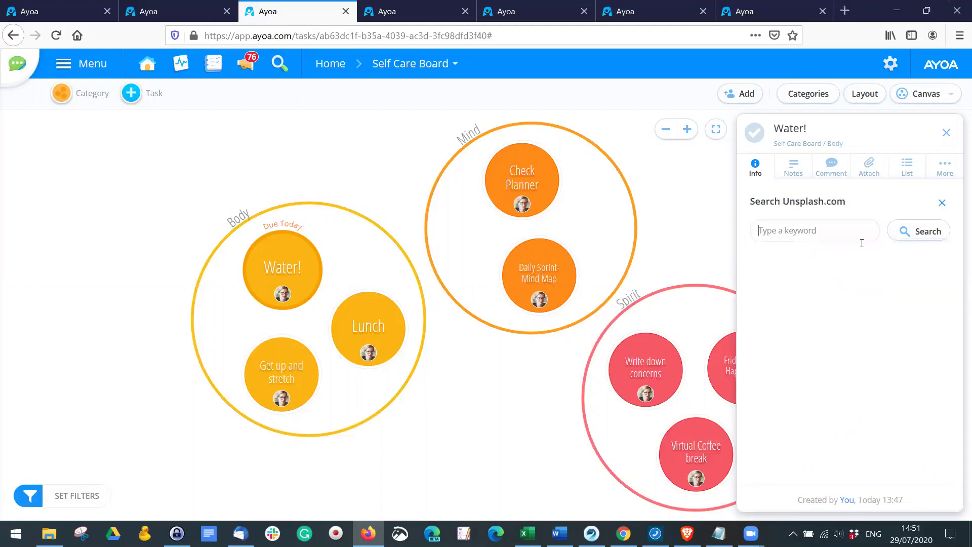
text(water)
click(913, 231)
scroll(907, 334, down, 2)
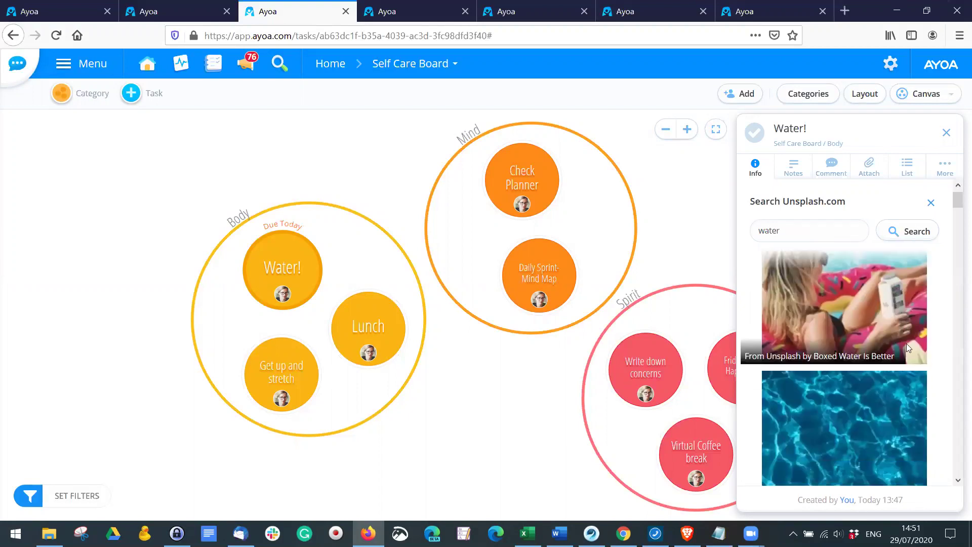
click(848, 391)
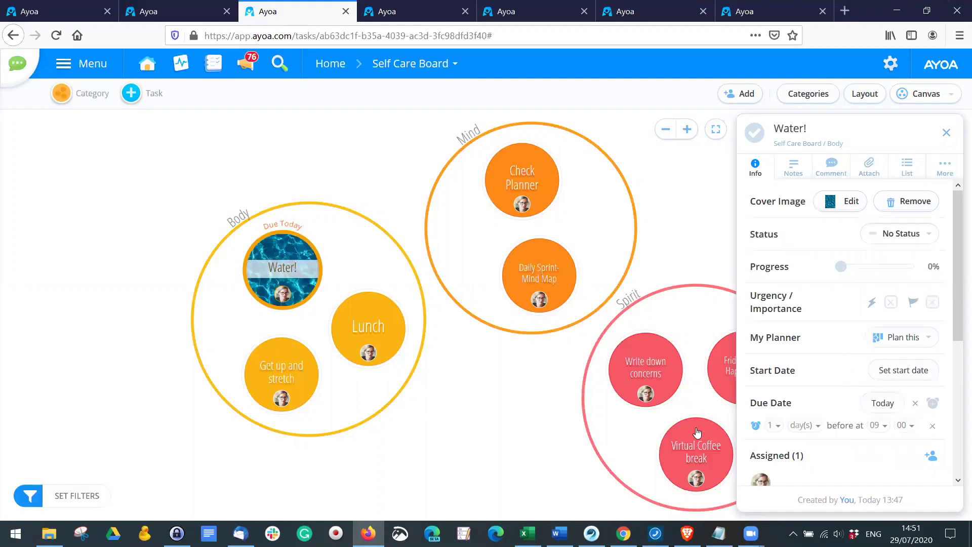
- Complete today's "Water!" task by raising its progress to the maximum, and open its repeat due tomorrow
click(461, 406)
click(118, 264)
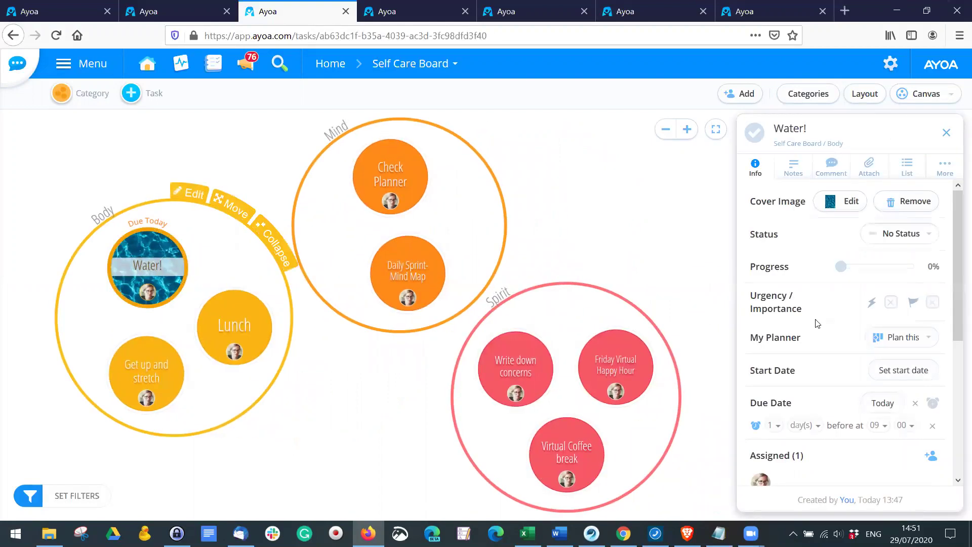
scroll(861, 354, down, 2)
scroll(890, 384, up, 2)
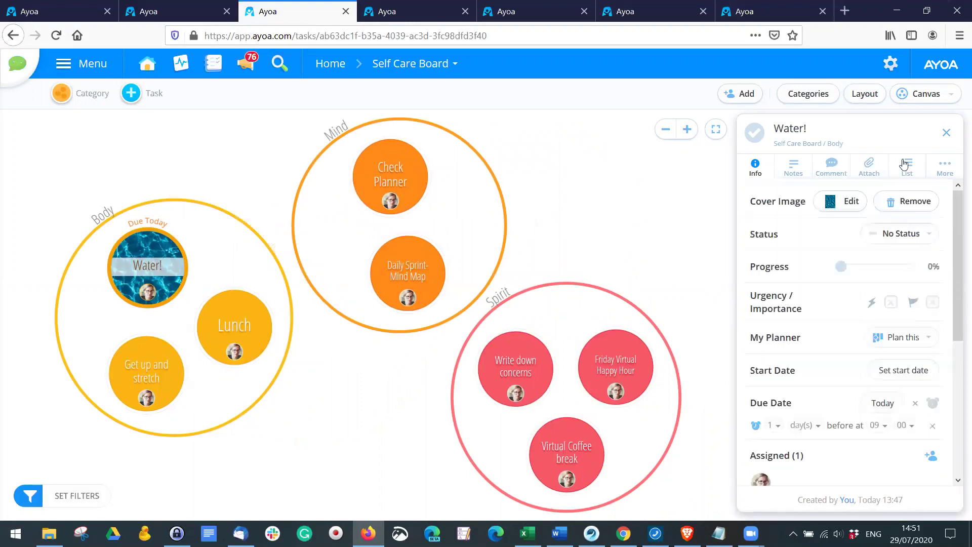
drag(841, 267, 909, 268)
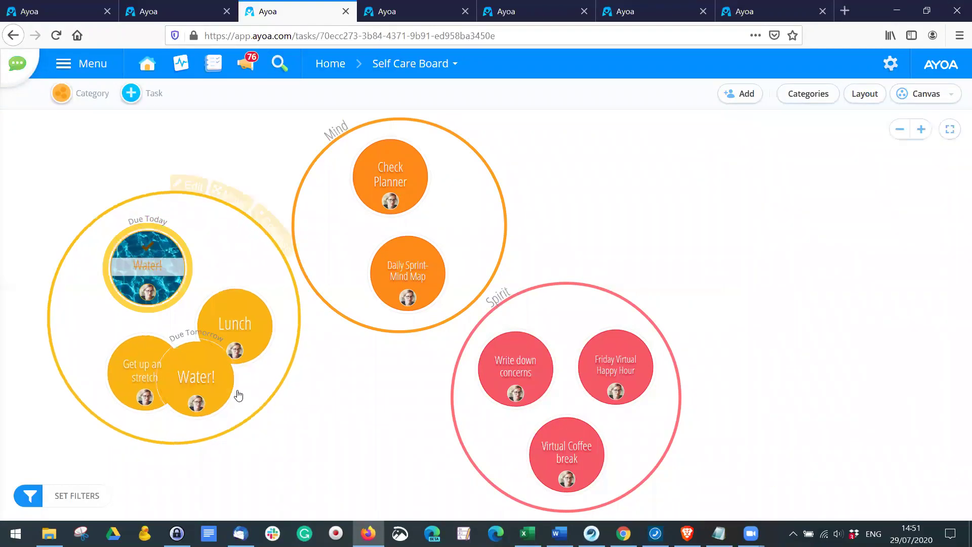
click(203, 406)
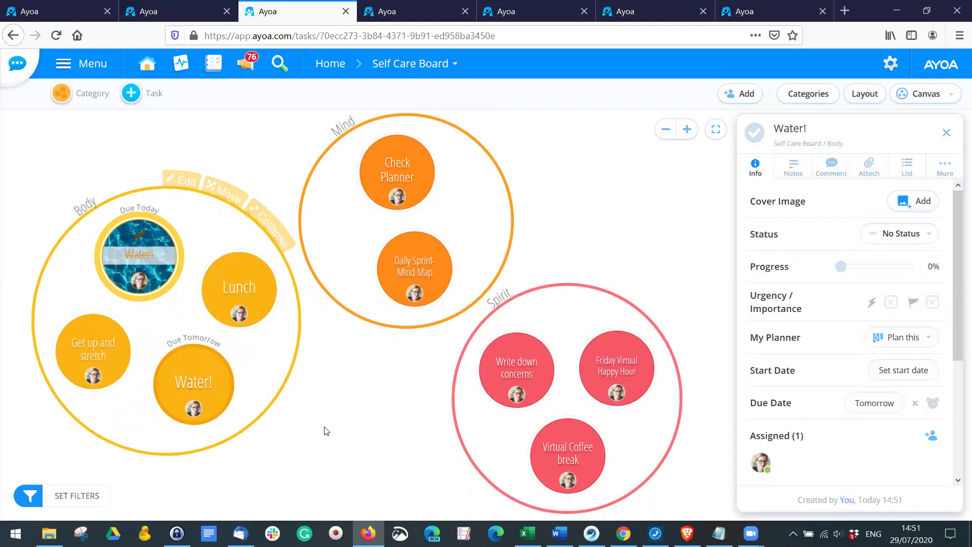
- Set the "Get up and stretch" task's due date to 30 July 2020, repeating every 1 day
click(101, 366)
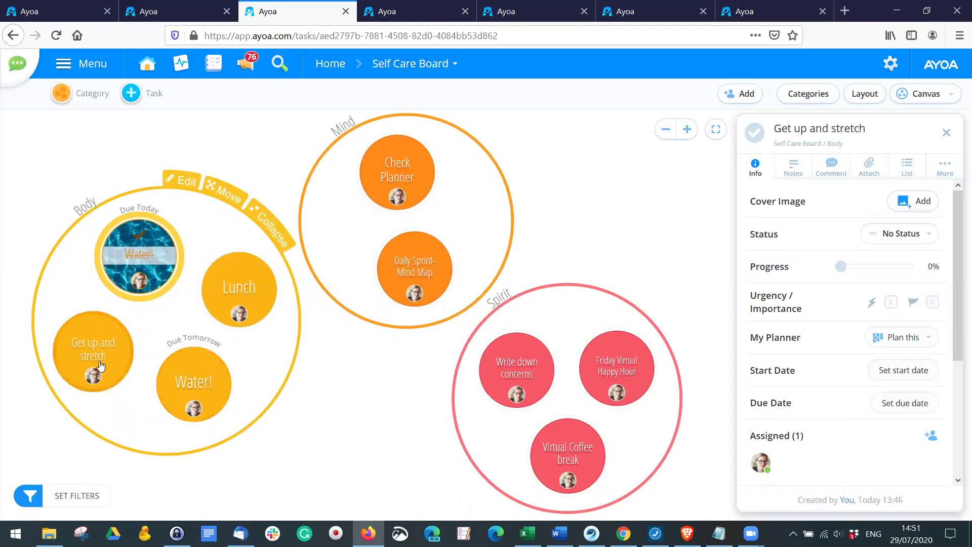
scroll(907, 306, down, 2)
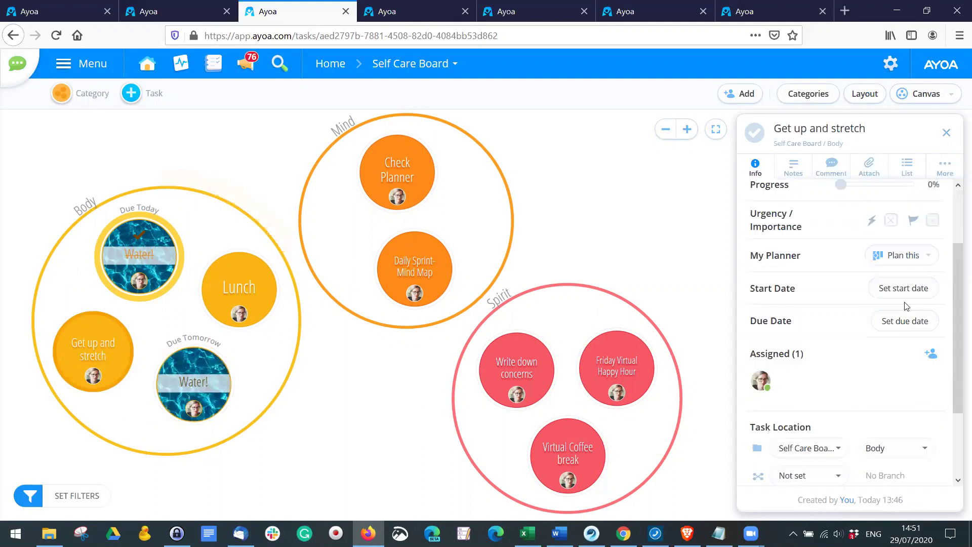
click(904, 323)
click(851, 314)
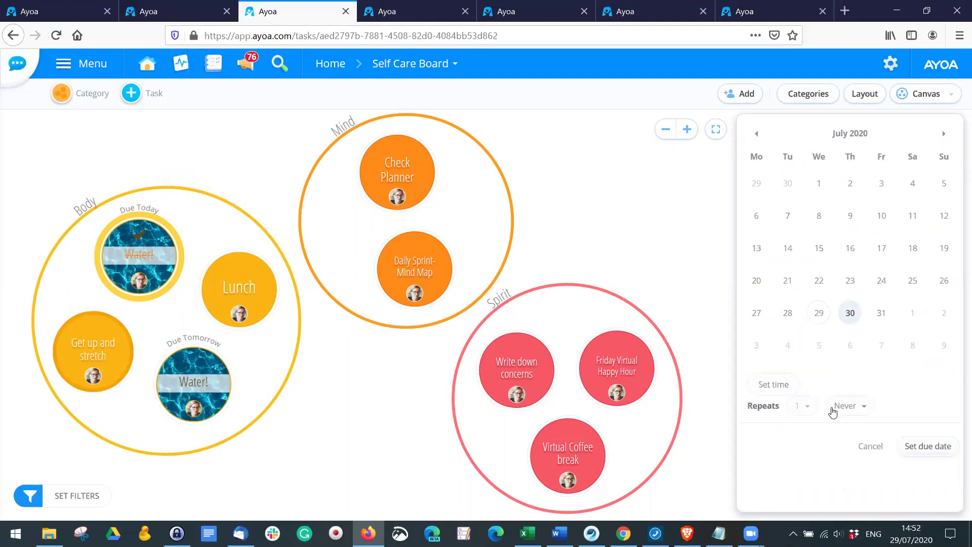
click(846, 407)
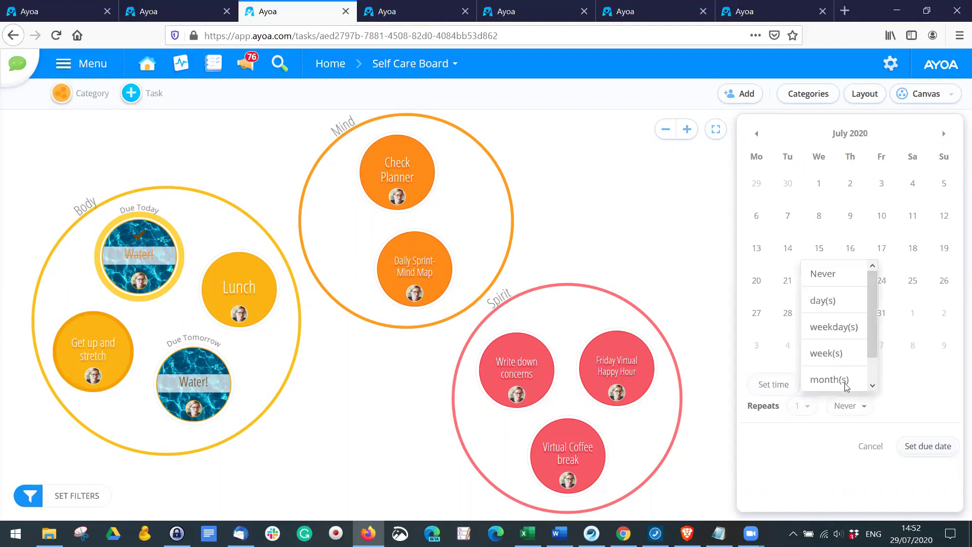
click(842, 300)
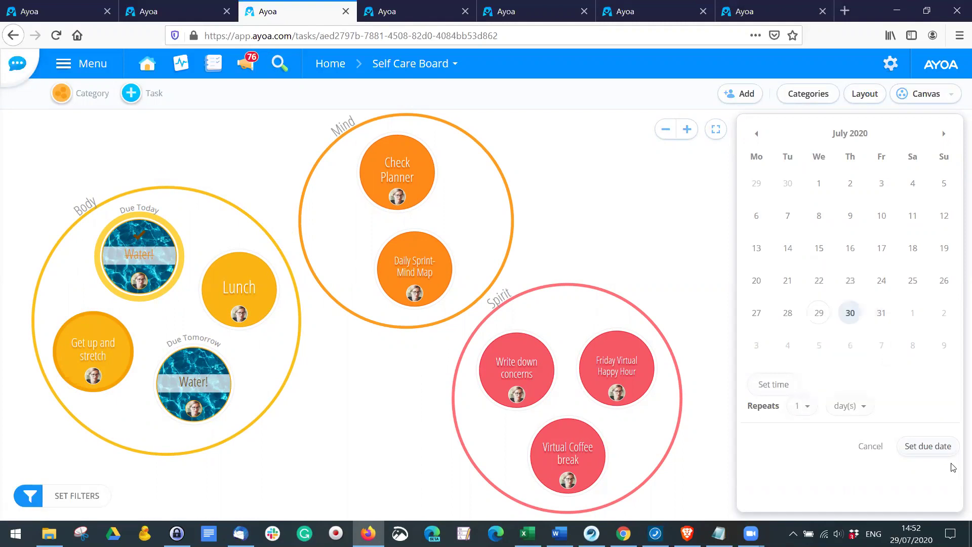
click(943, 450)
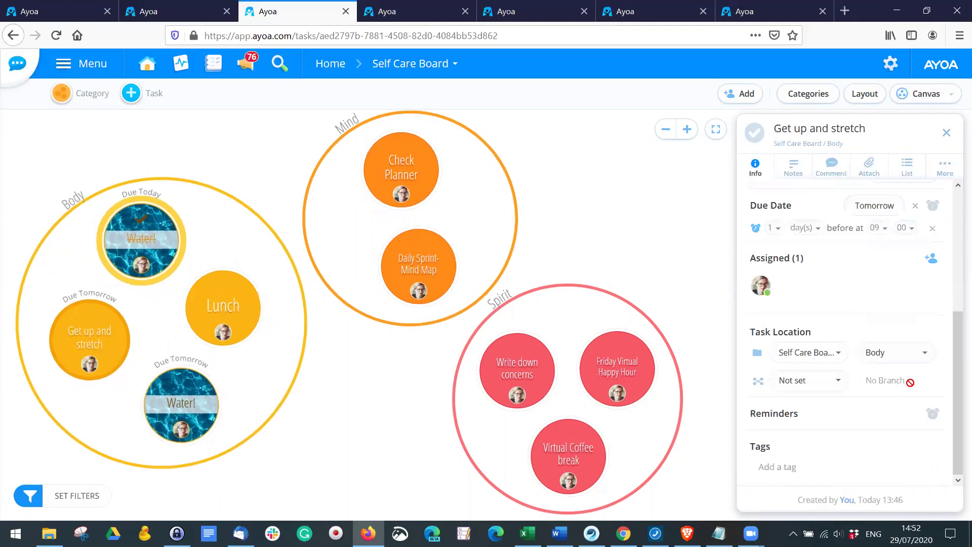
- Add a reminder to the "Get up and stretch" task for 30 July 2020, with the hour set to 11
click(934, 415)
click(769, 386)
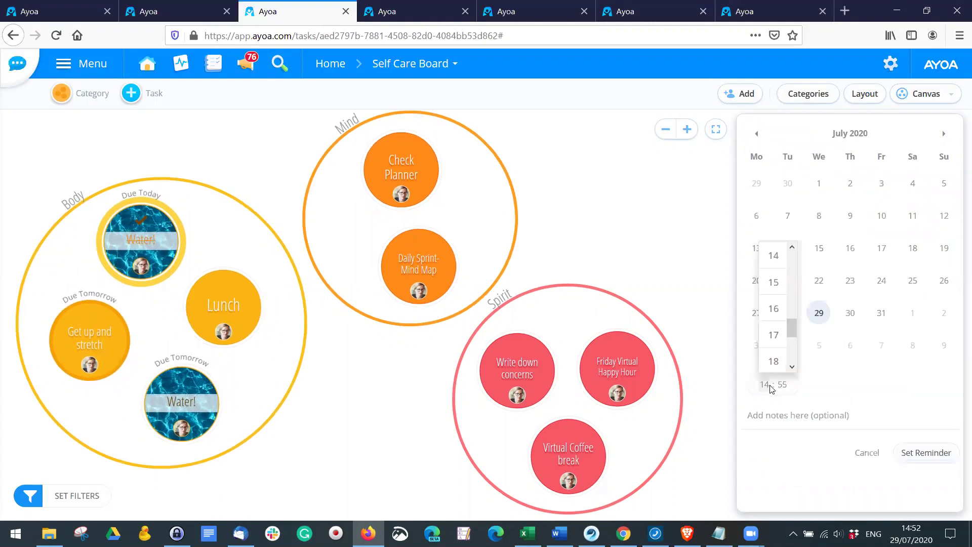
scroll(775, 353, up, 3)
scroll(777, 324, down, 1)
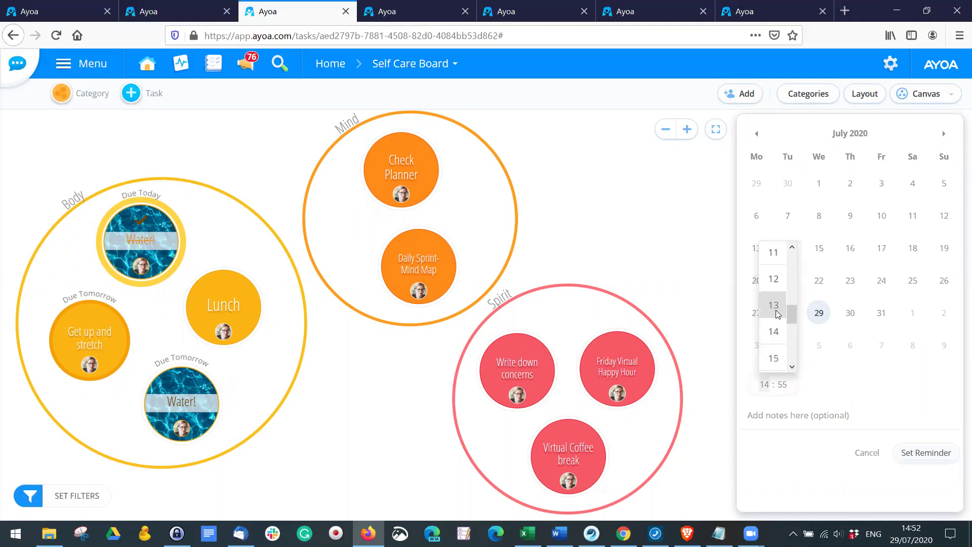
click(774, 252)
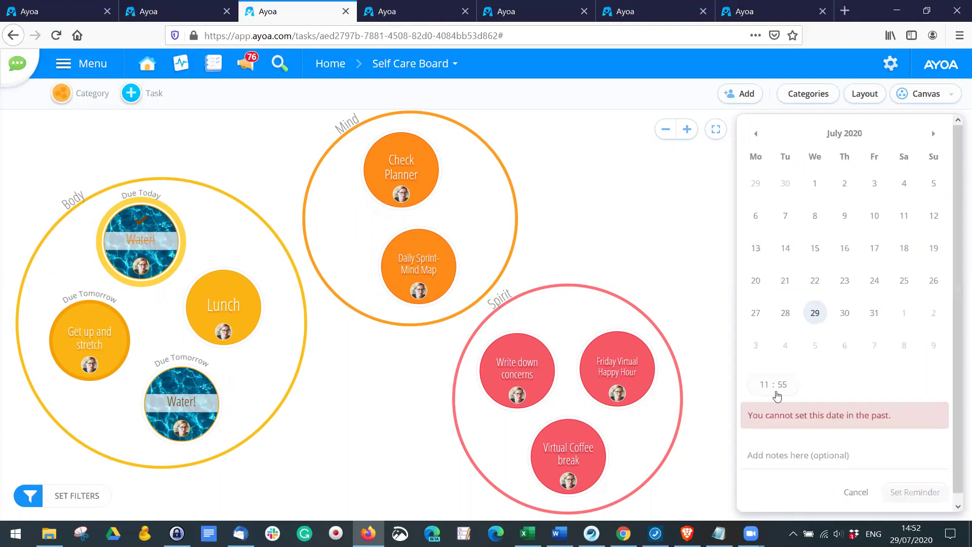
click(845, 314)
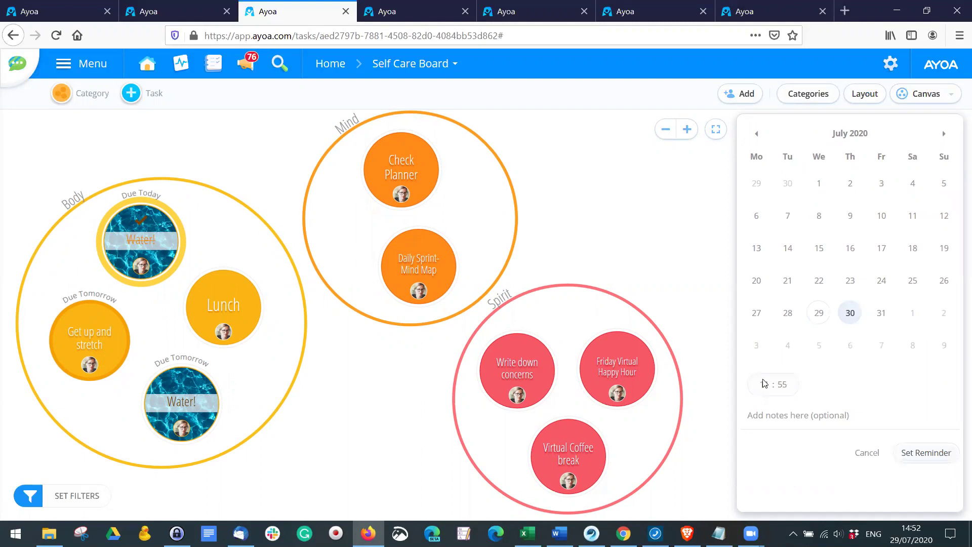
click(783, 384)
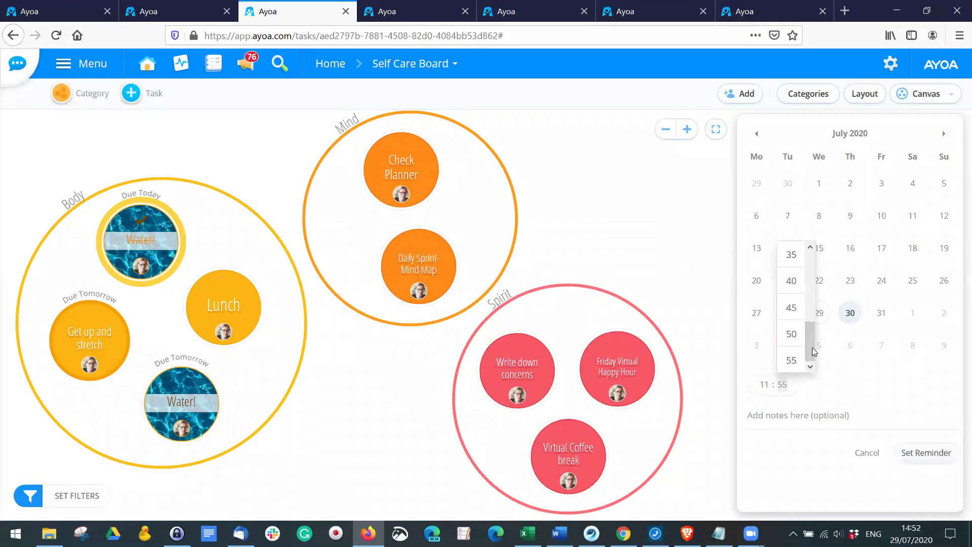
click(812, 348)
click(815, 345)
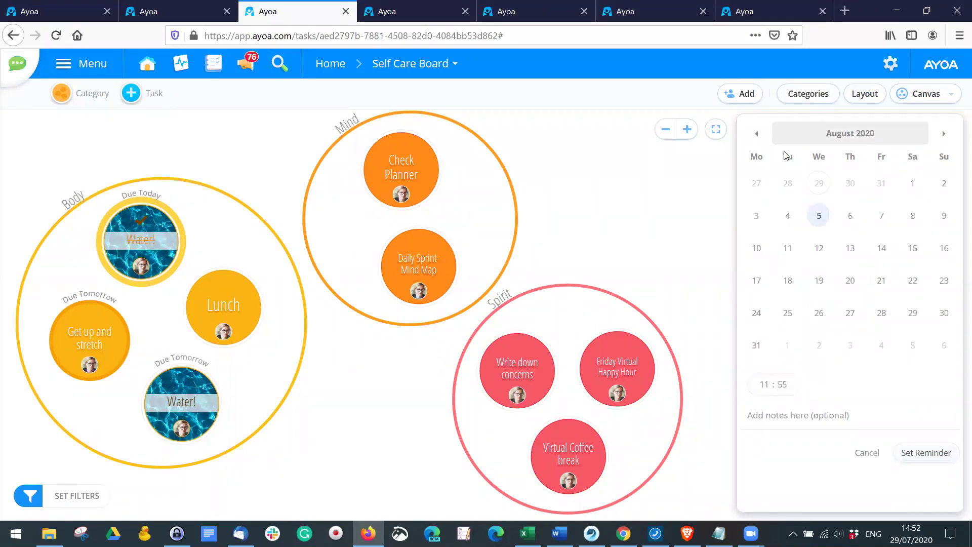
click(756, 133)
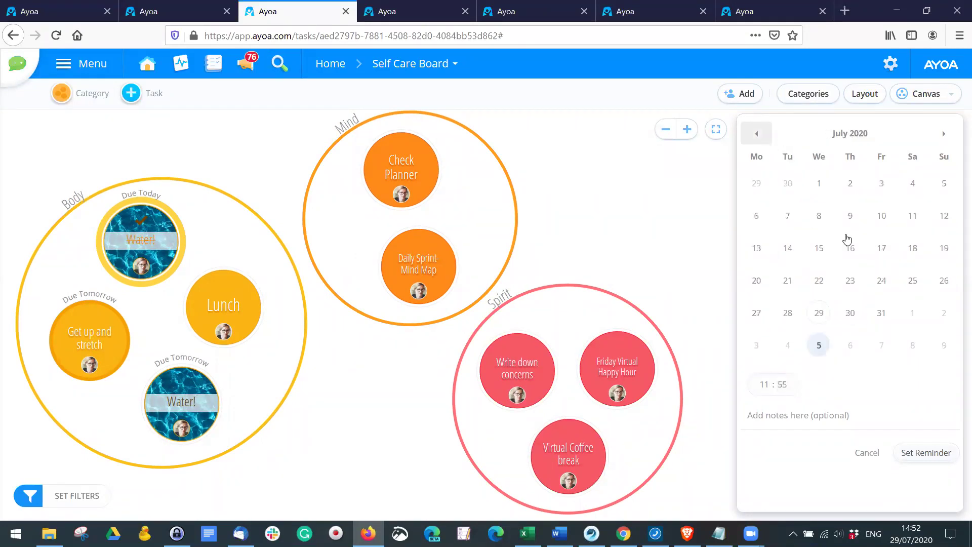
click(851, 314)
- Set the reminder's minutes to 00 and save it with the note "stretch!"
click(788, 388)
scroll(817, 293, up, 5)
click(791, 256)
text(stretch!)
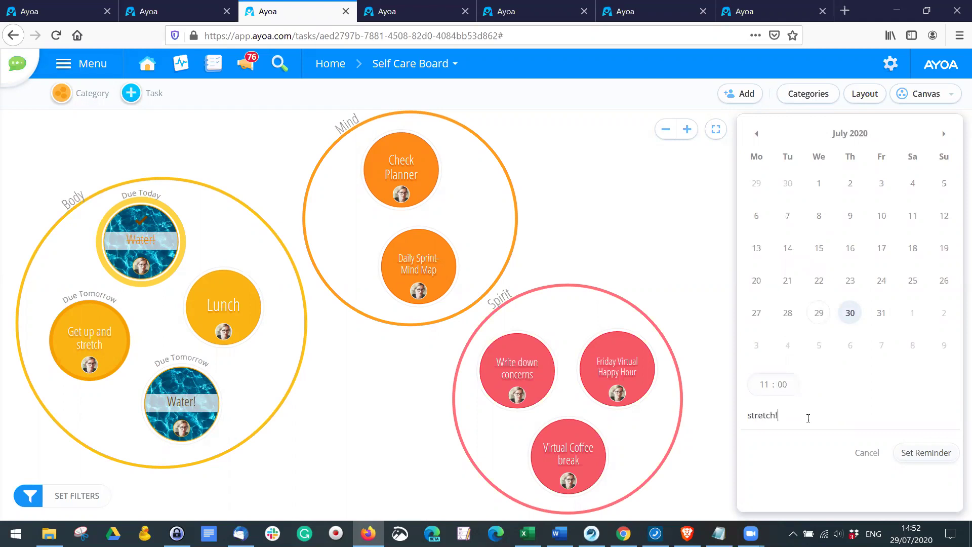
click(934, 453)
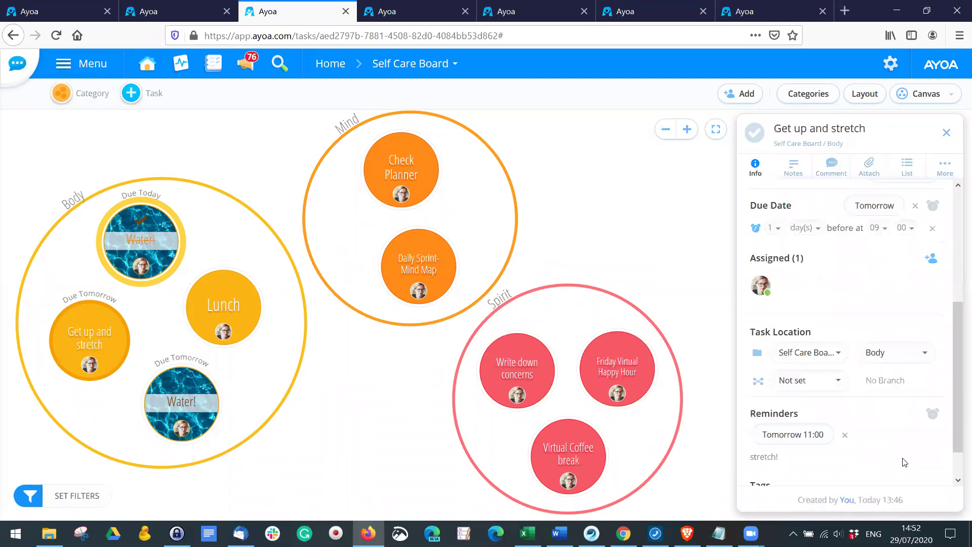
scroll(890, 422, down, 1)
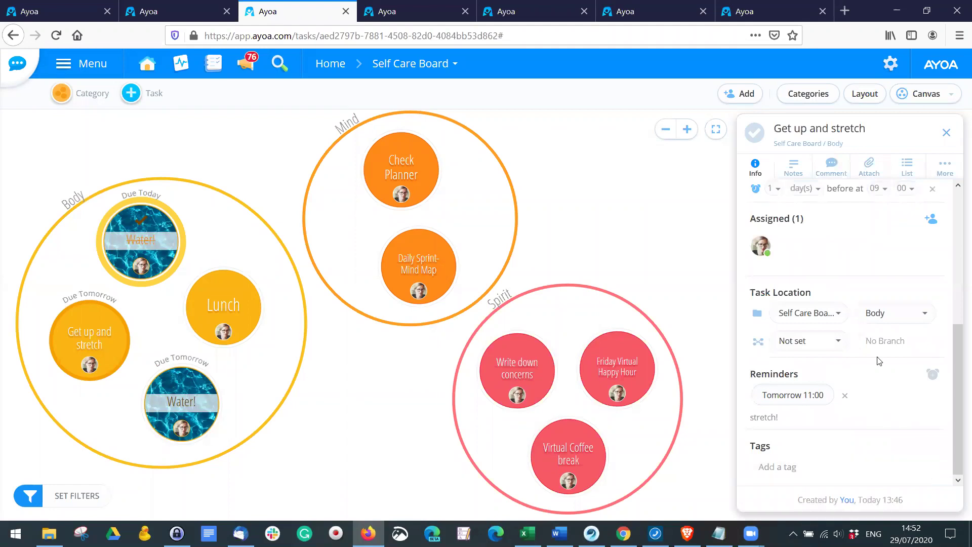
- Search Unsplash for "stretch" and use the photo of the man bending forward on a deck as the task's cover image
scroll(854, 263, up, 5)
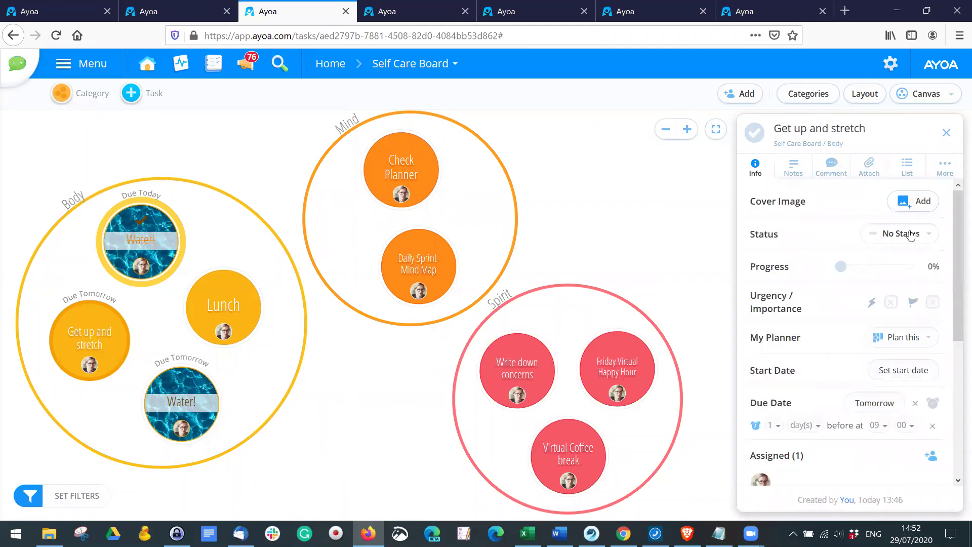
click(914, 201)
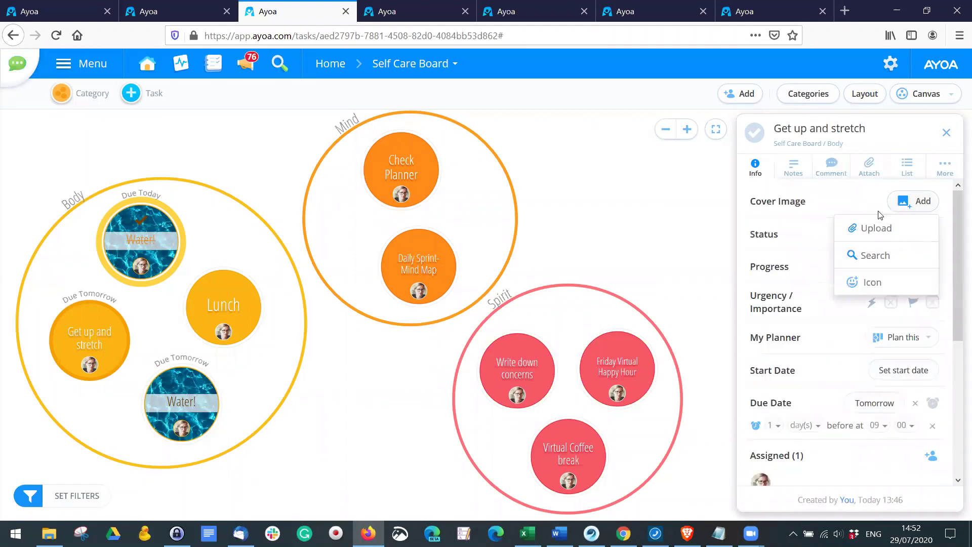
click(894, 254)
text(s)
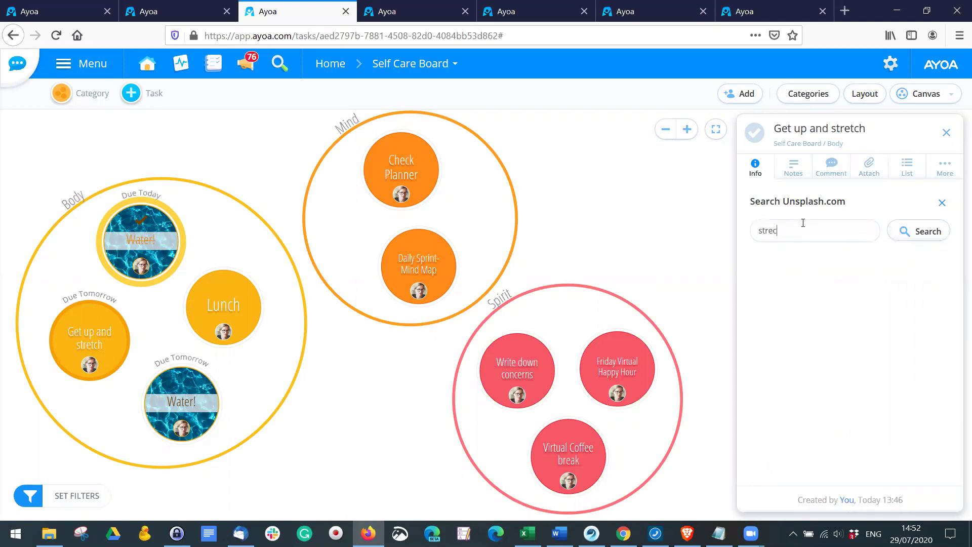
text(tre)
key(BackSpace)
text(etch)
click(923, 233)
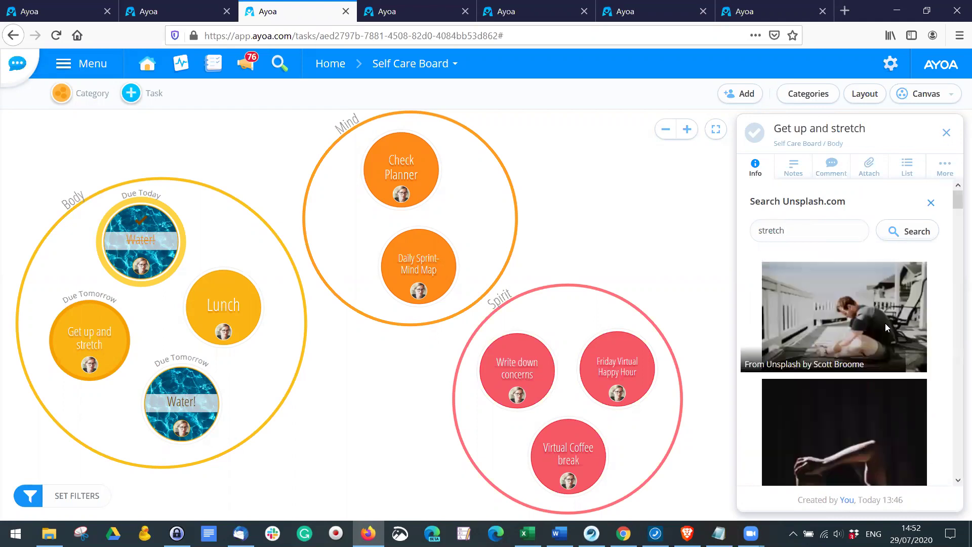
click(885, 317)
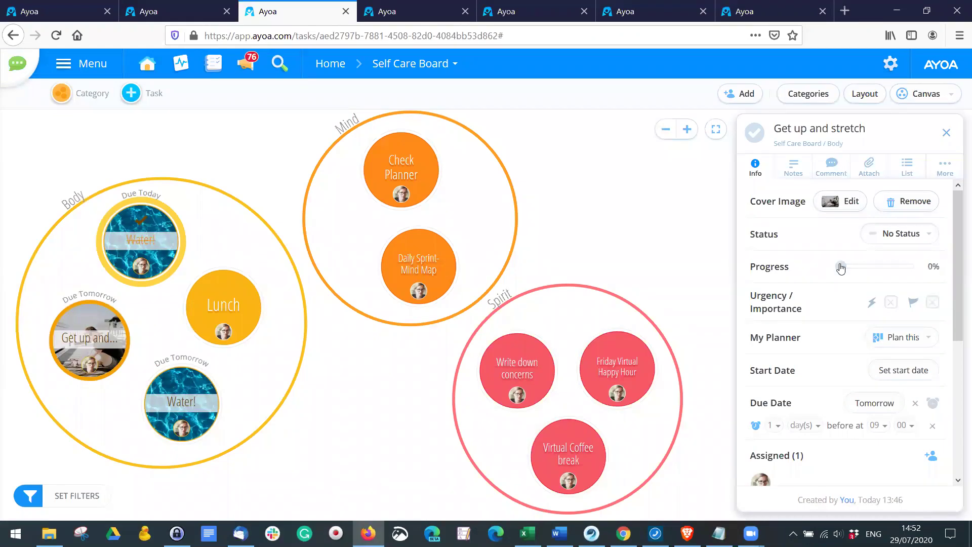
- Complete the "Get up and stretch" task by raising its progress to the maximum, and view the "Friday Virtual Happy Hour" task's details
drag(839, 267, 925, 267)
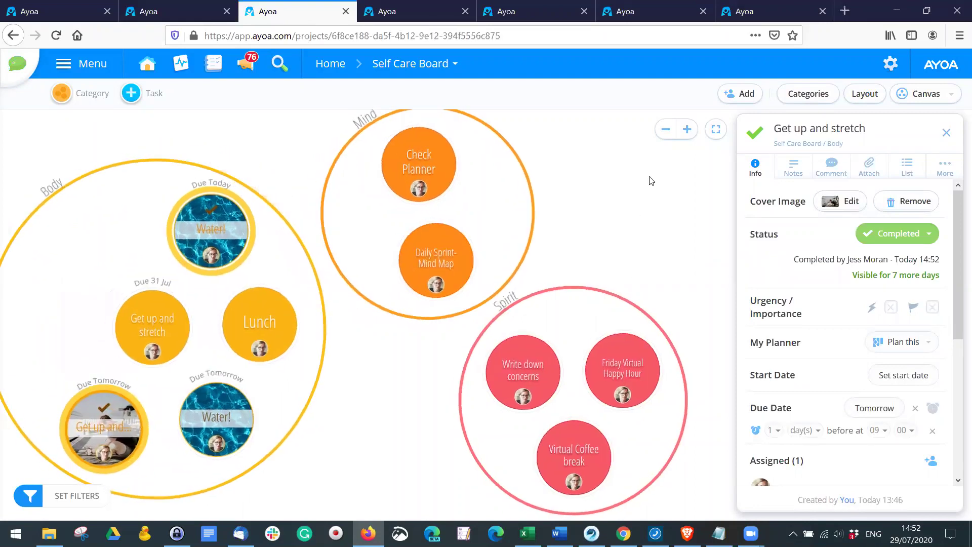
click(633, 191)
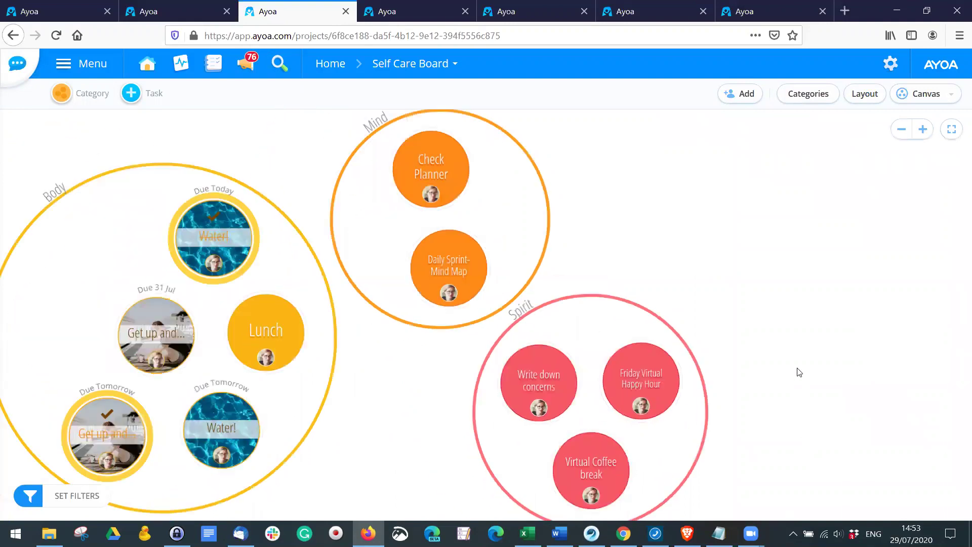
click(641, 354)
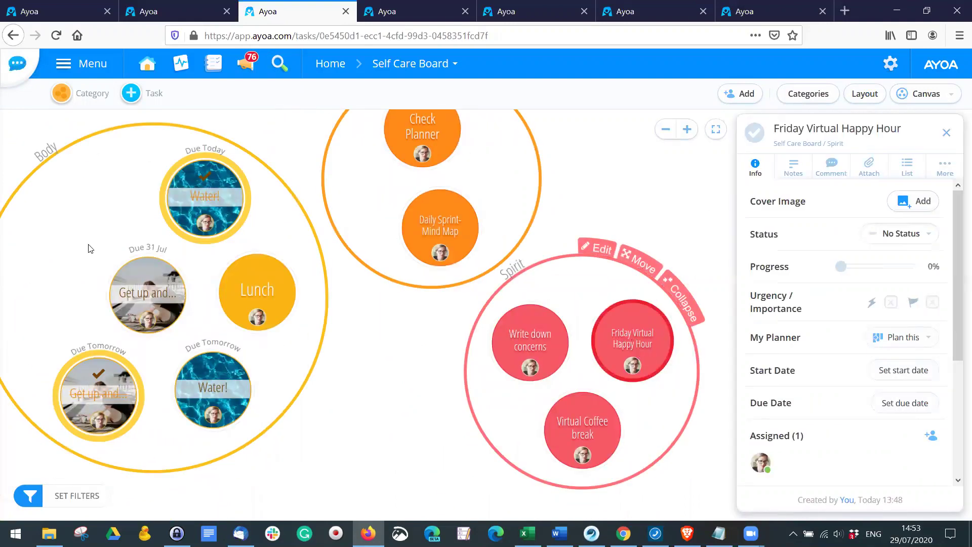
click(35, 236)
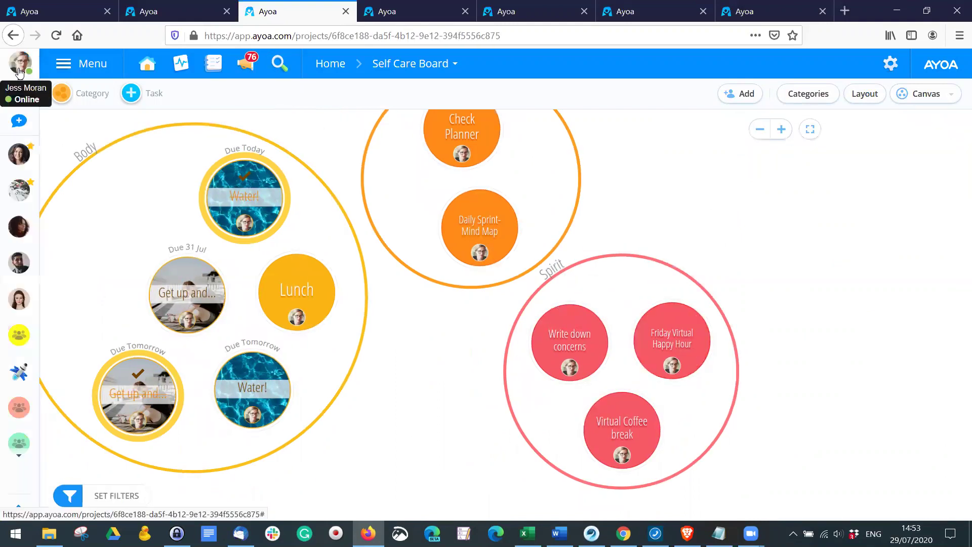
- Start a new chat and add the first three listed contacts as its members
click(19, 122)
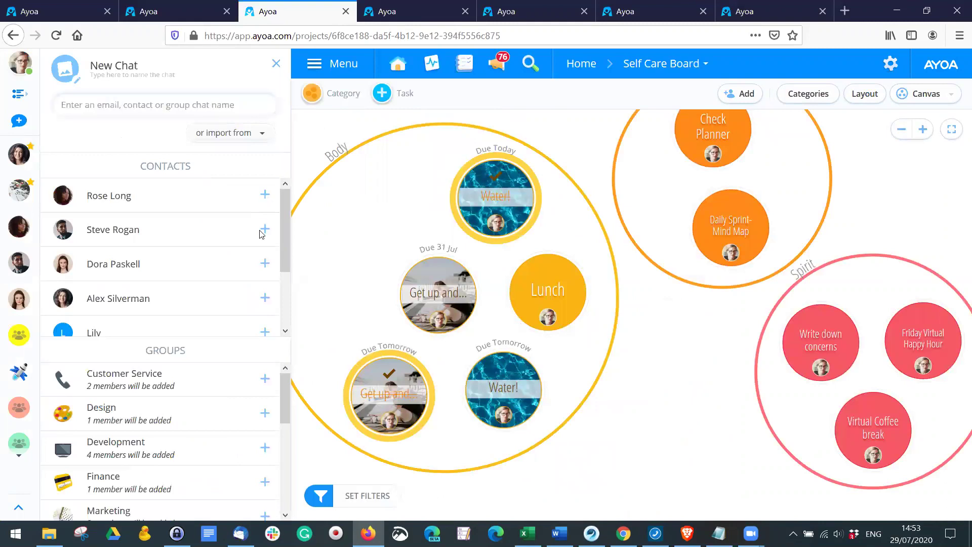
click(264, 382)
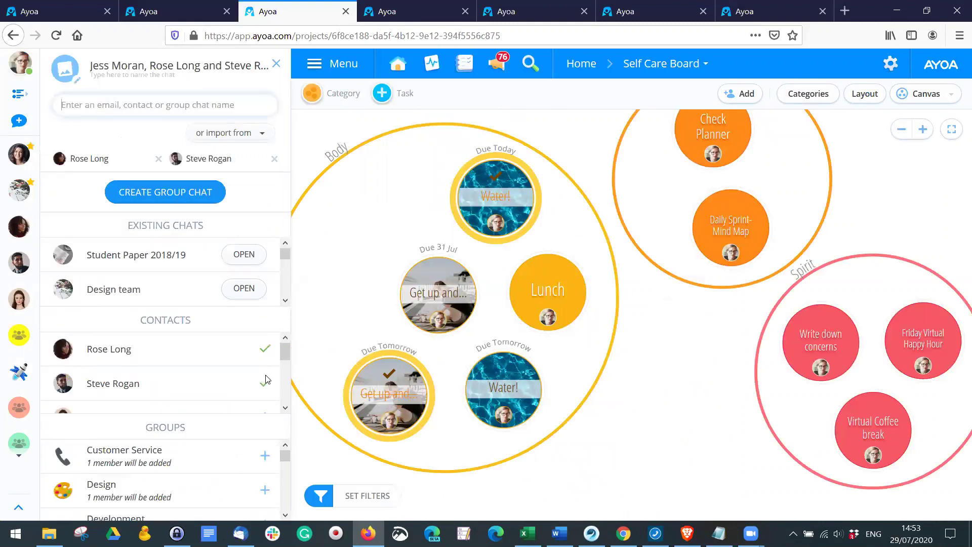
scroll(266, 379, down, 3)
scroll(267, 361, up, 3)
scroll(267, 385, down, 2)
click(265, 350)
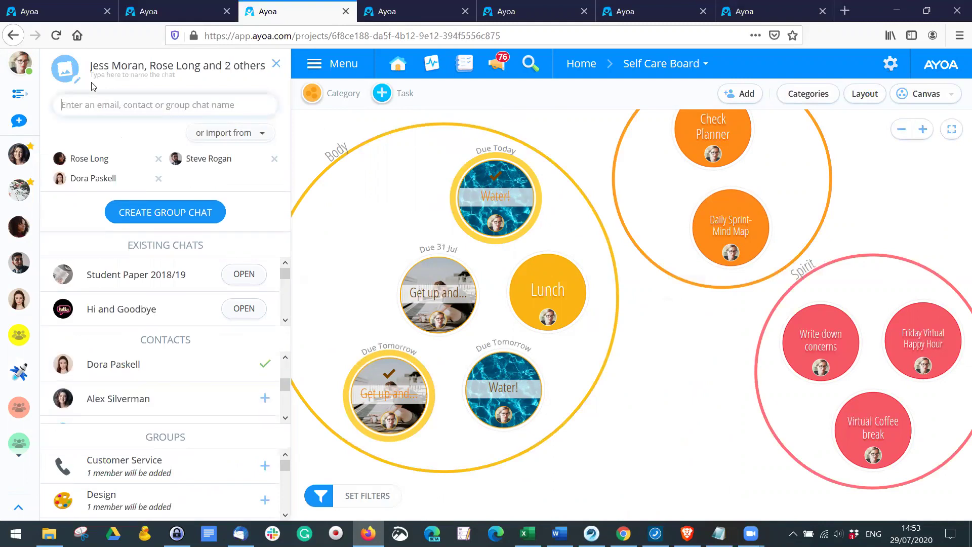
- Create the group chat with "Friday Happy hour!" entered in the contact or group chat field and the clinking beer mugs emoji as its image
text(Friday Happy hour!)
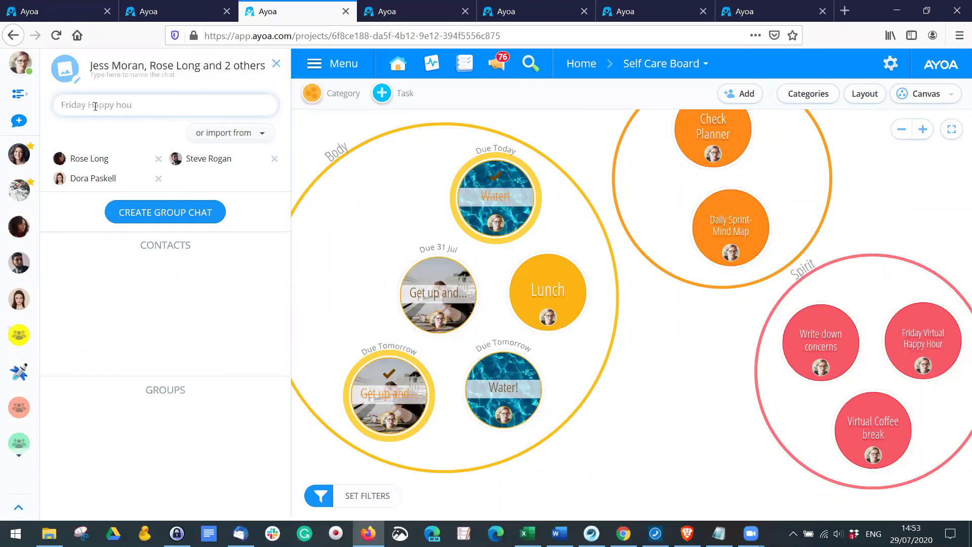
click(64, 77)
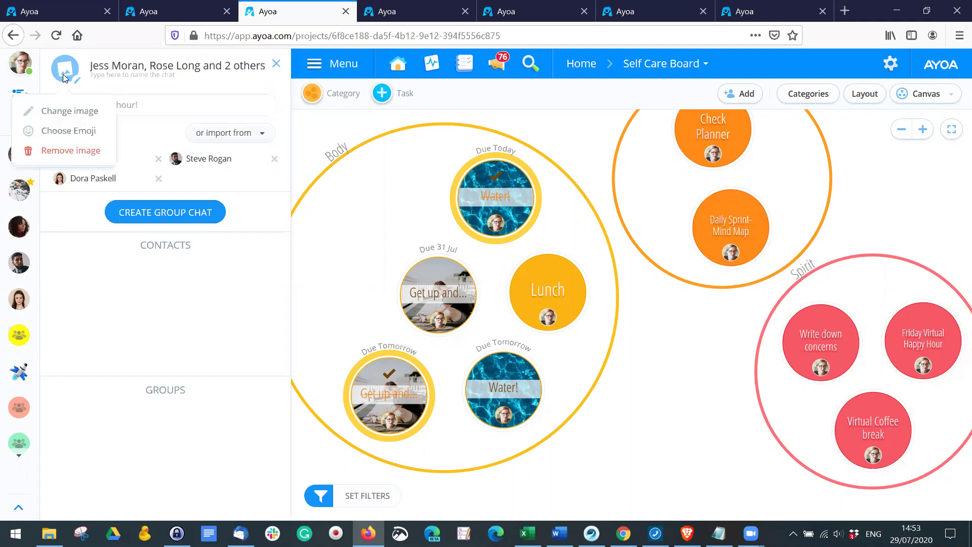
click(65, 130)
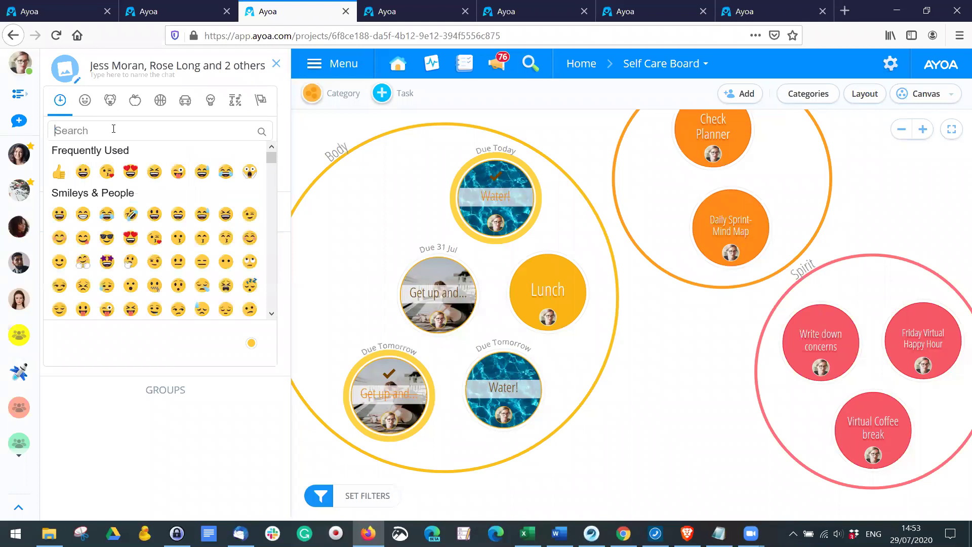
text(beer)
click(91, 175)
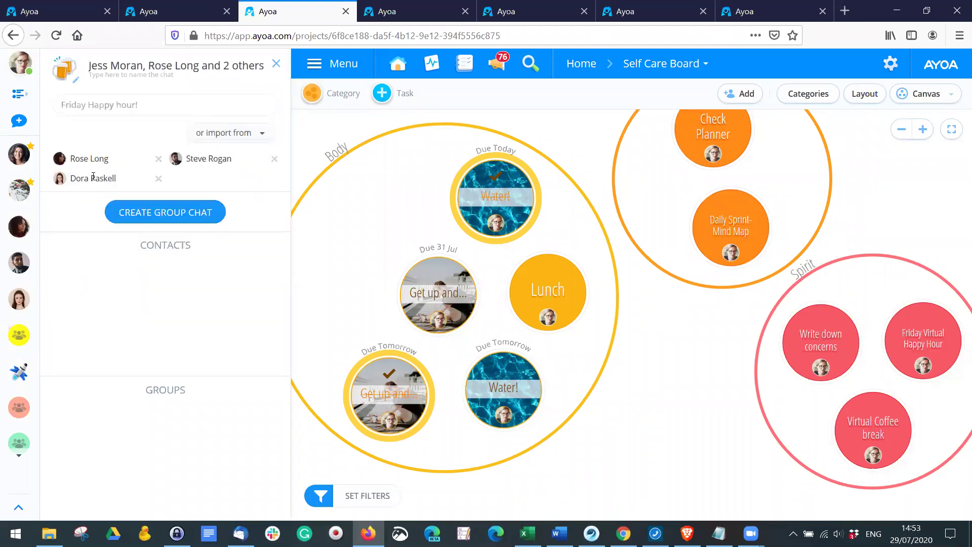
click(181, 217)
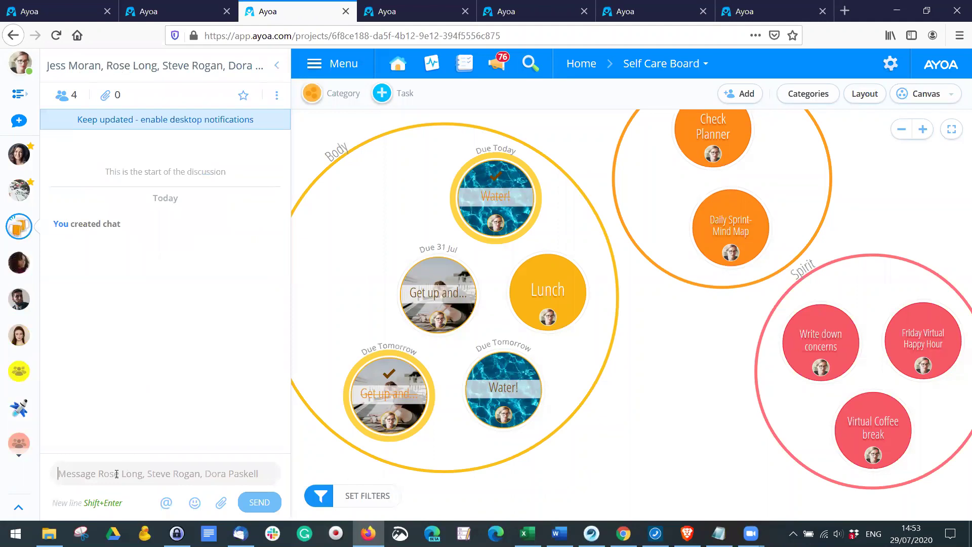
text(@all)
key(Return)
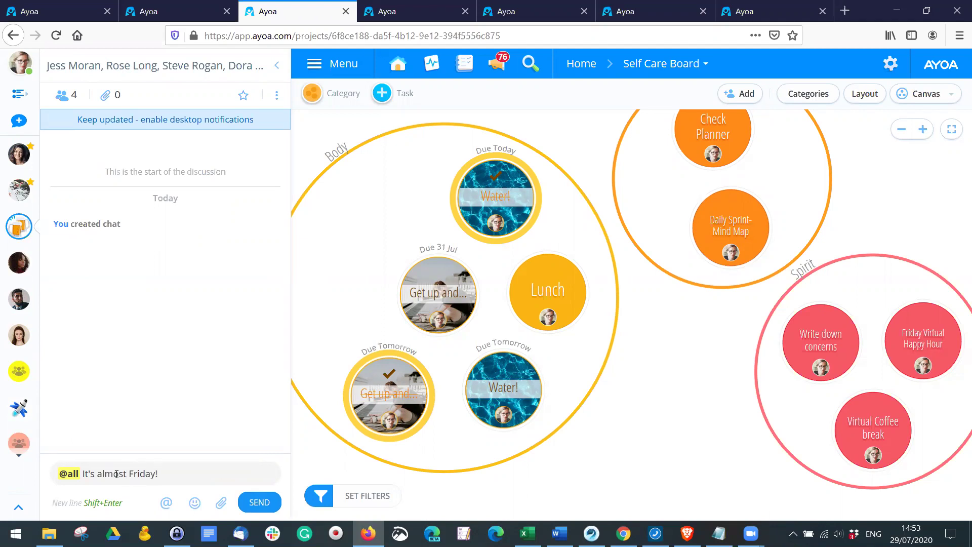
click(265, 495)
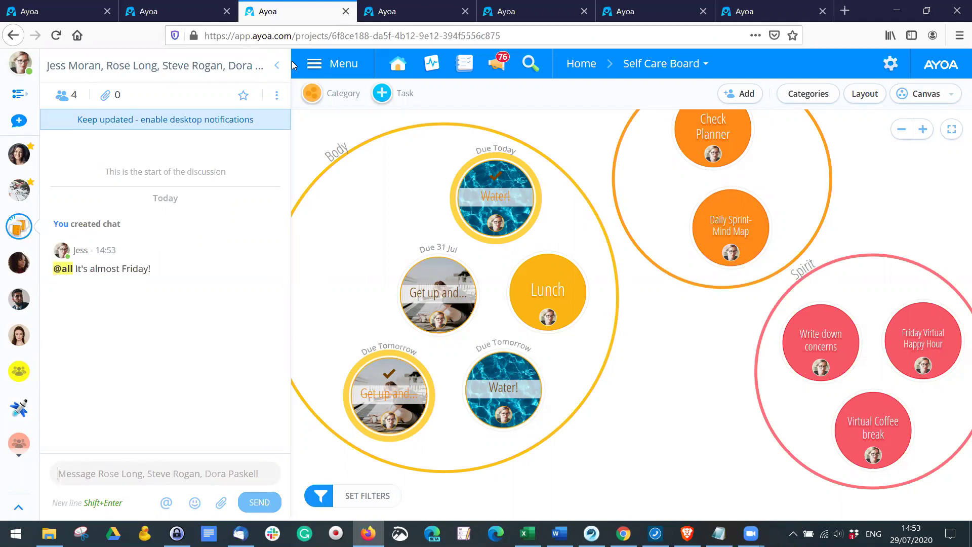
click(276, 65)
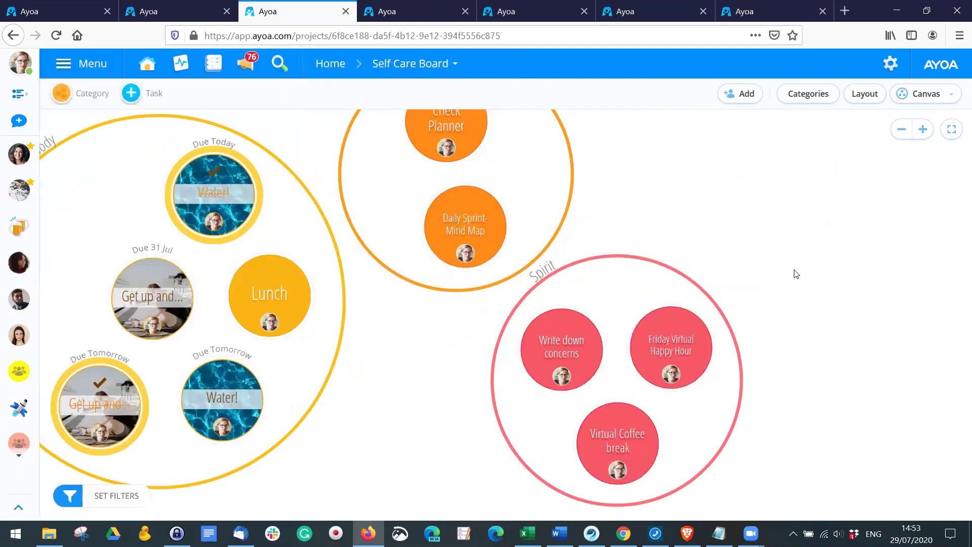
- View the "Write down concerns" task in Spirit, and open the Worry Mind Map with its central topic selected
click(496, 295)
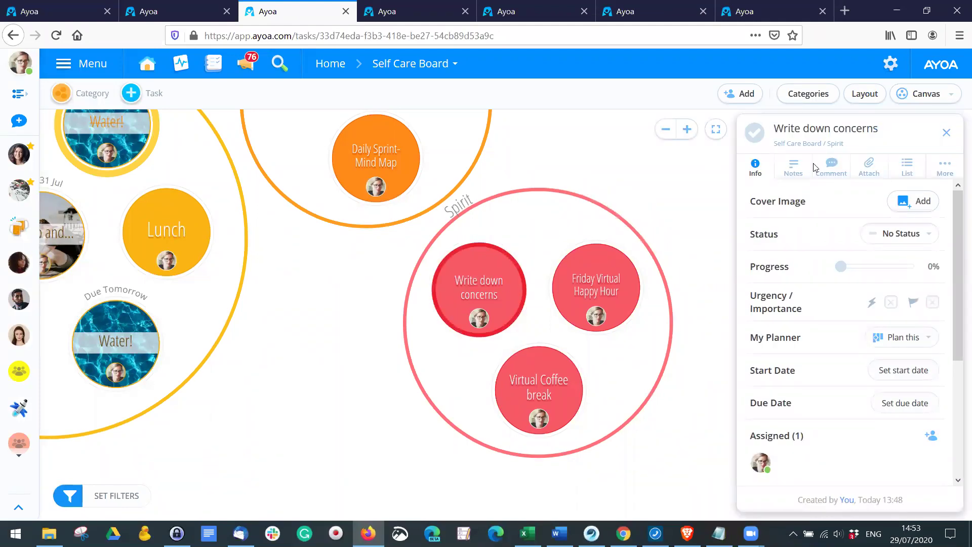
click(427, 8)
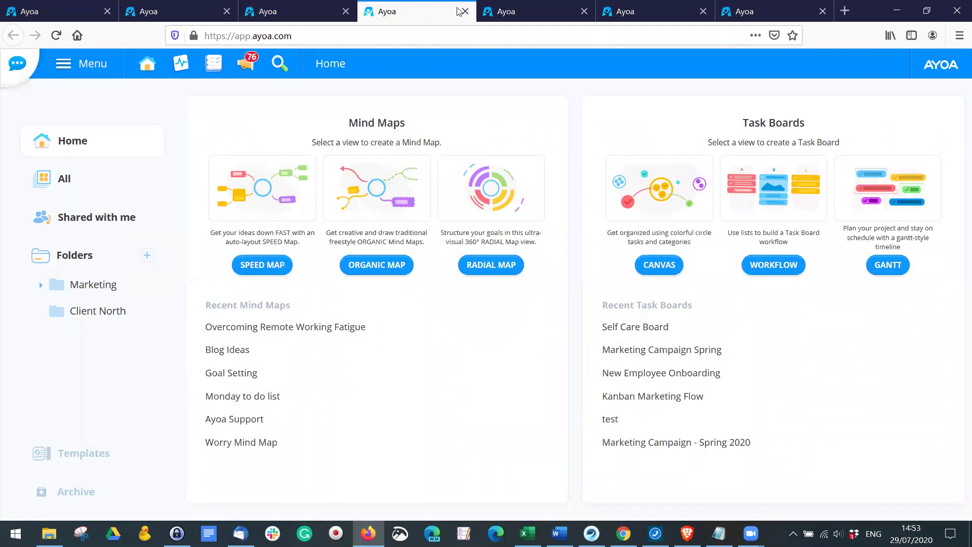
click(545, 7)
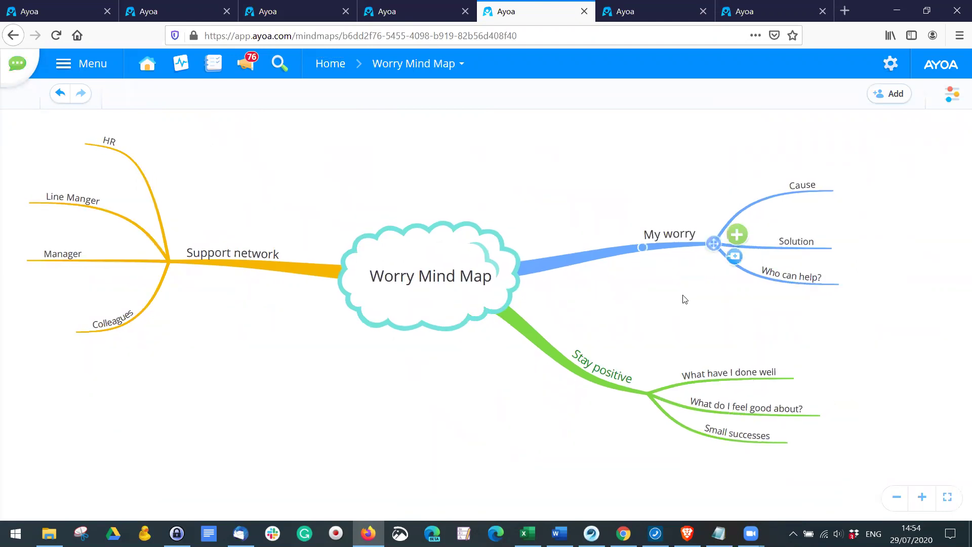
drag(682, 299, 461, 276)
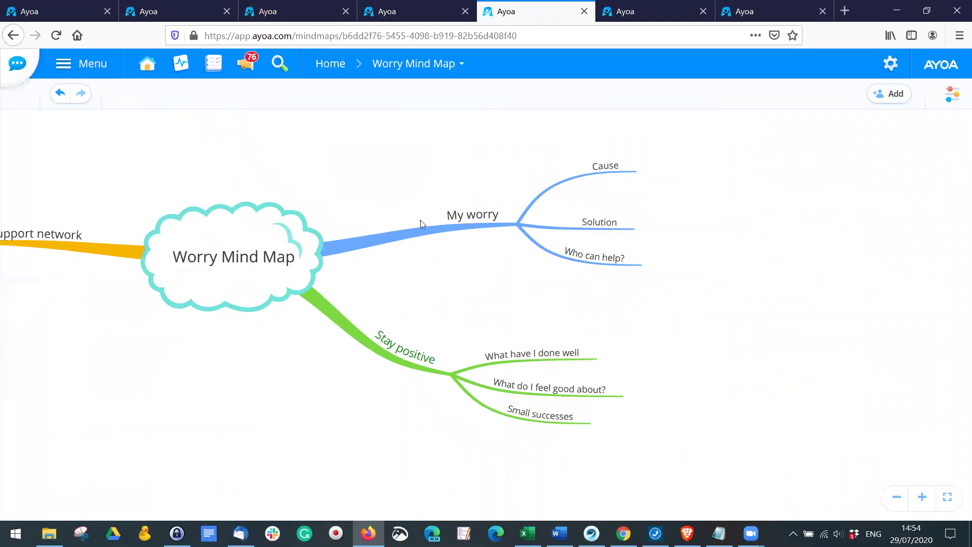
click(354, 275)
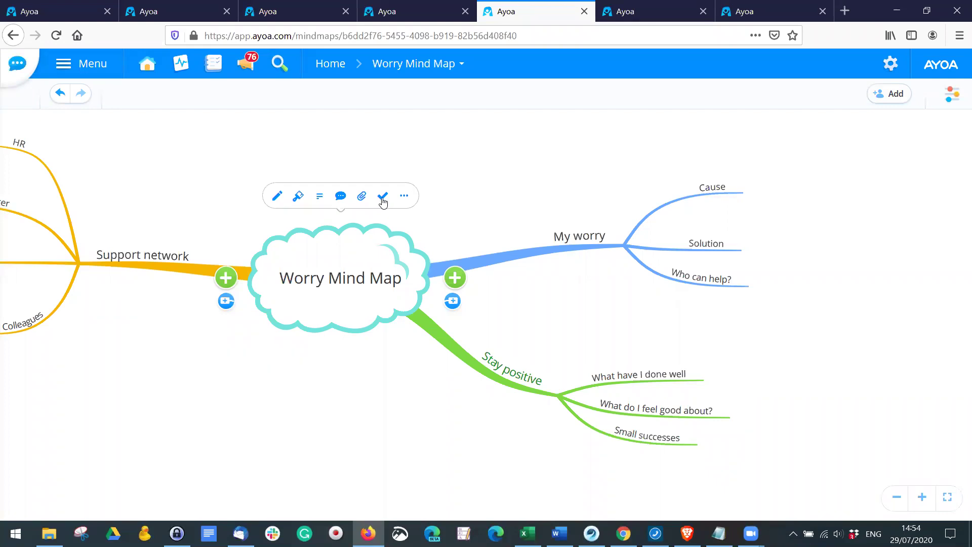
- Search the existing tasks for one to attach to the central topic, shortening the search term from "concern" to "c"
click(383, 198)
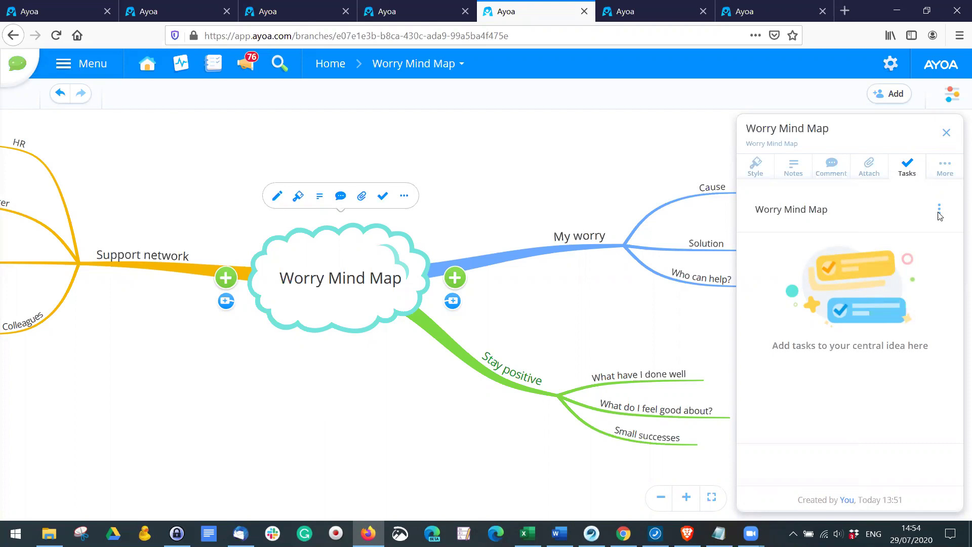
click(940, 210)
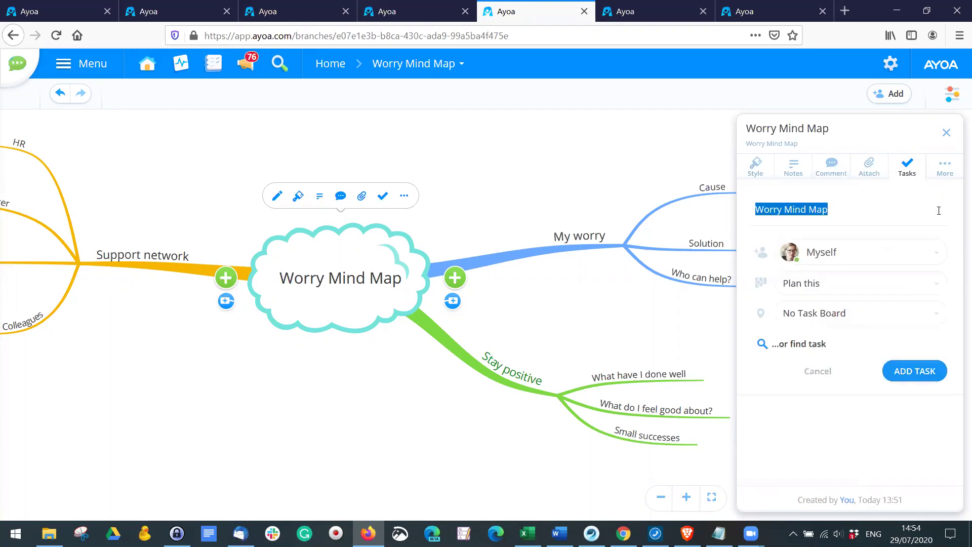
click(801, 346)
text(concern)
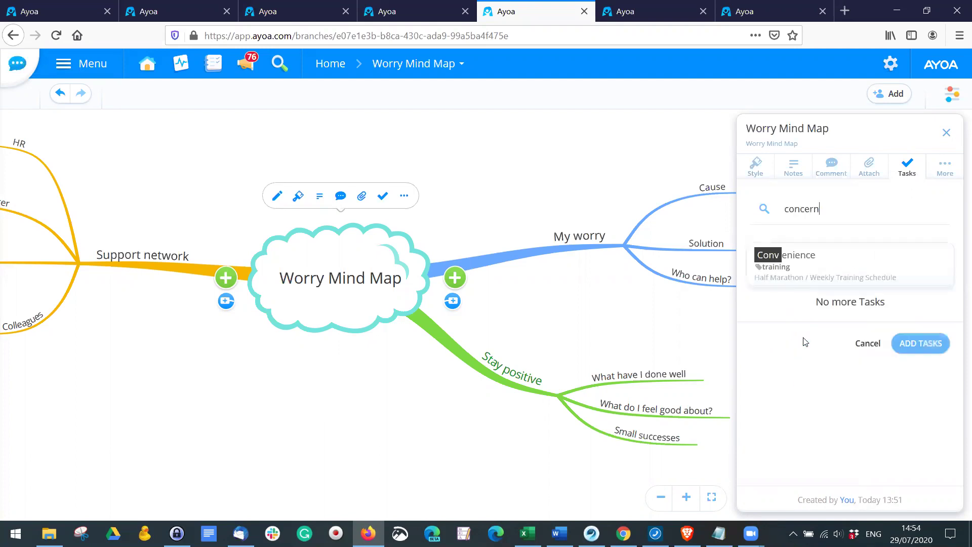
key(BackSpace)
key(BackSpace)
key(BackSpace)
key(BackSpace)
key(BackSpace)
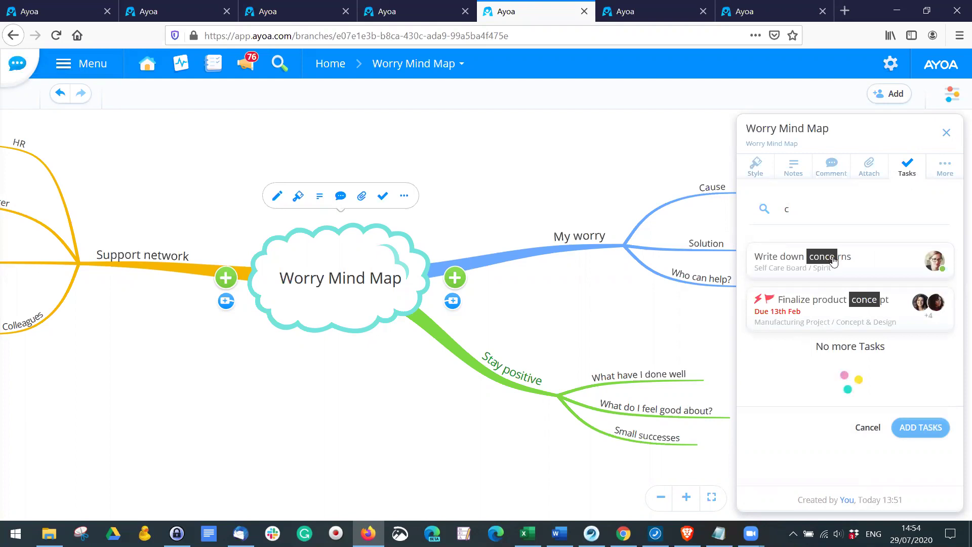
- Attach the existing "Write down concerns" task to the Worry Mind Map's central topic and close the topic's details
click(834, 259)
drag(917, 432, 861, 506)
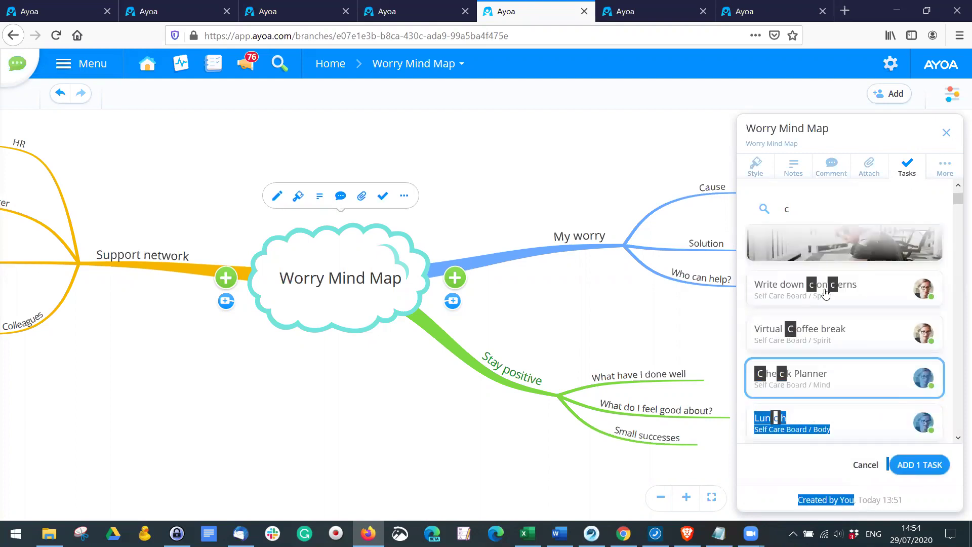
click(912, 385)
click(817, 379)
click(938, 466)
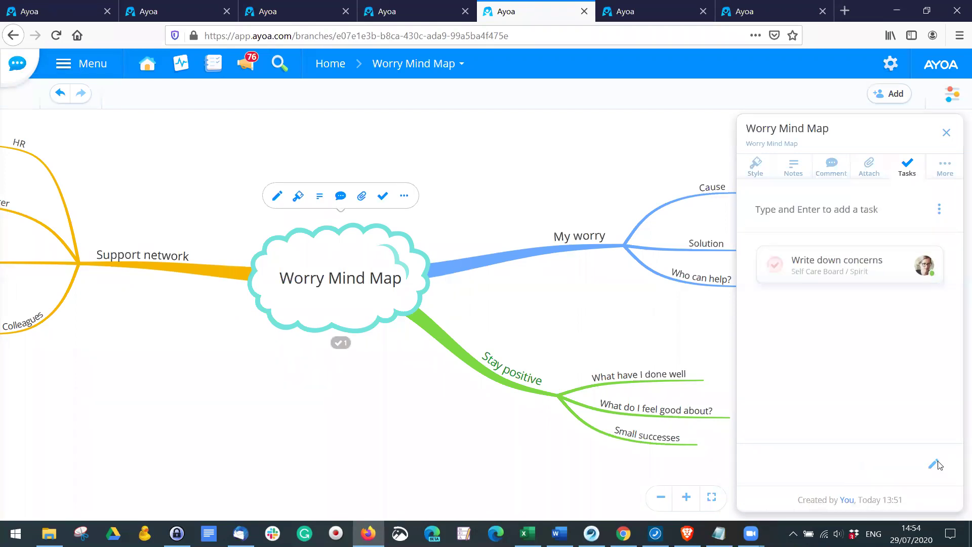
click(386, 363)
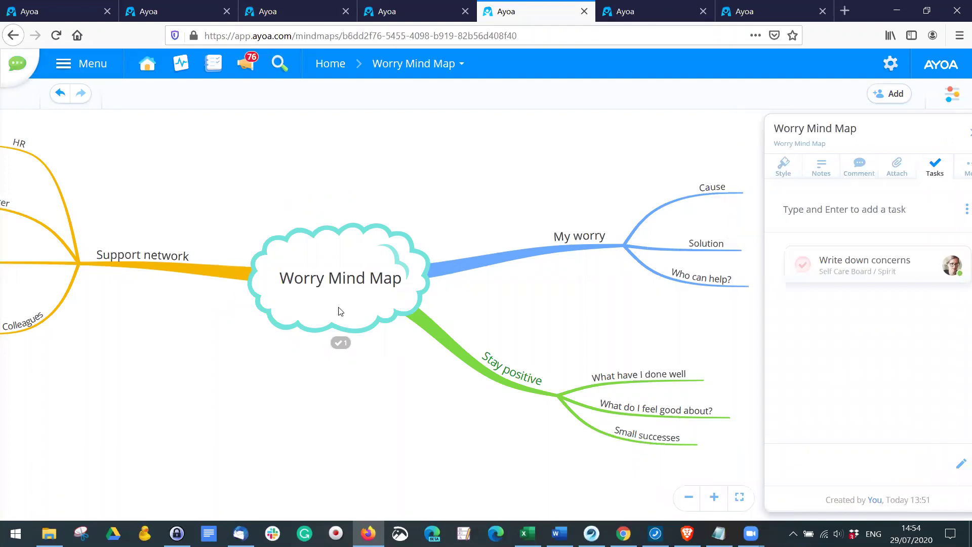
- View the "Write down concerns" task's location on the Self Care Board and follow its link to the Worry Mind Map
click(404, 3)
click(282, 13)
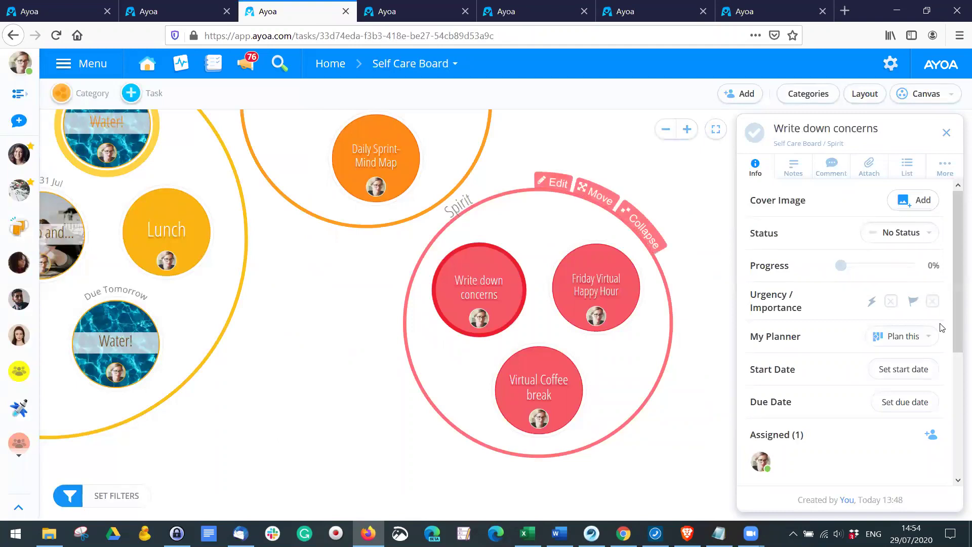
scroll(814, 362, down, 4)
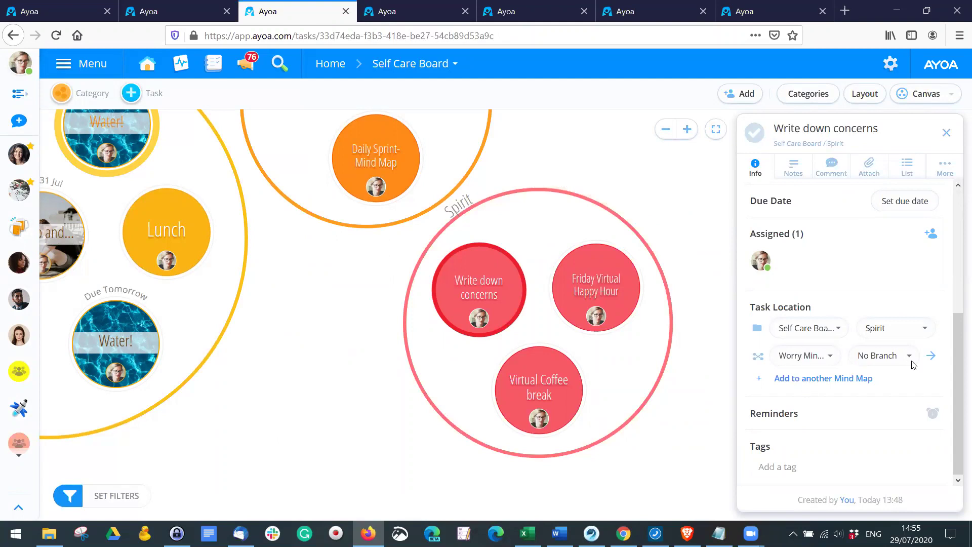
click(931, 356)
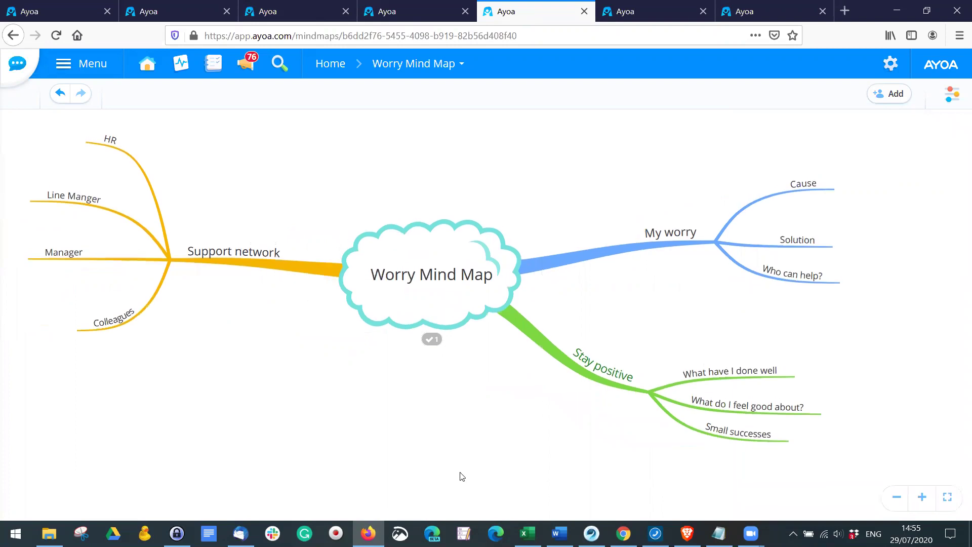
- Add a child branch named "contact details" to the Colleagues branch under Support network
drag(510, 329, 401, 343)
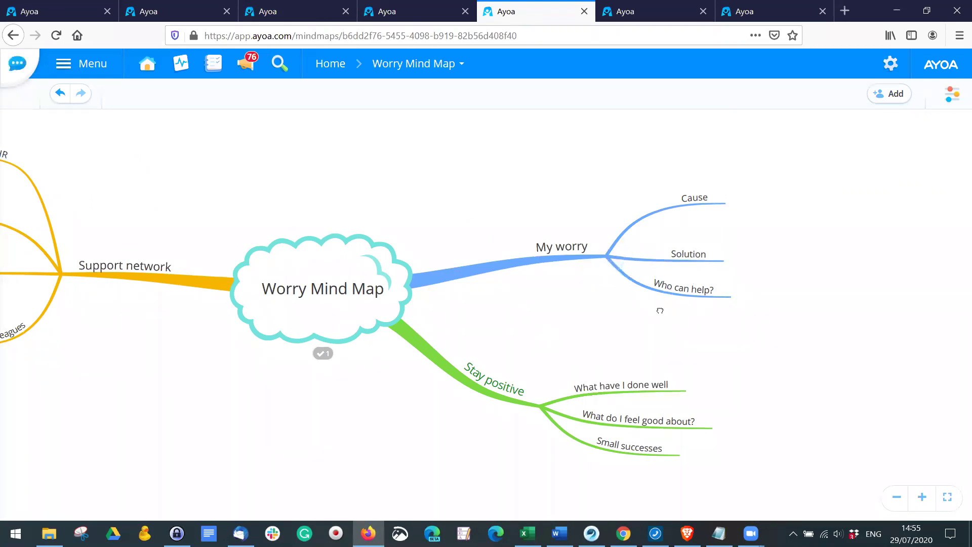
drag(660, 310, 753, 276)
drag(239, 395, 297, 395)
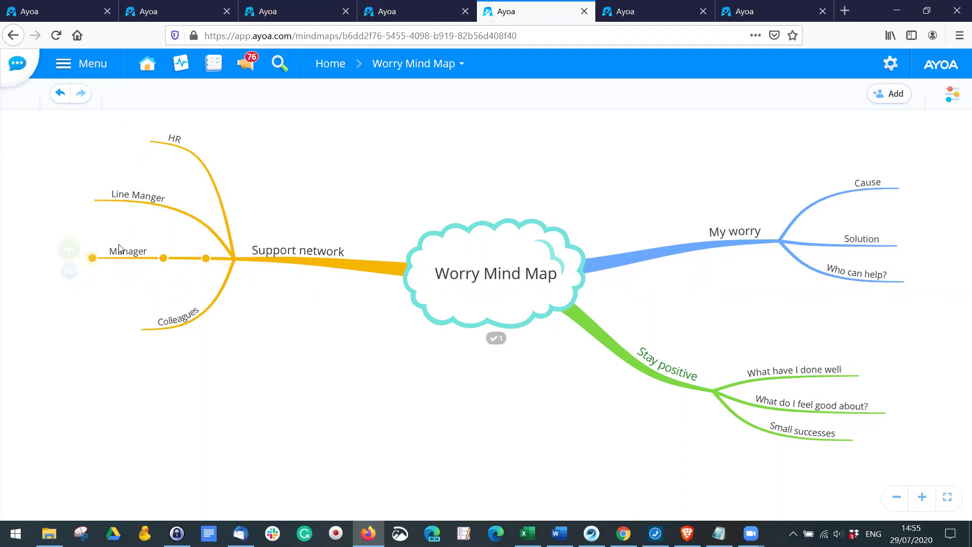
scroll(258, 342, left, 3)
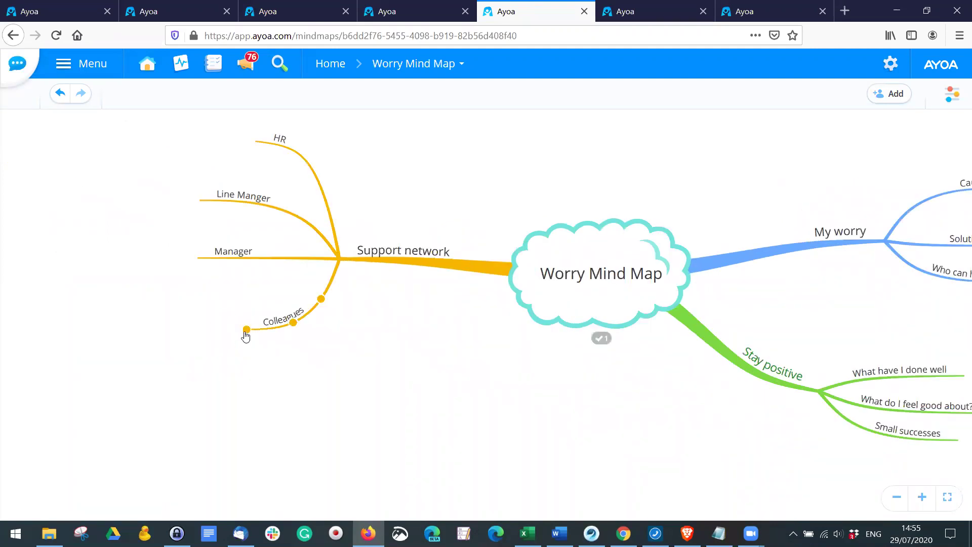
drag(222, 322, 160, 324)
text(contact)
key(BackSpace)
key(BackSpace)
text(act details)
key(Return)
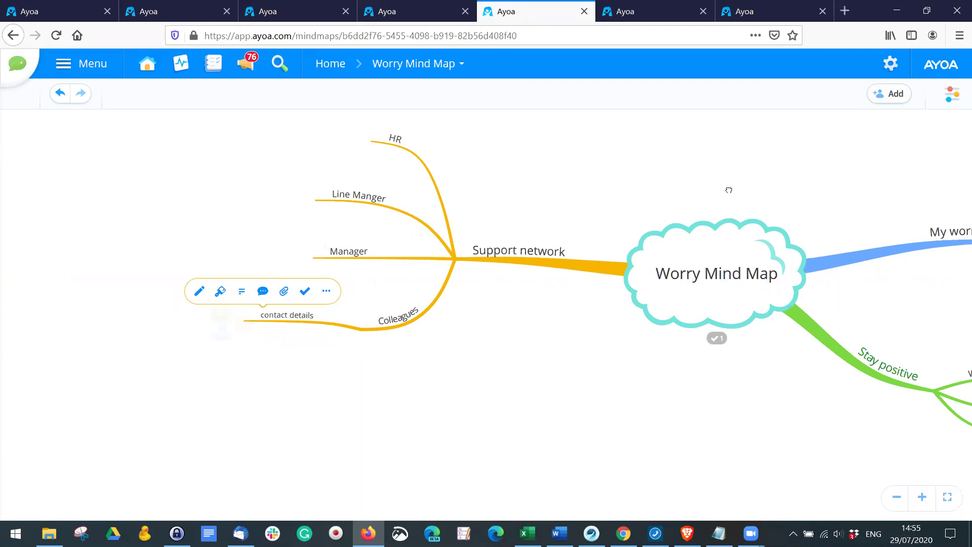
- Add a main branch named "Workload overwhelming" to the central topic, between My worry and Stay positive
drag(729, 190, 255, 206)
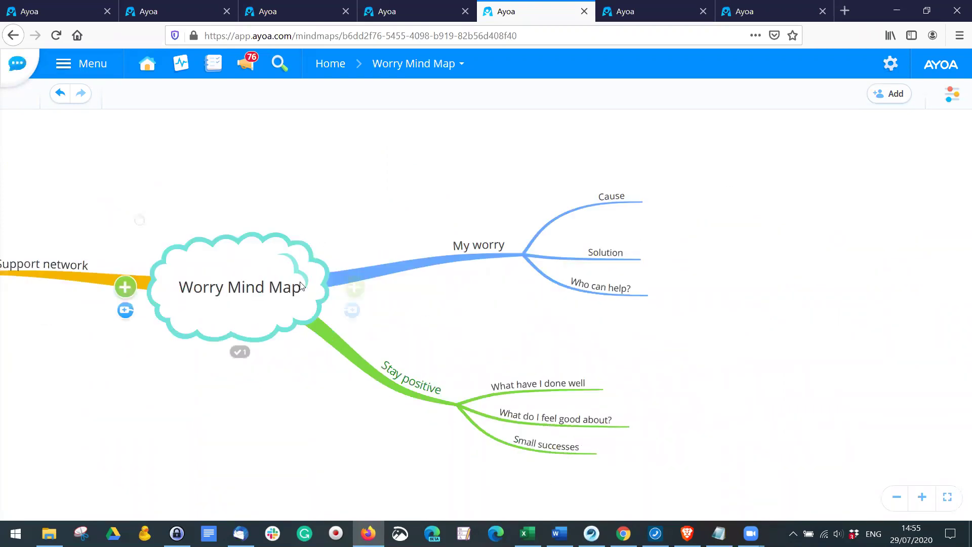
drag(355, 288, 559, 322)
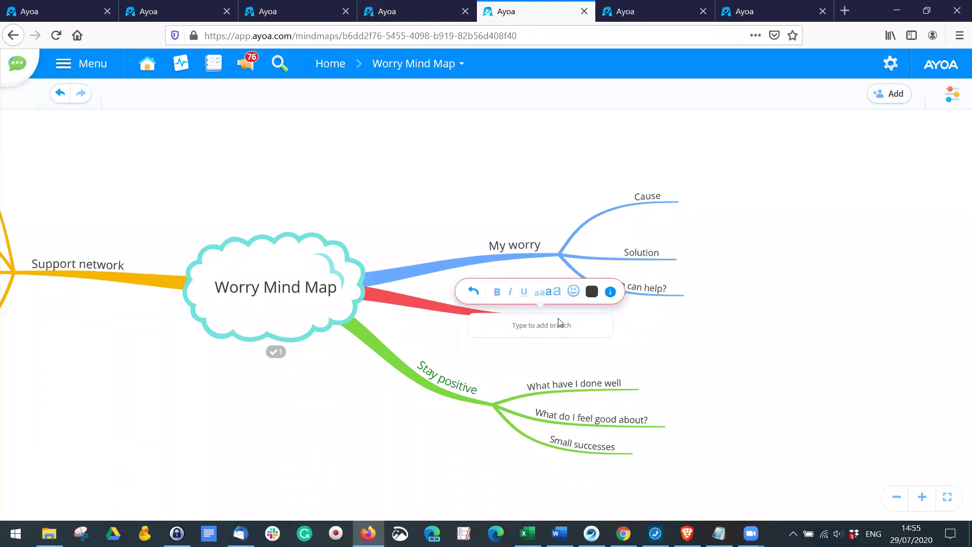
text(Workload overwhelming)
key(Return)
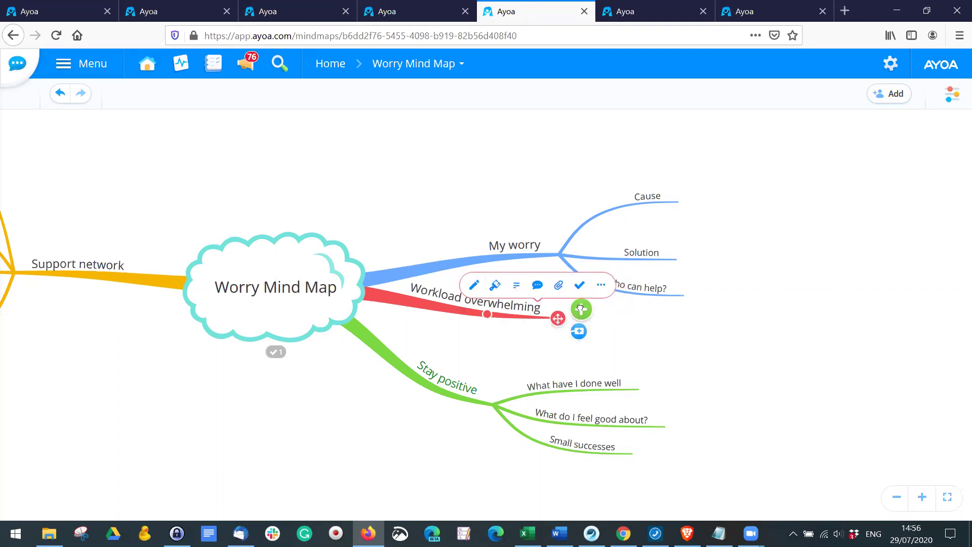
- Add the child branch "Not saying no when I have too much on" to Workload overwhelming
click(581, 309)
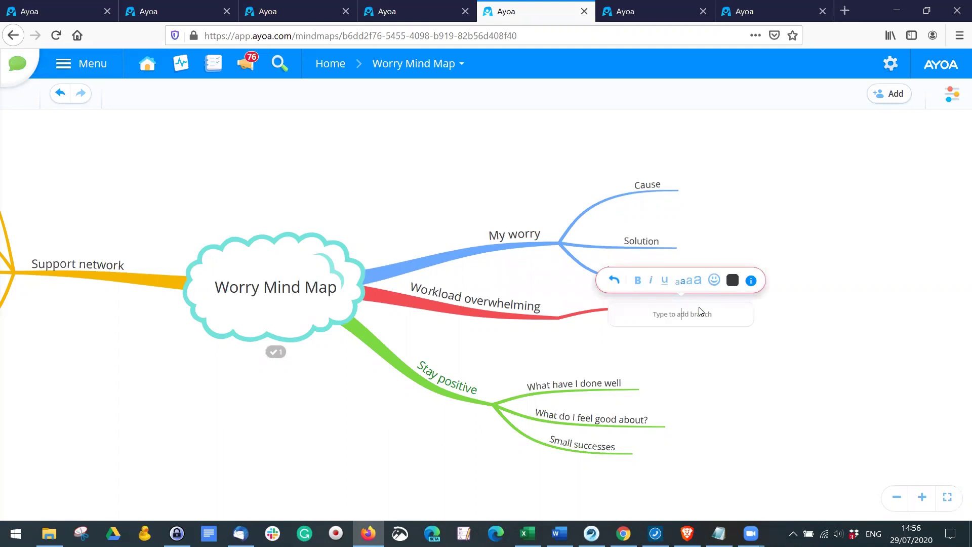
text(Not say)
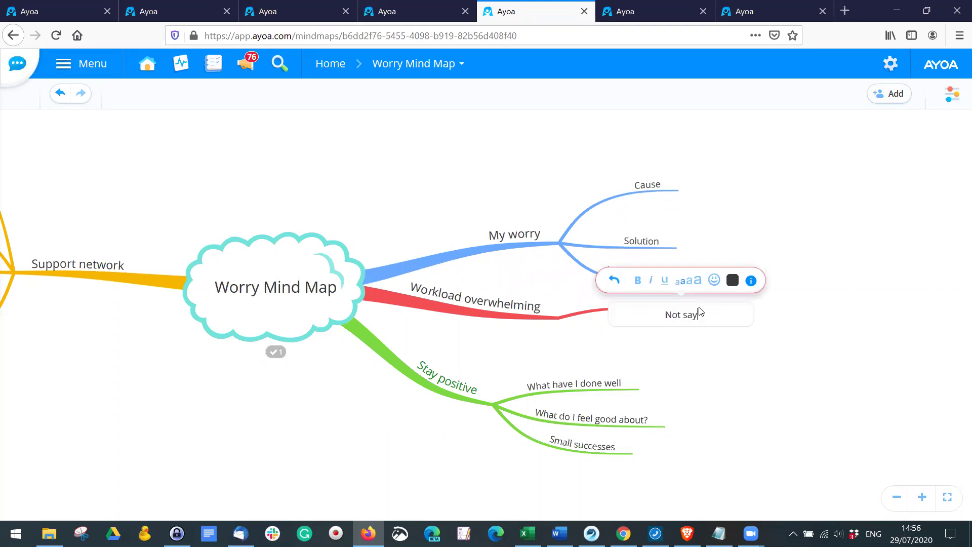
text(ing no when I ha)
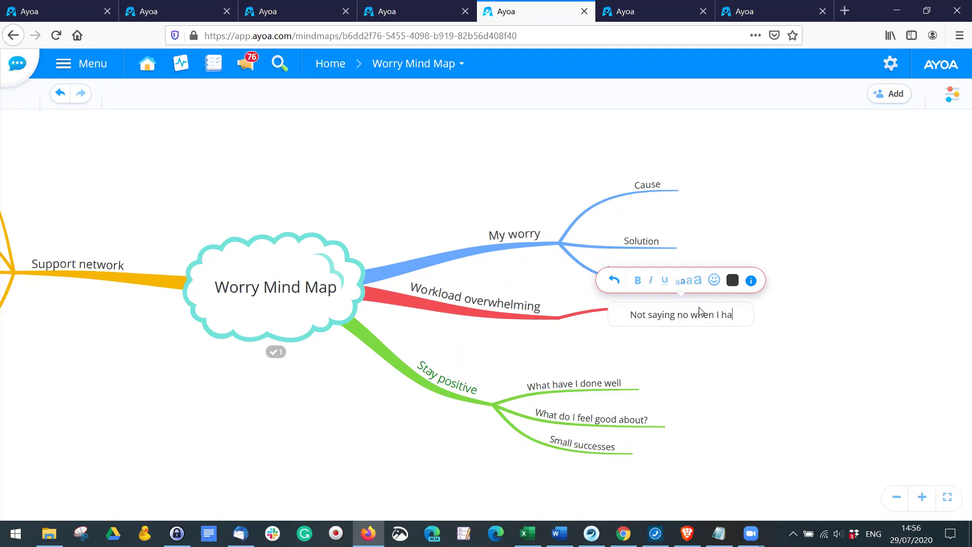
text(ve too much on)
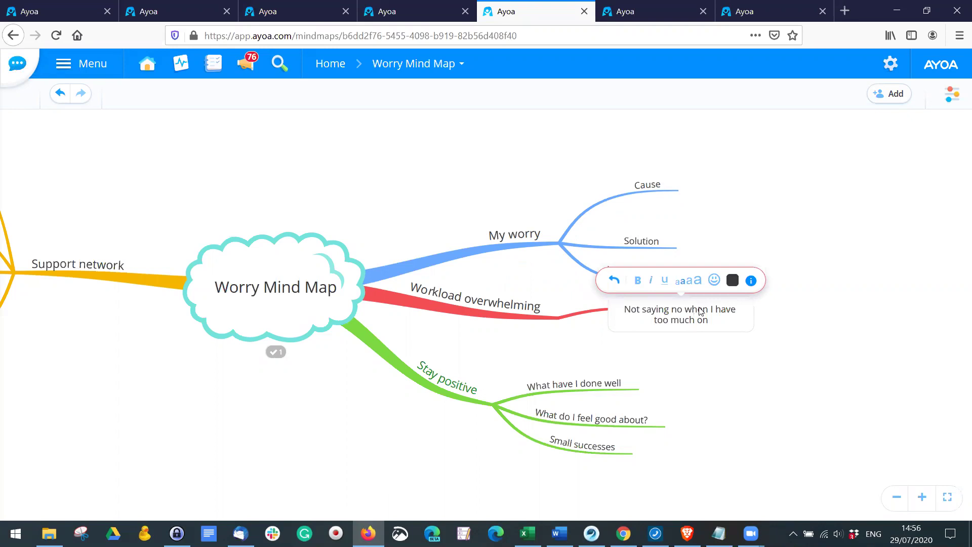
key(Return)
- Add two more child branches, "delegate" and "manager", to Workload overwhelming
mouse_move(582, 313)
mouse_down()
mouse_move(613, 364)
mouse_move(696, 337)
mouse_up()
text(delegate)
key(Return)
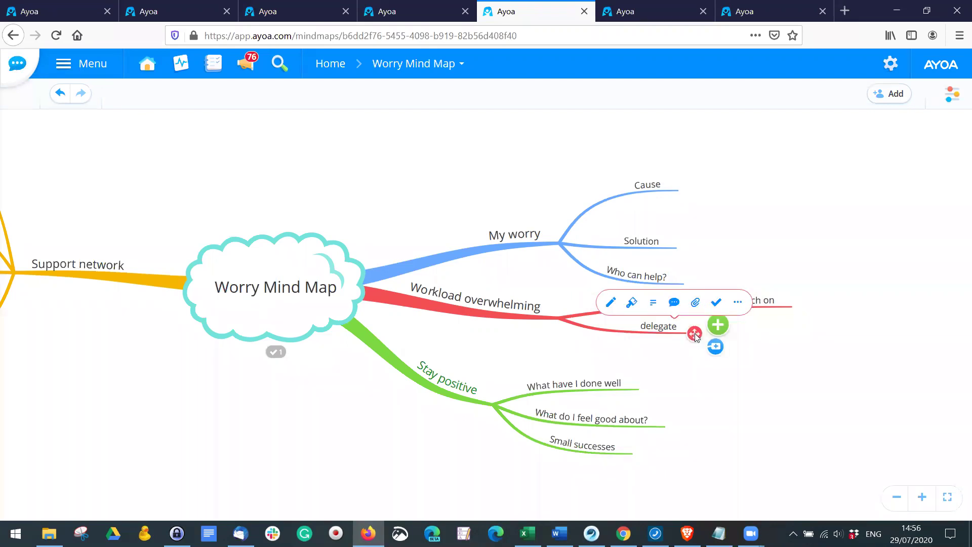
drag(579, 307, 737, 361)
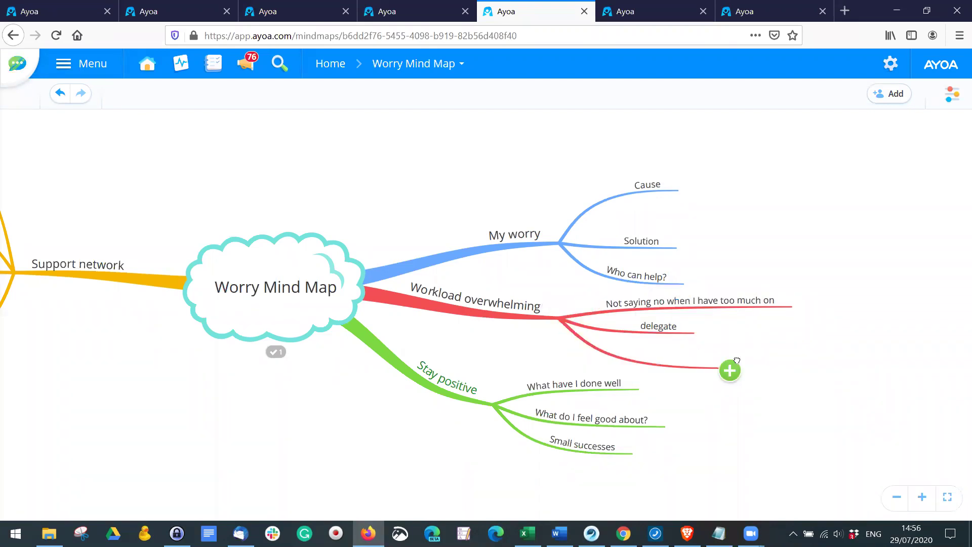
text(manager)
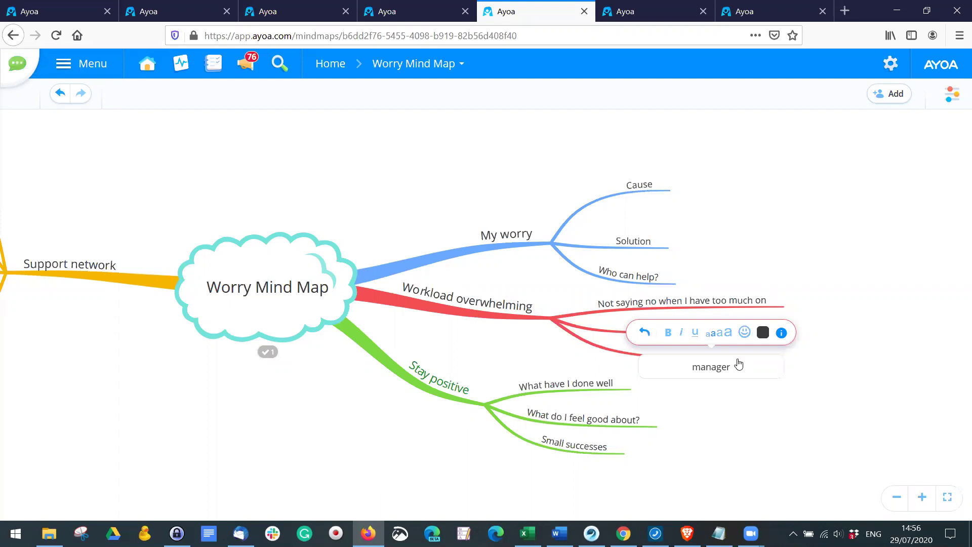
key(Return)
click(775, 241)
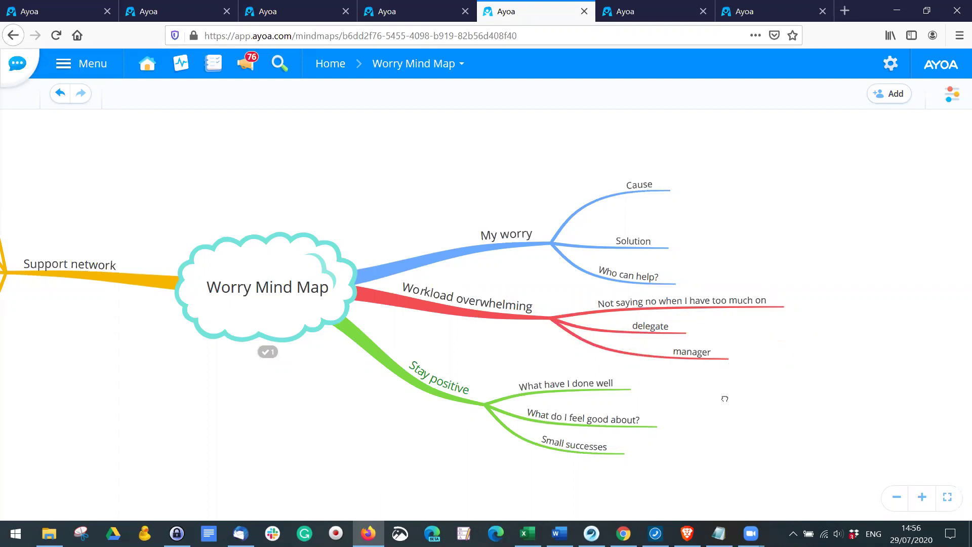
mouse_move(446, 314)
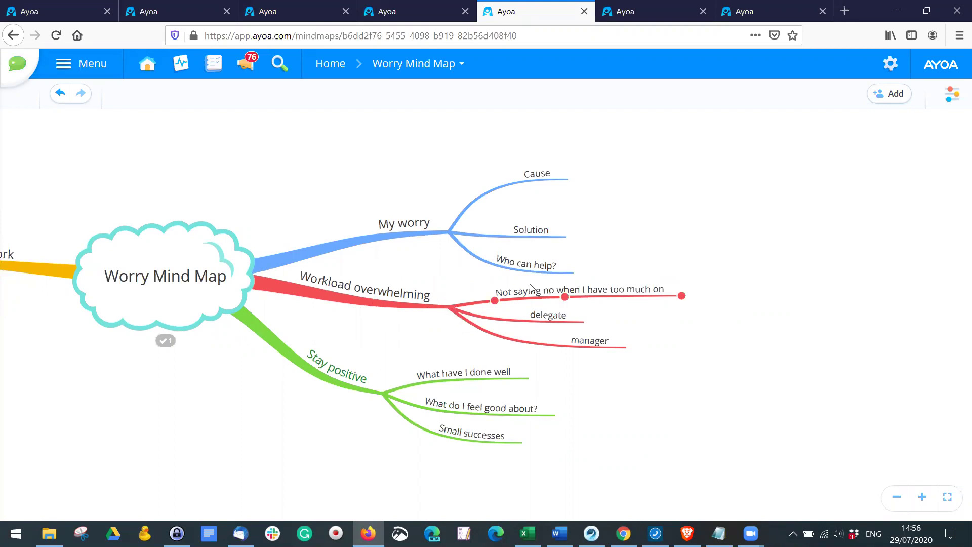
mouse_move(557, 273)
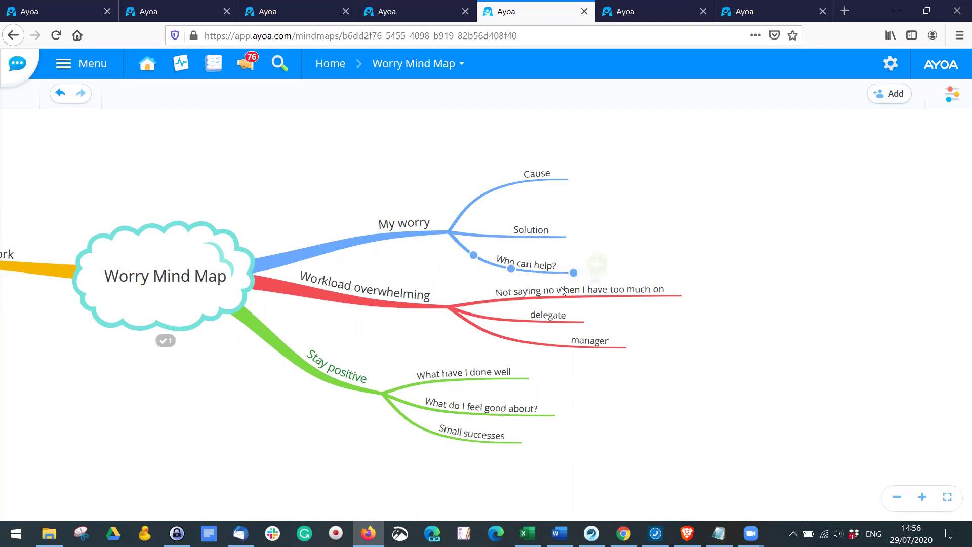
mouse_move(559, 324)
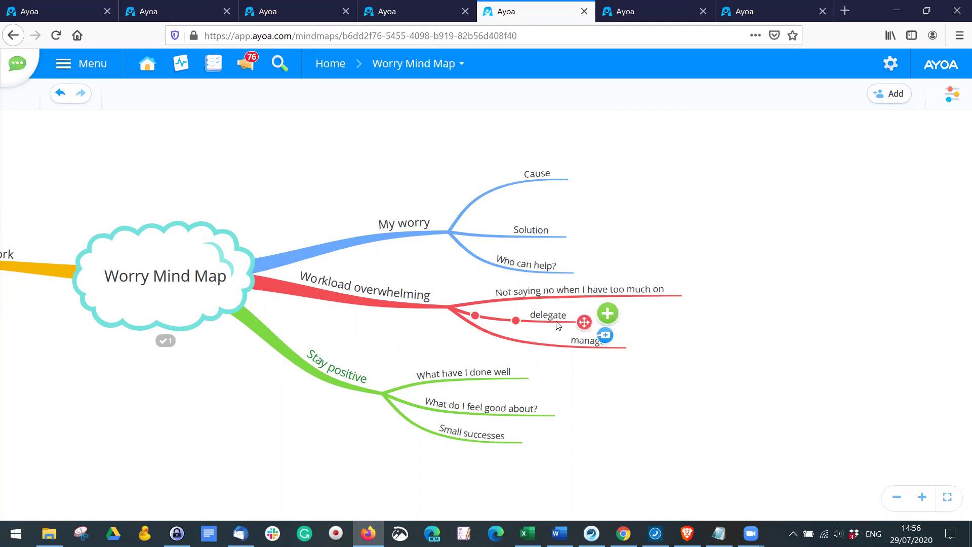
mouse_move(609, 292)
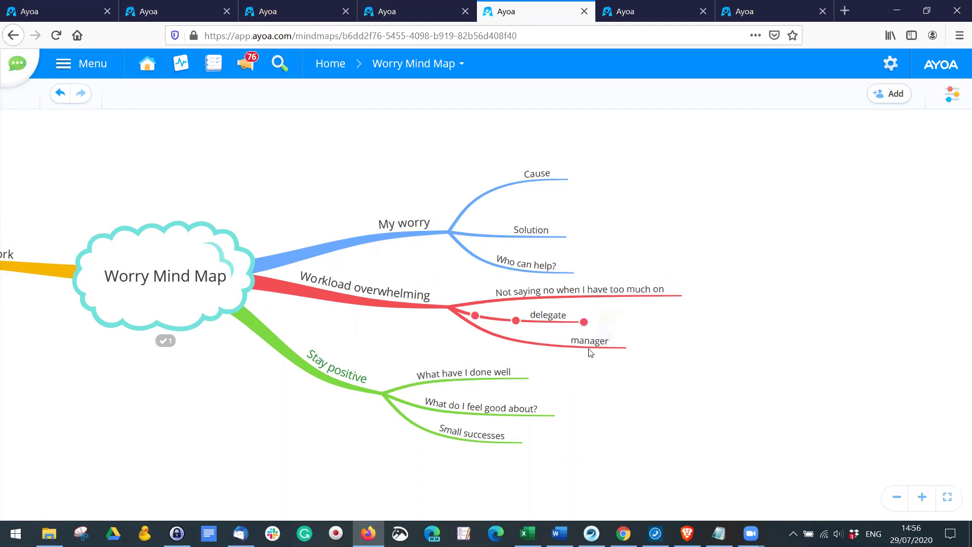
mouse_move(587, 358)
drag(590, 353, 663, 322)
click(543, 317)
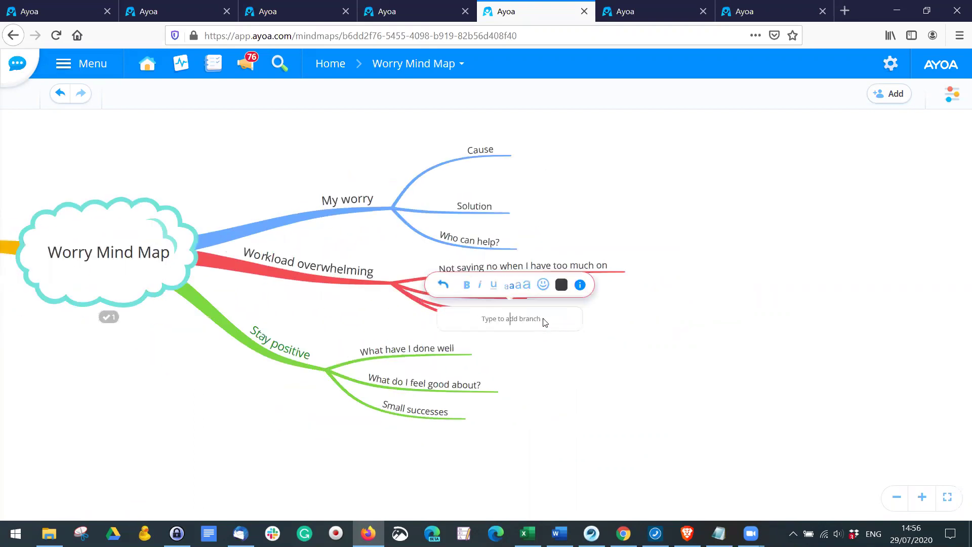
click(652, 358)
click(484, 247)
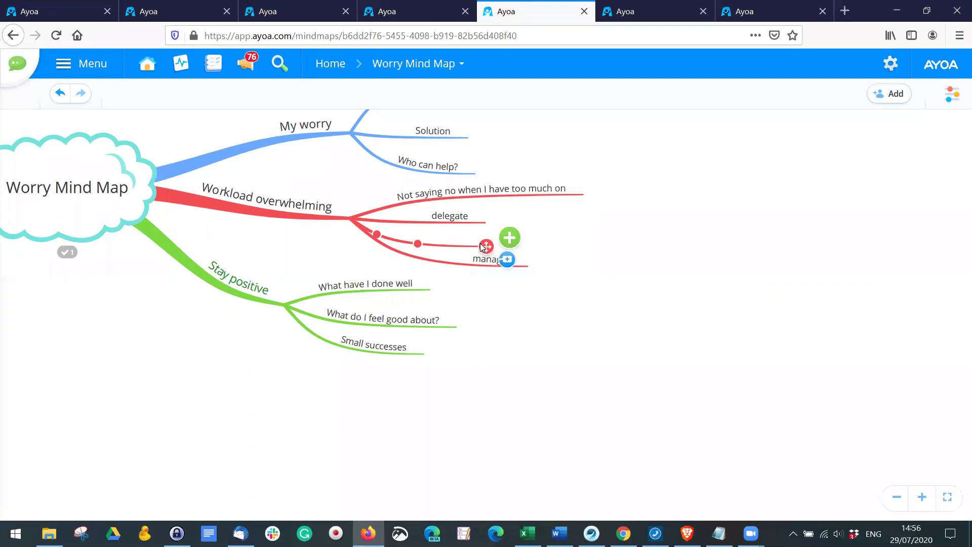
key(Delete)
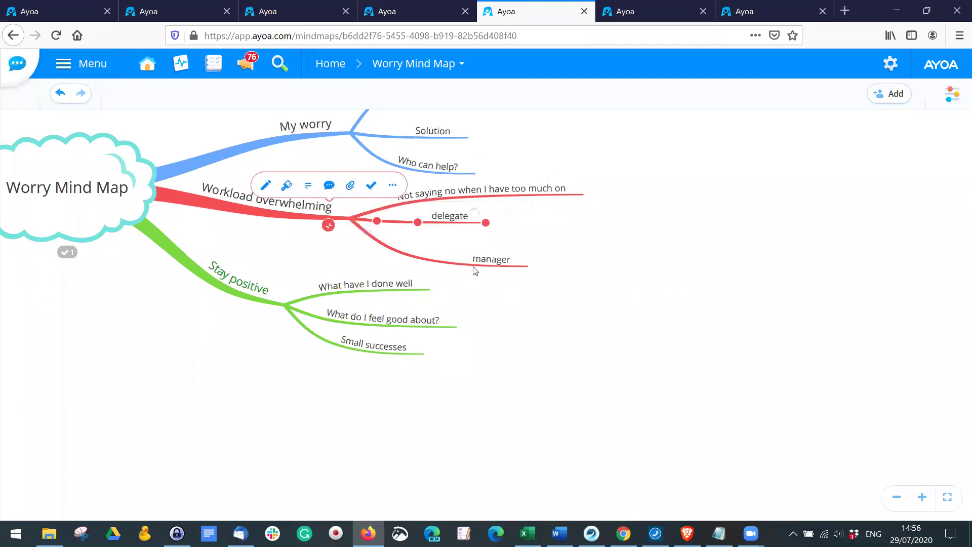
- Add the task "speak to manager regarding workload" to the manager branch under Workload overwhelming, and view the new task's details
click(507, 271)
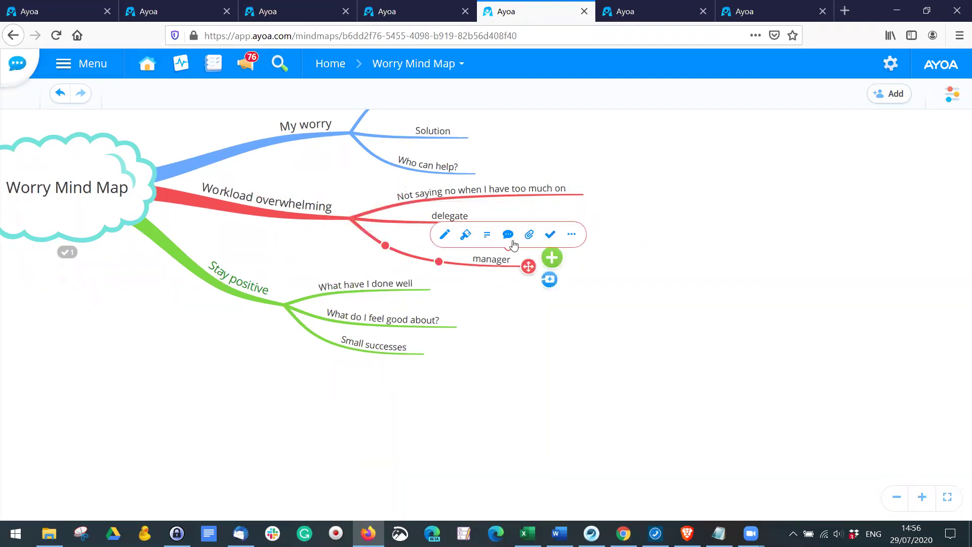
click(550, 237)
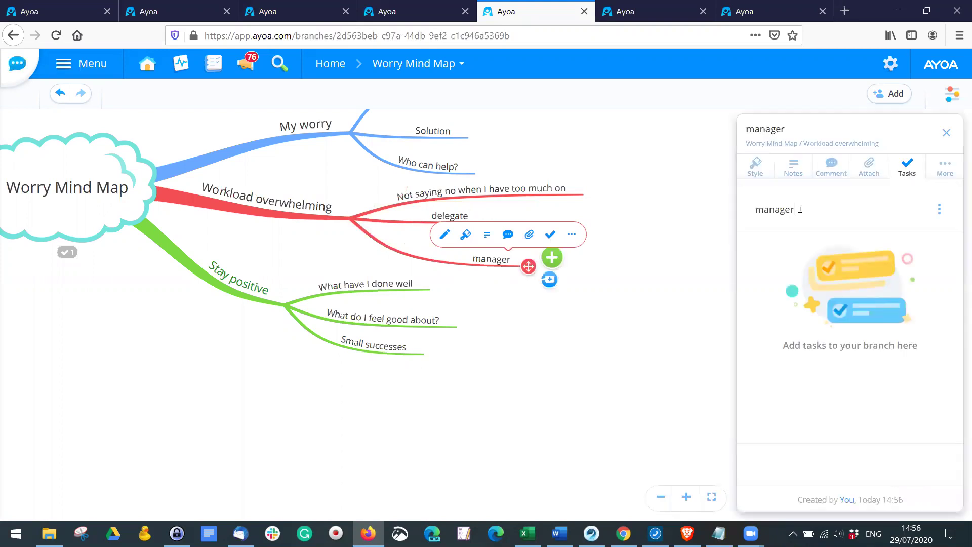
drag(799, 208, 732, 205)
text(speak to manager rega)
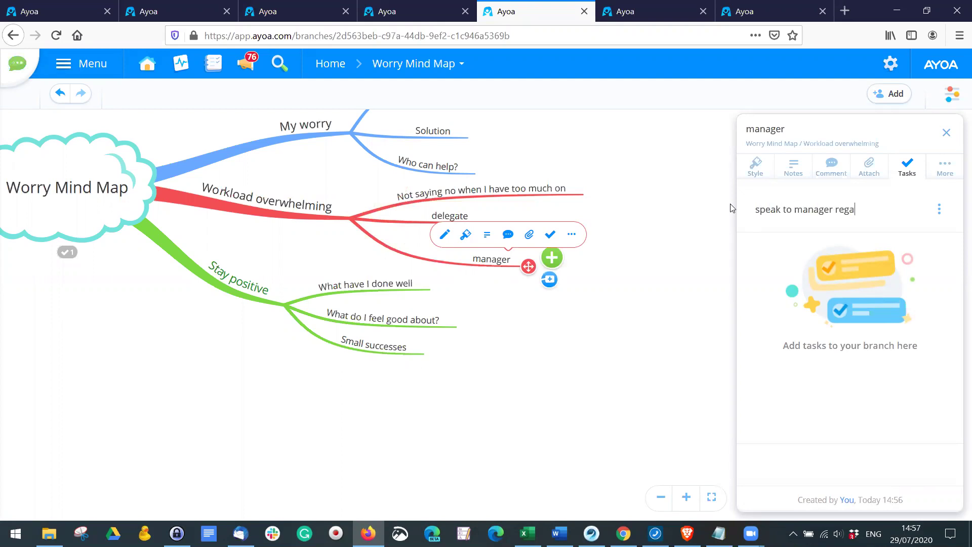
text(rding workload)
key(Return)
click(809, 270)
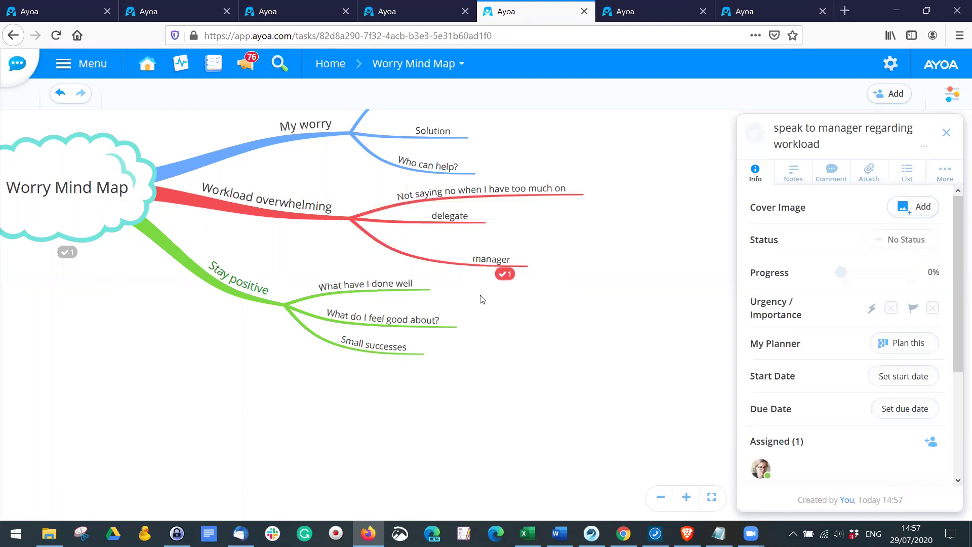
mouse_move(181, 195)
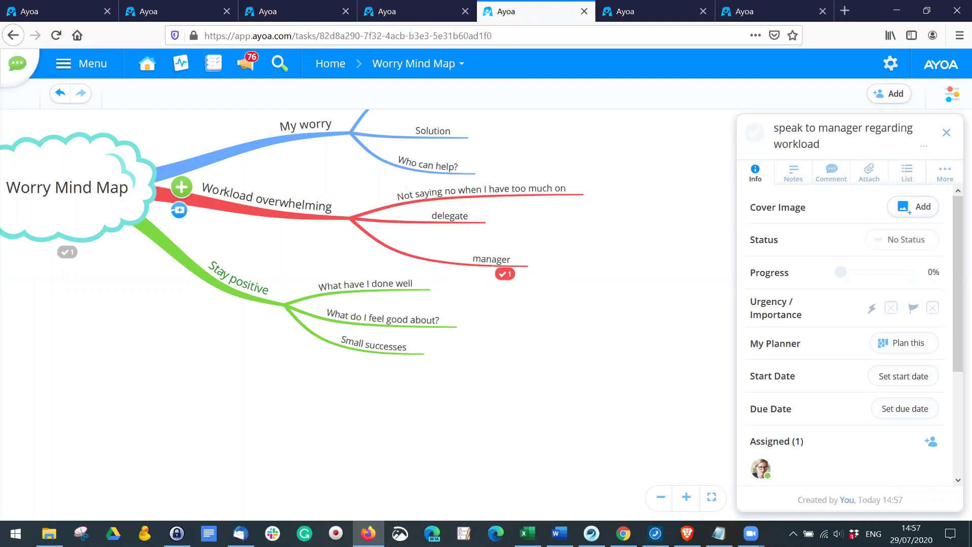
click(505, 396)
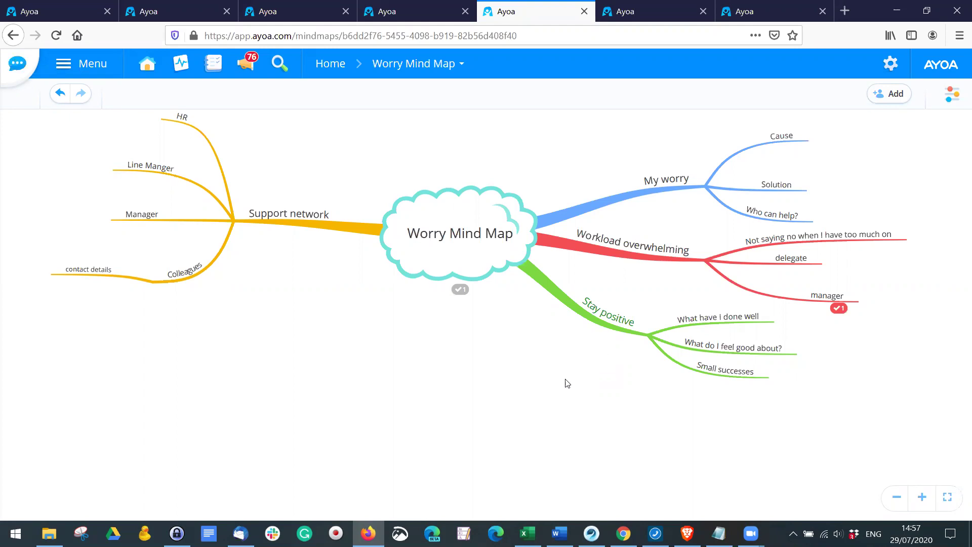
- Return the Overcoming Remote Working Fatigue map from Burn Out to its full view and focus on the Information Overload branch
scroll(469, 375, right, 5)
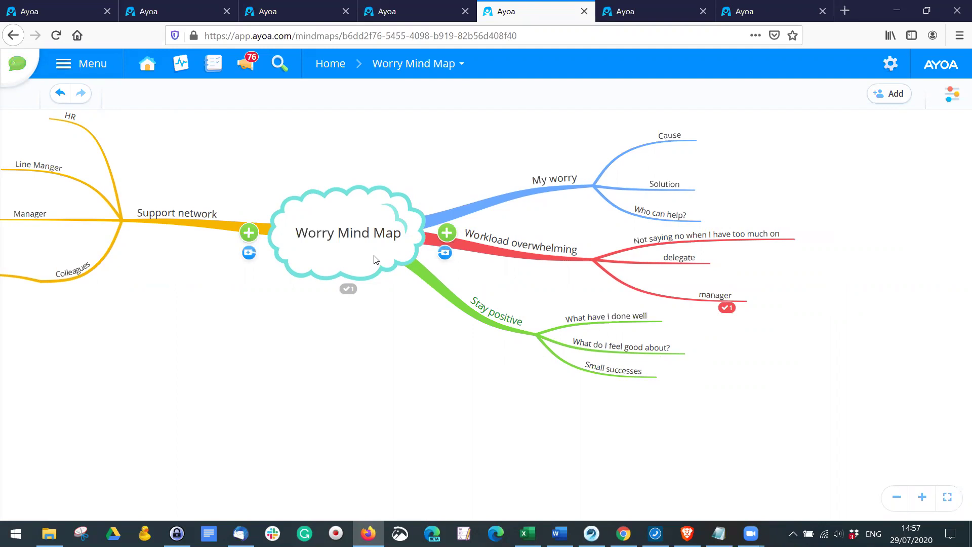
drag(494, 177, 526, 205)
scroll(492, 200, down, 1)
click(183, 9)
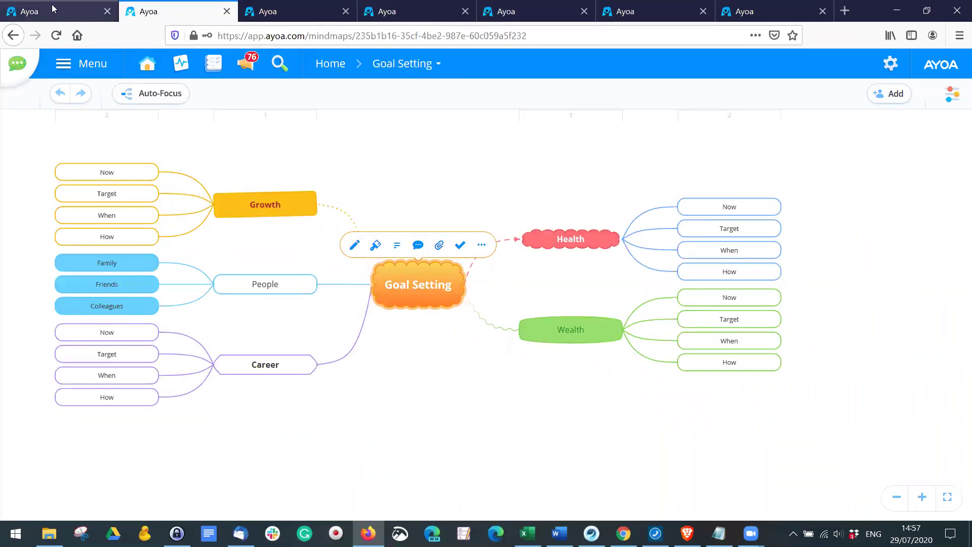
click(52, 8)
scroll(886, 342, down, 1)
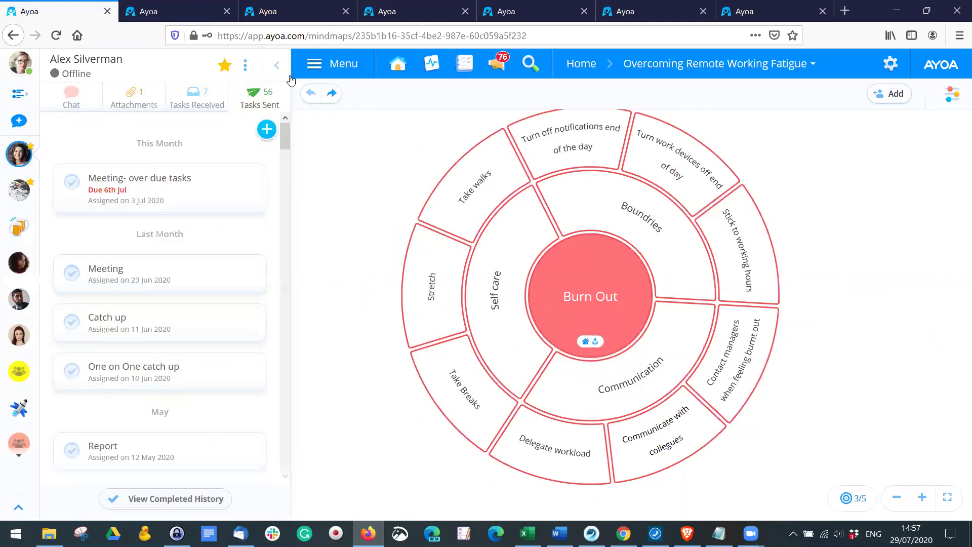
click(595, 342)
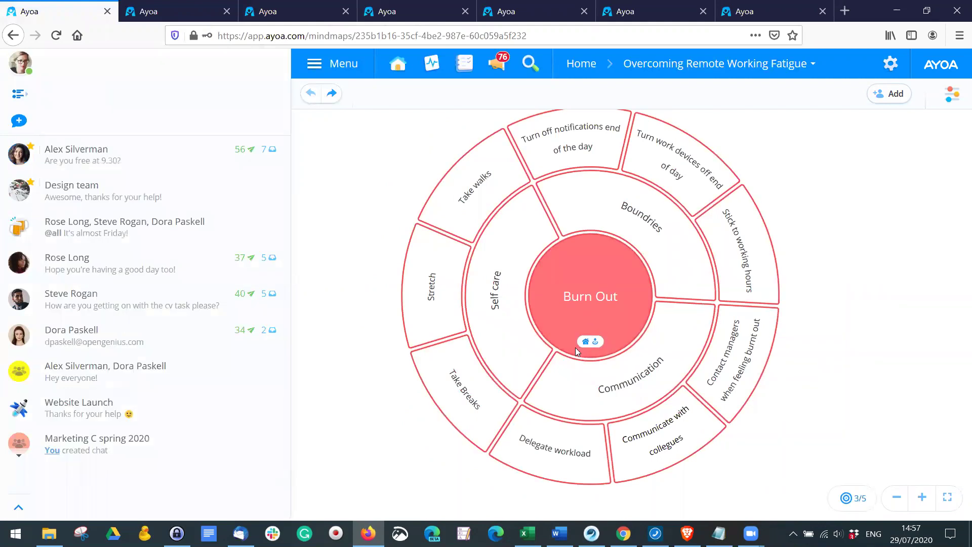
click(330, 343)
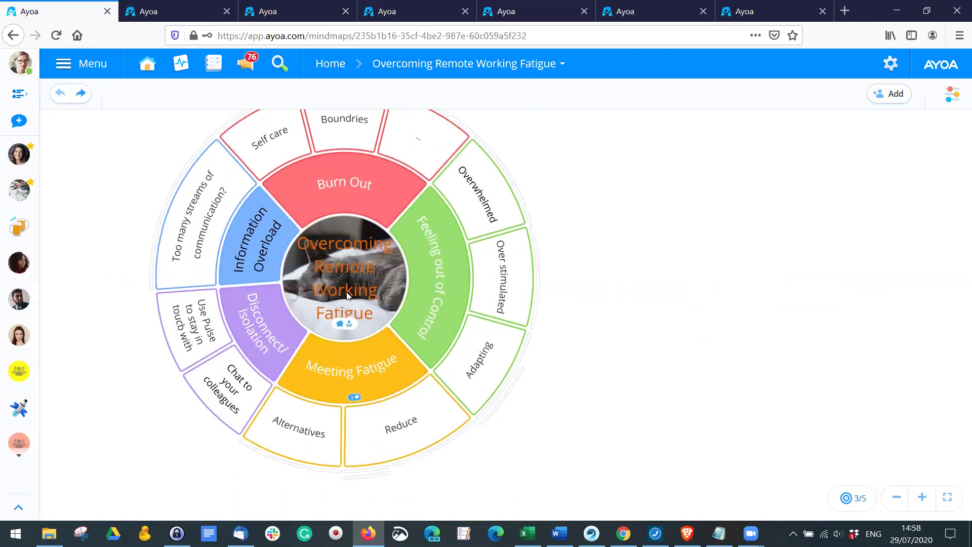
click(253, 243)
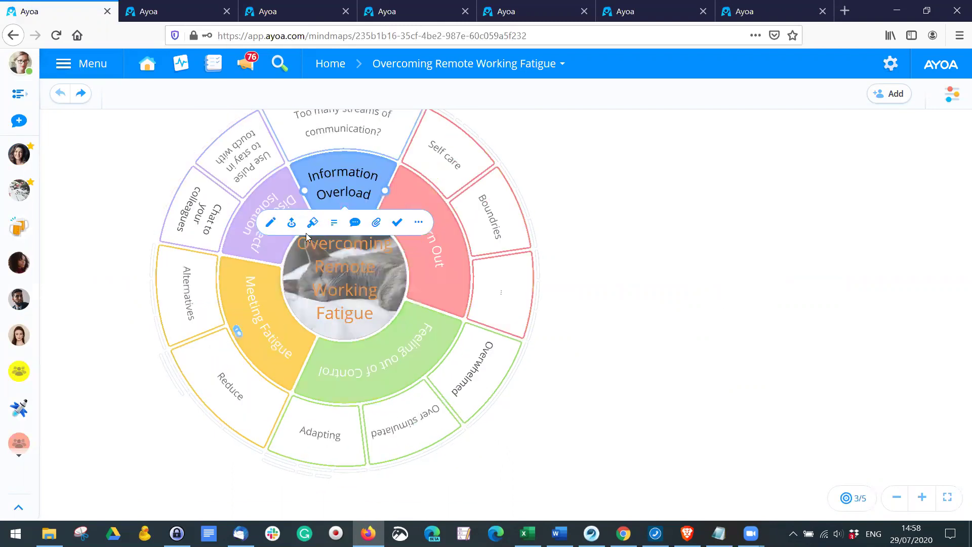
click(292, 282)
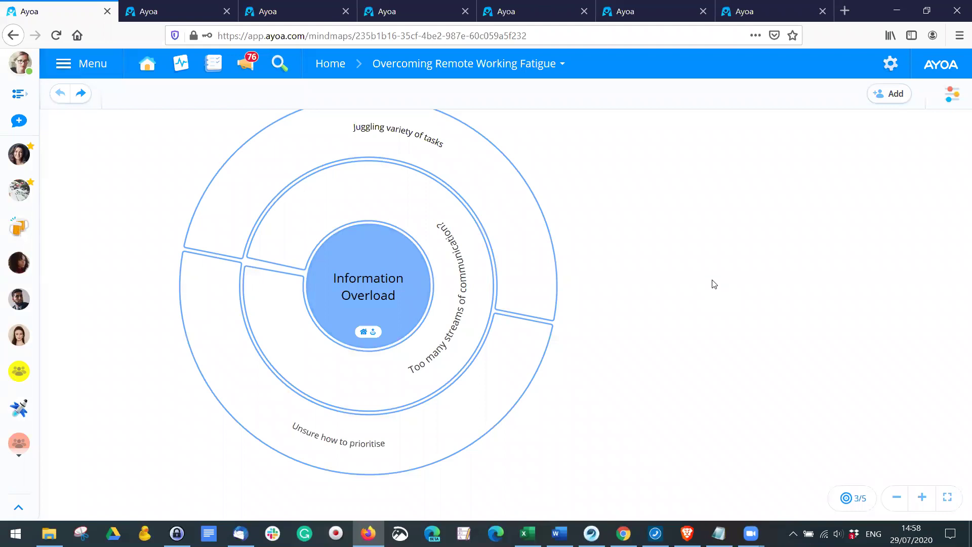
- In My Planner, move the Weekly Team Meeting, mind map and Linkedin tasks from Now to Next
click(164, 15)
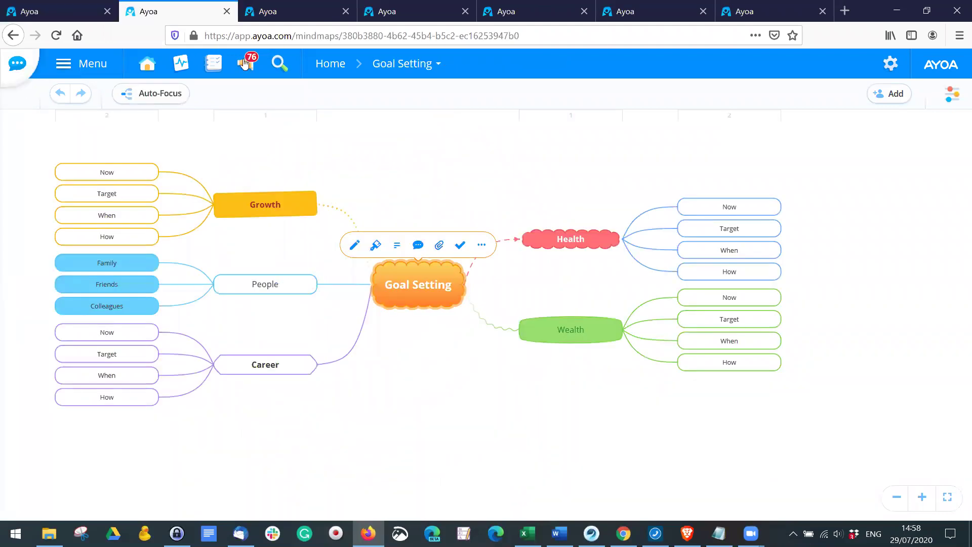
click(210, 67)
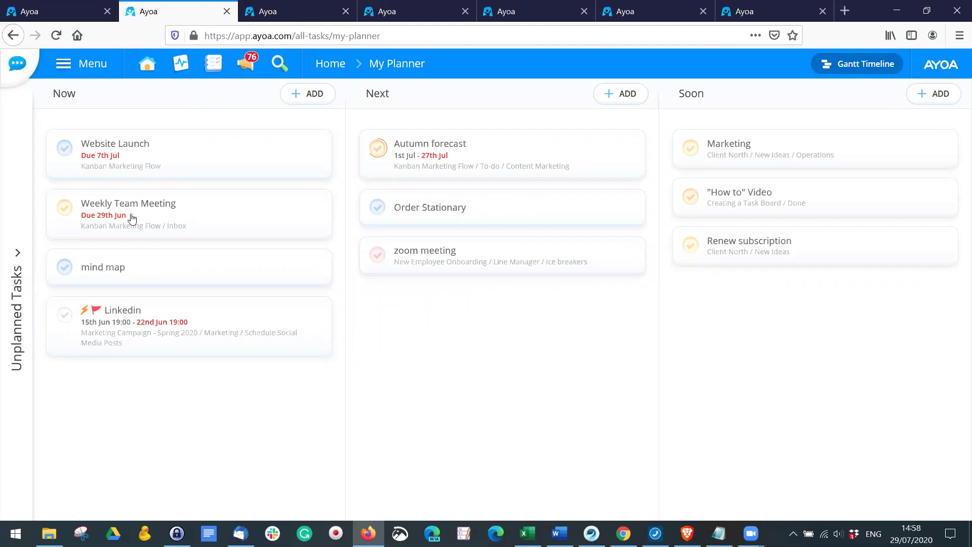
drag(134, 215, 430, 304)
drag(167, 210, 463, 354)
drag(159, 218, 501, 405)
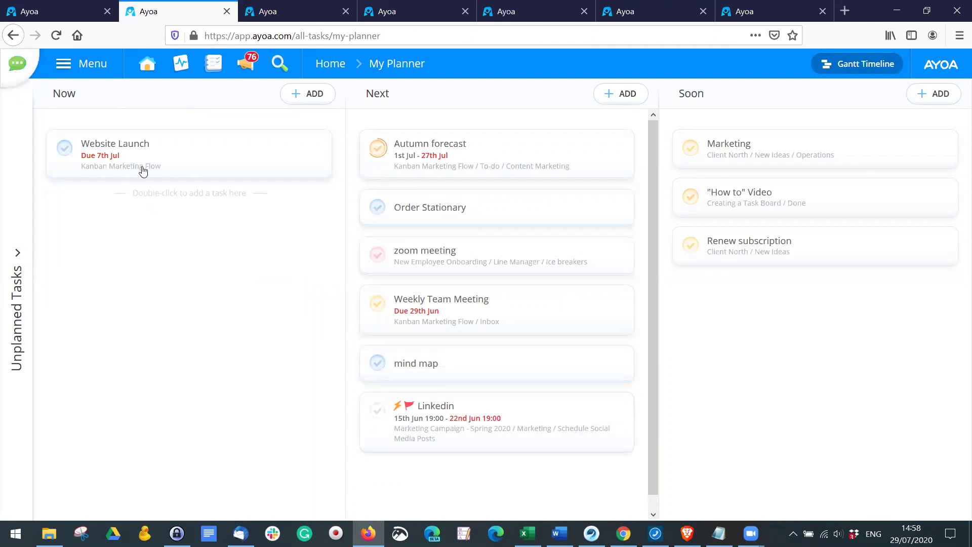
- Set the status of the Website Launch task in the planner's Now column to Completed
click(135, 160)
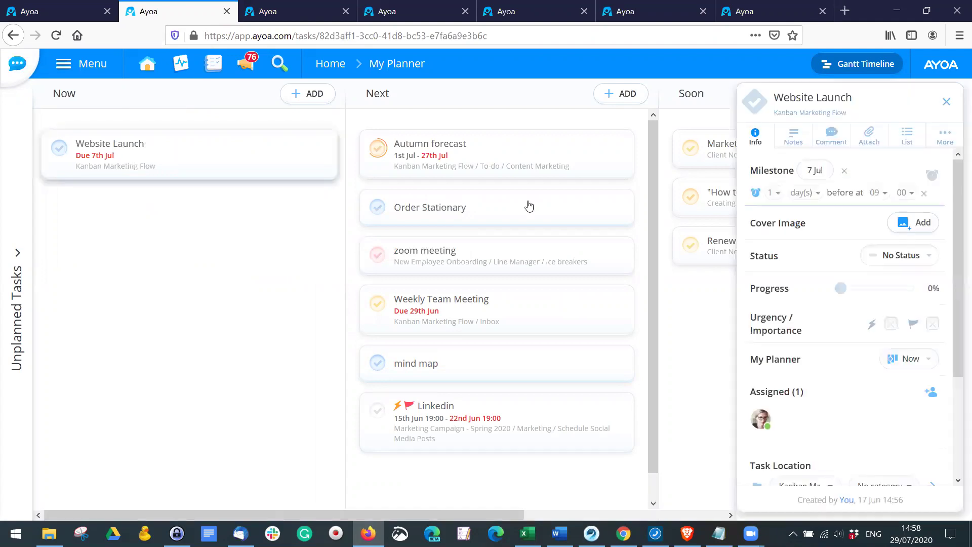
click(901, 257)
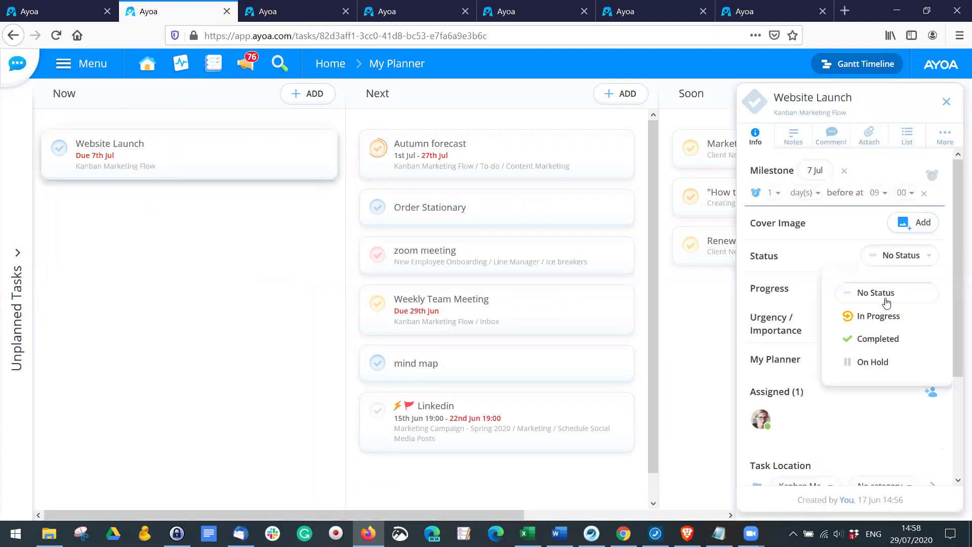
click(882, 344)
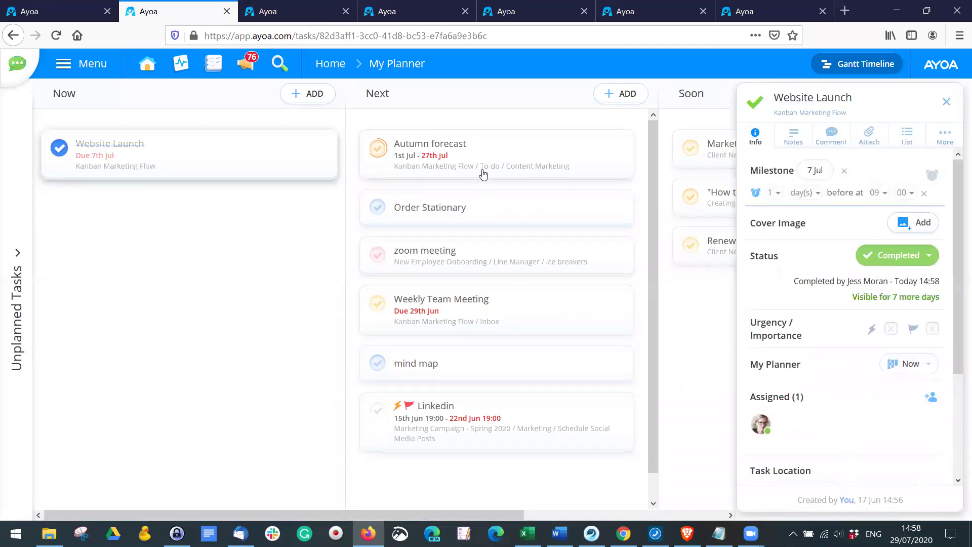
- Move the Autumn forecast task from Next to Now below Website Launch, and check its details
drag(364, 175, 169, 202)
click(252, 232)
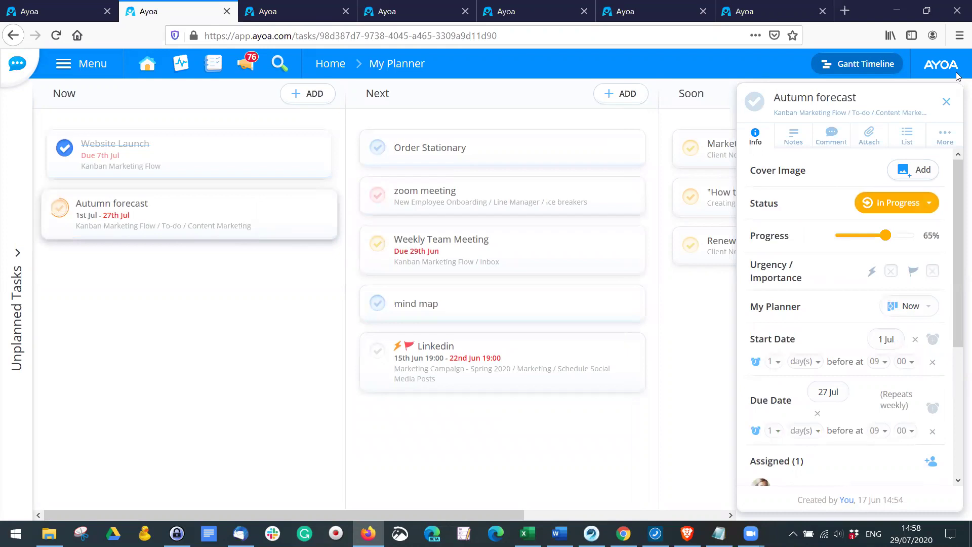
click(945, 98)
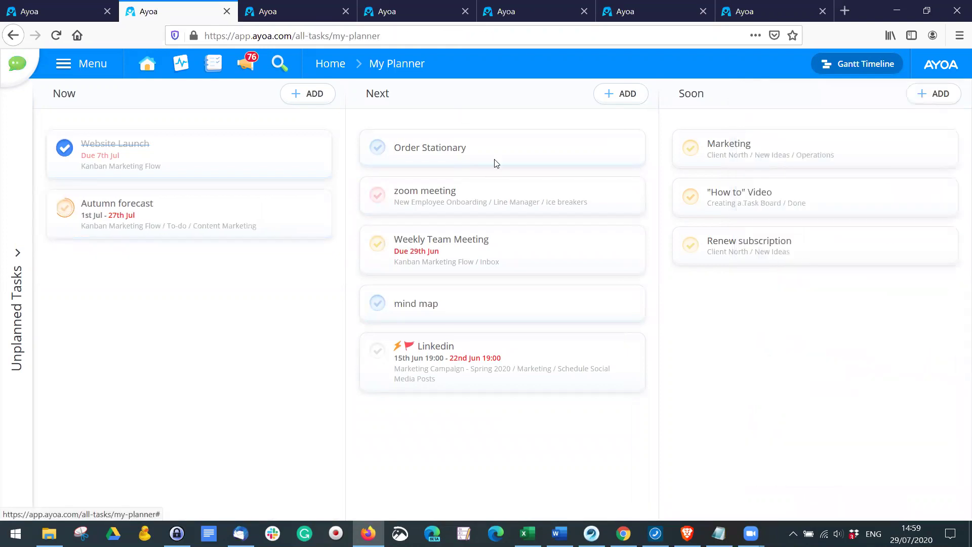
- Revisit the Information Overload map, planner and Worry Mind Map, and bring up the Ayoa Support mind map to review the support resources
click(62, 7)
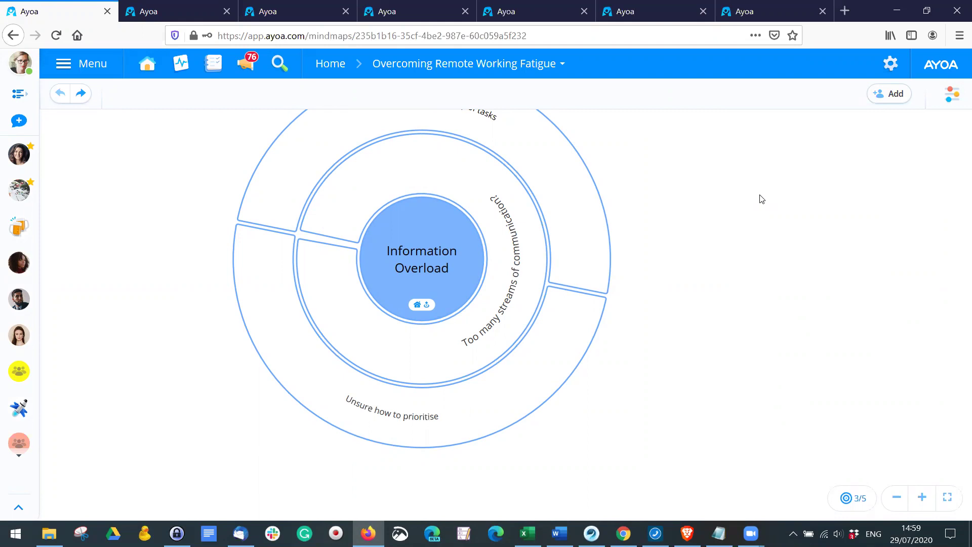
click(187, 11)
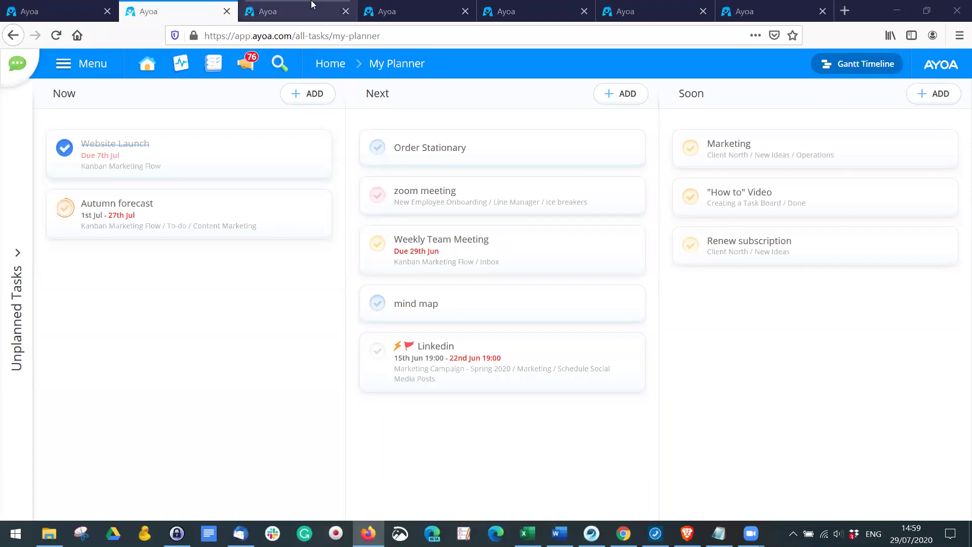
click(562, 12)
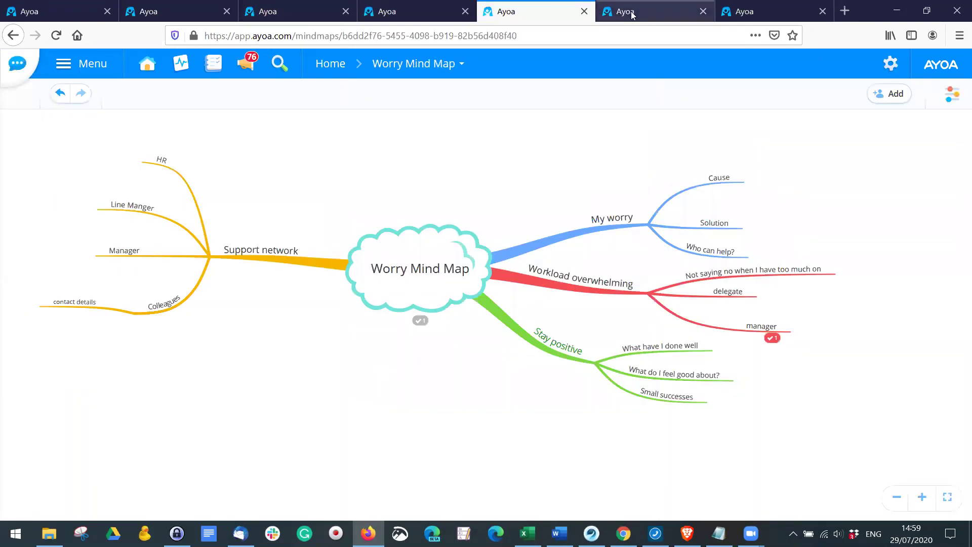
click(631, 14)
click(741, 11)
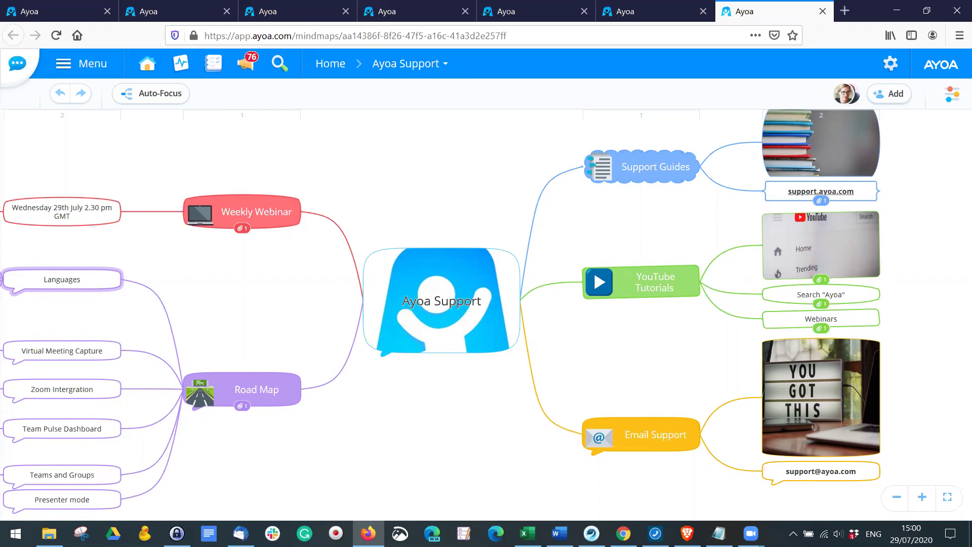
- Return to the Worry Mind Map, enable its Idea Bank and open the bank for a new entry
click(276, 15)
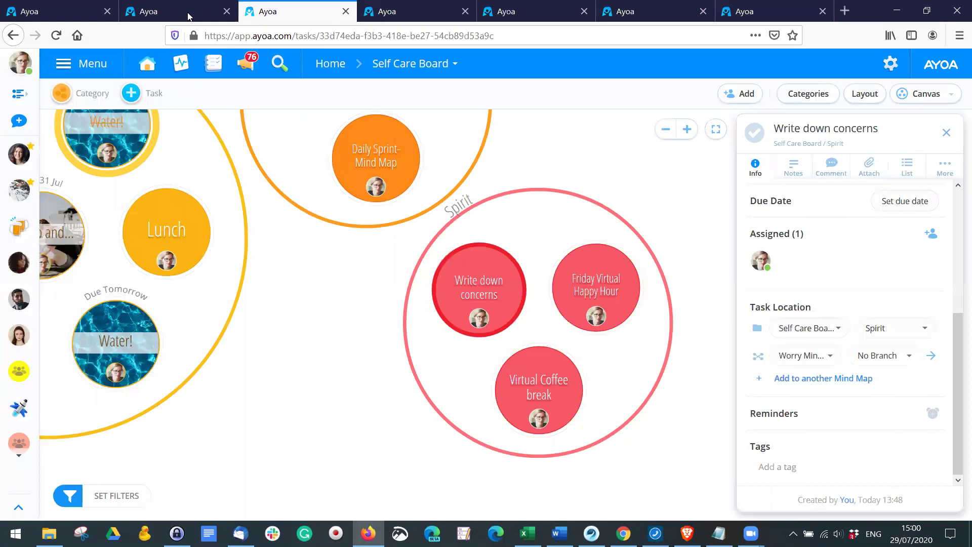
click(189, 16)
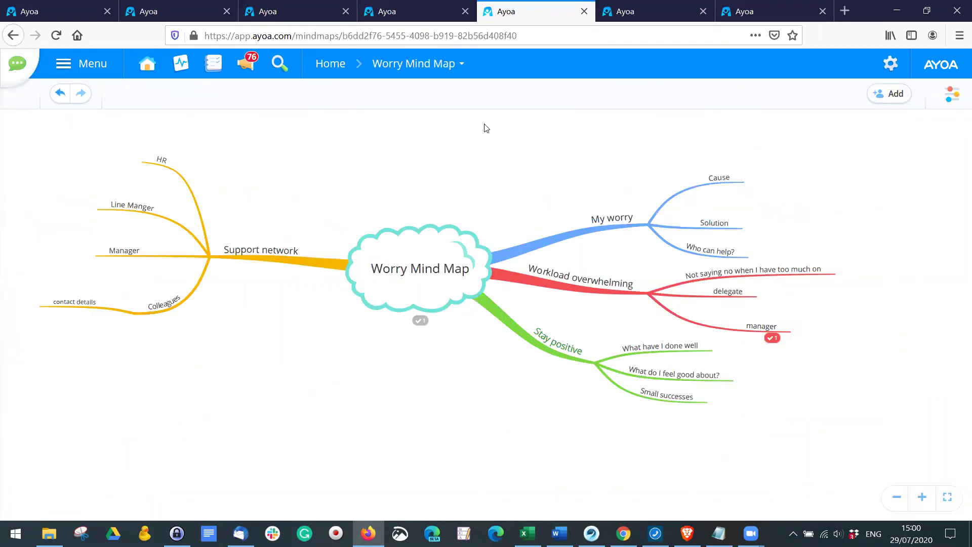
mouse_move(506, 282)
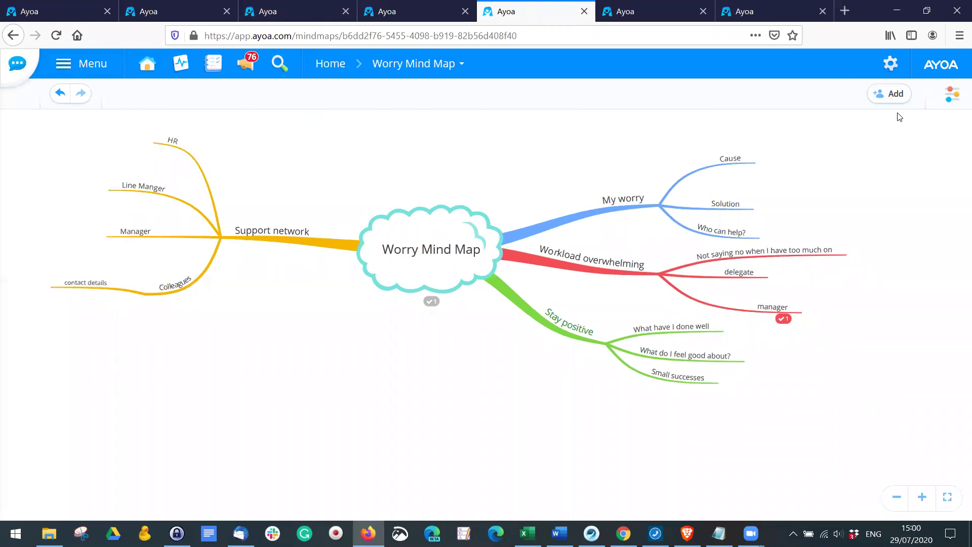
click(950, 99)
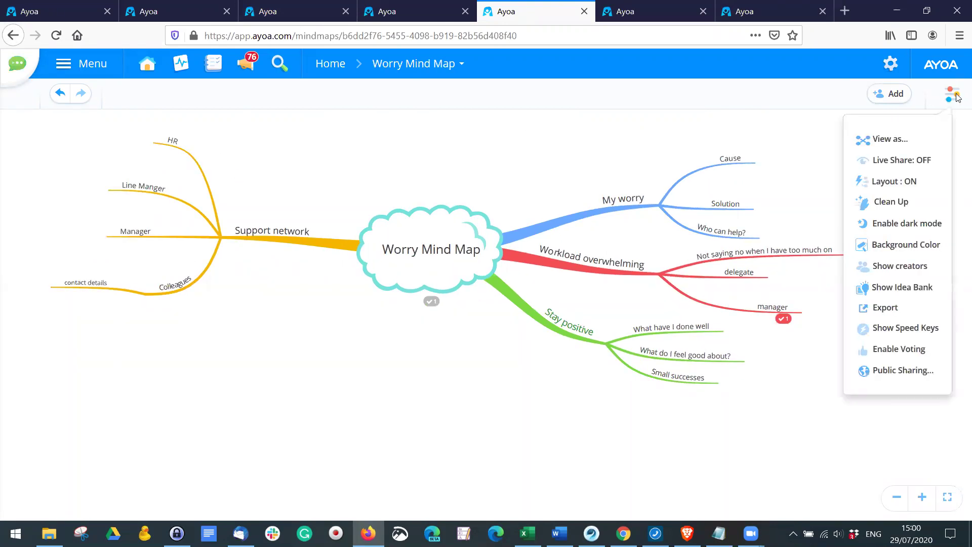
click(889, 293)
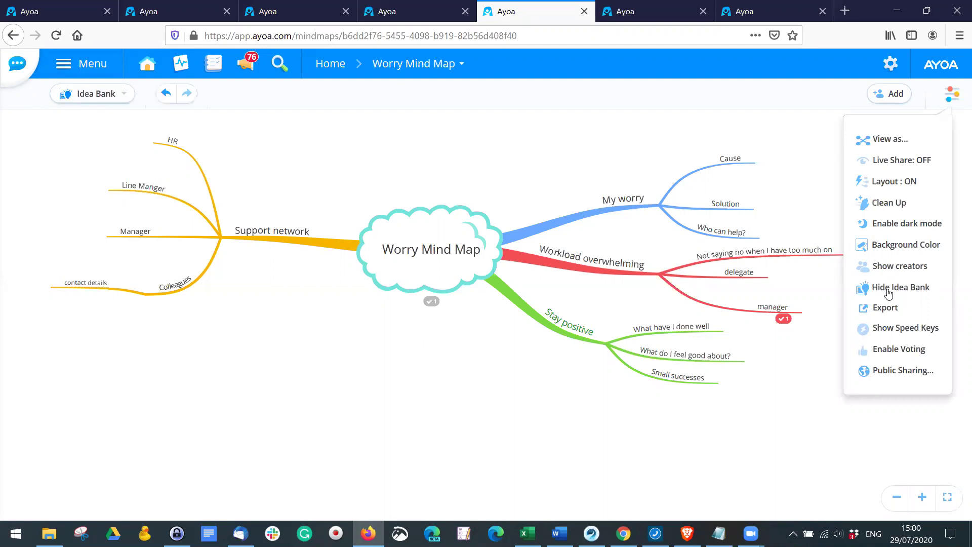
click(95, 101)
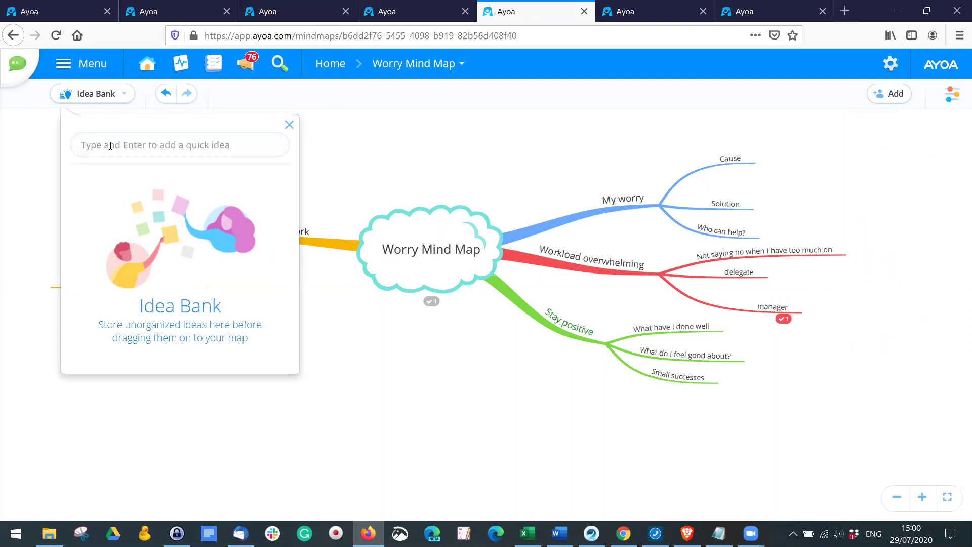
- Store the idea "New ideas" in the Idea Bank and place it as a child branch of "What have I done well"
text(New ideas)
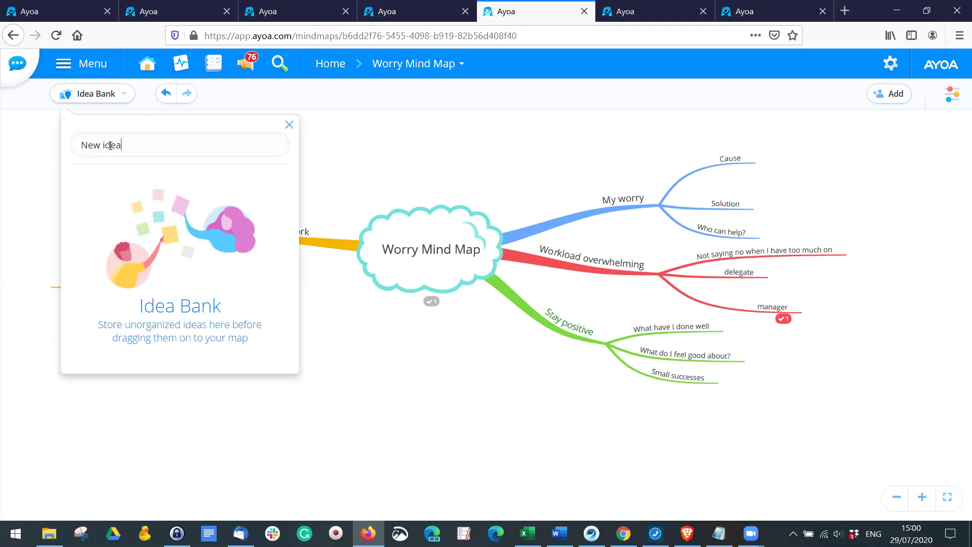
key(Return)
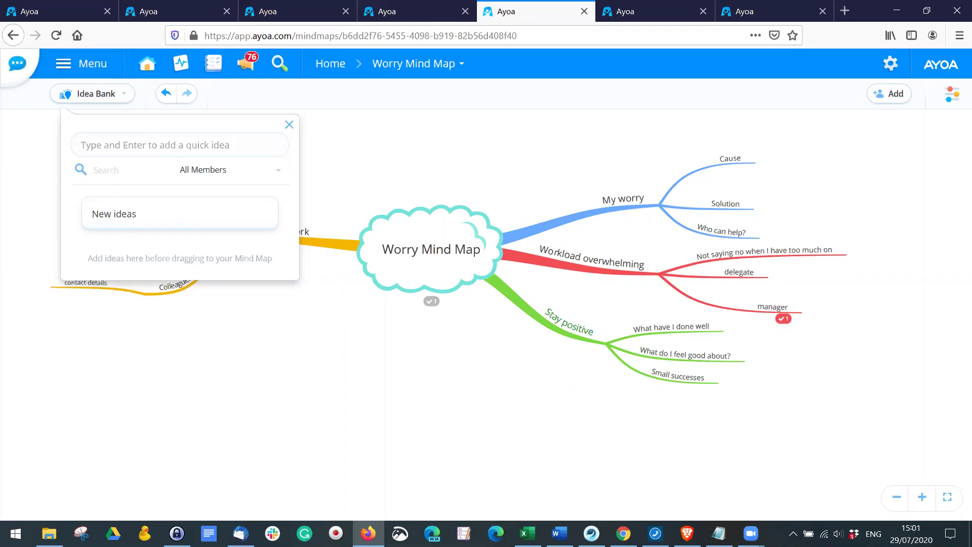
drag(173, 218, 701, 330)
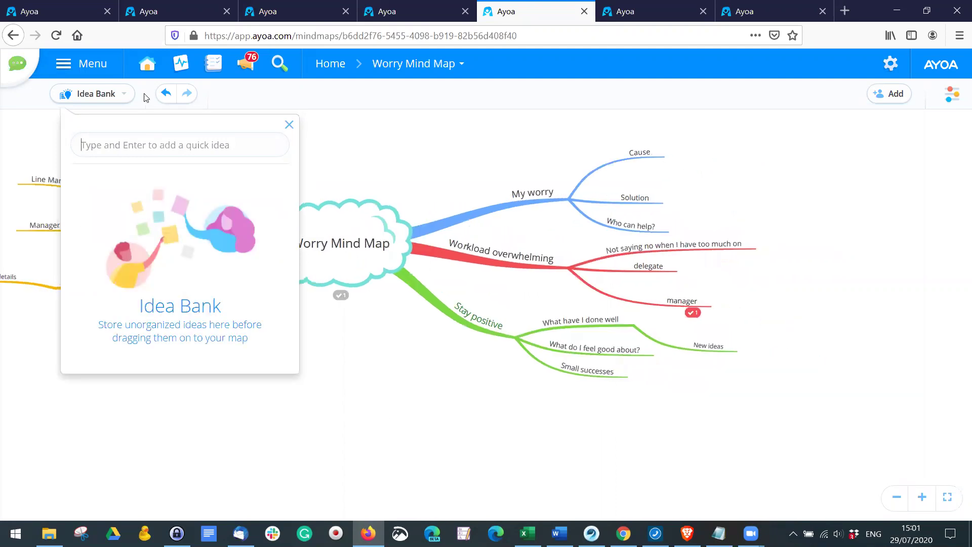
click(289, 125)
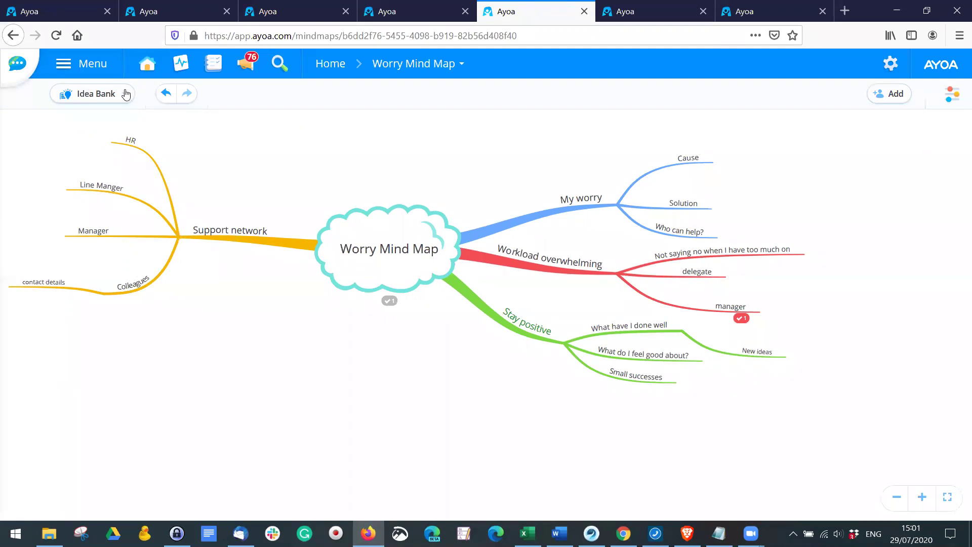
- Add the idea "Mind dump" to the Worry Mind Map's Idea Bank
click(111, 102)
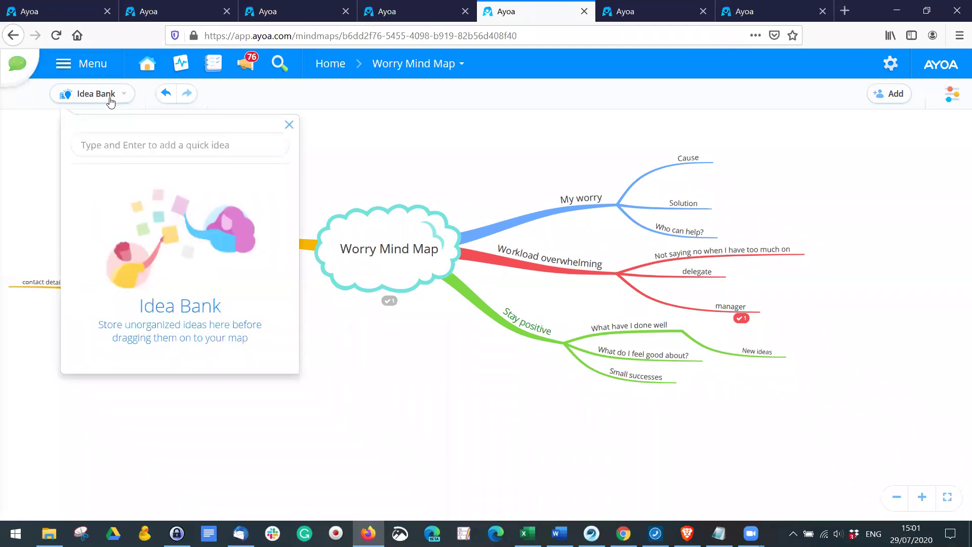
click(167, 146)
text(Mind dumn)
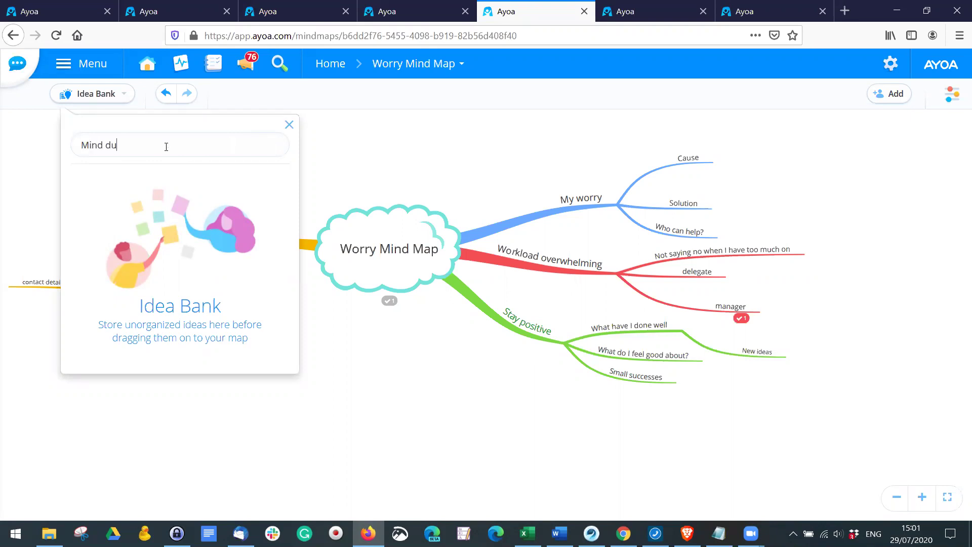
key(BackSpace)
key(Return)
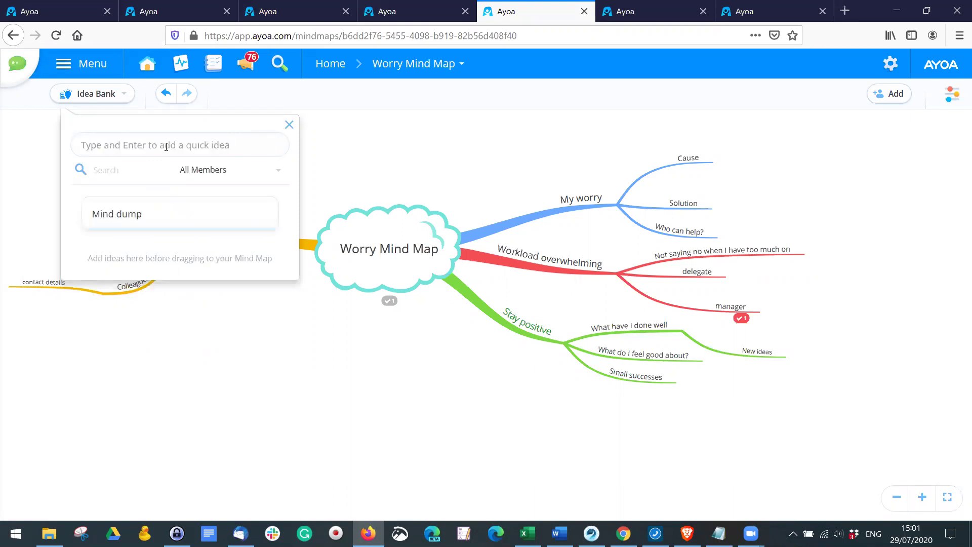
- Filter the Idea Bank's ideas by Me, switch the filter back to All Members, and close the bank
click(229, 169)
click(230, 172)
click(517, 124)
click(664, 171)
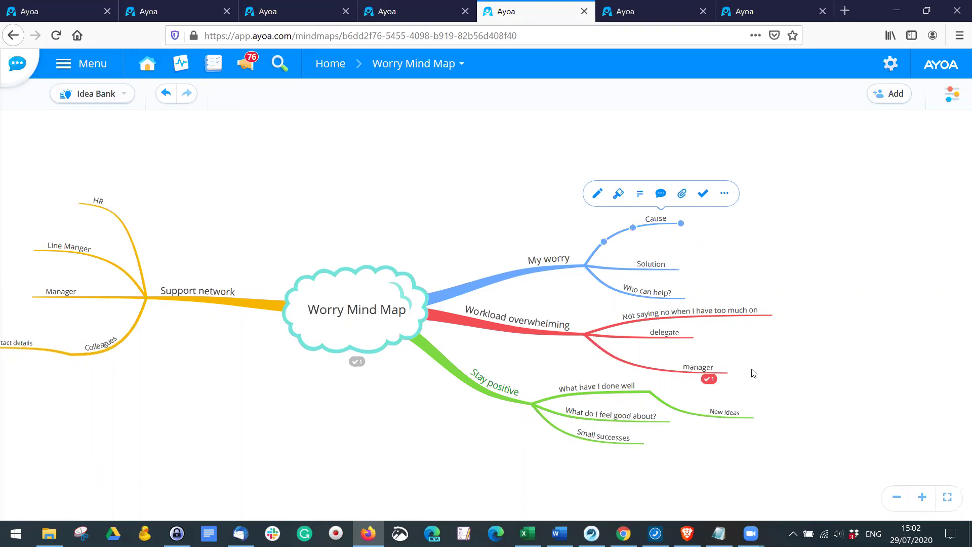
click(94, 94)
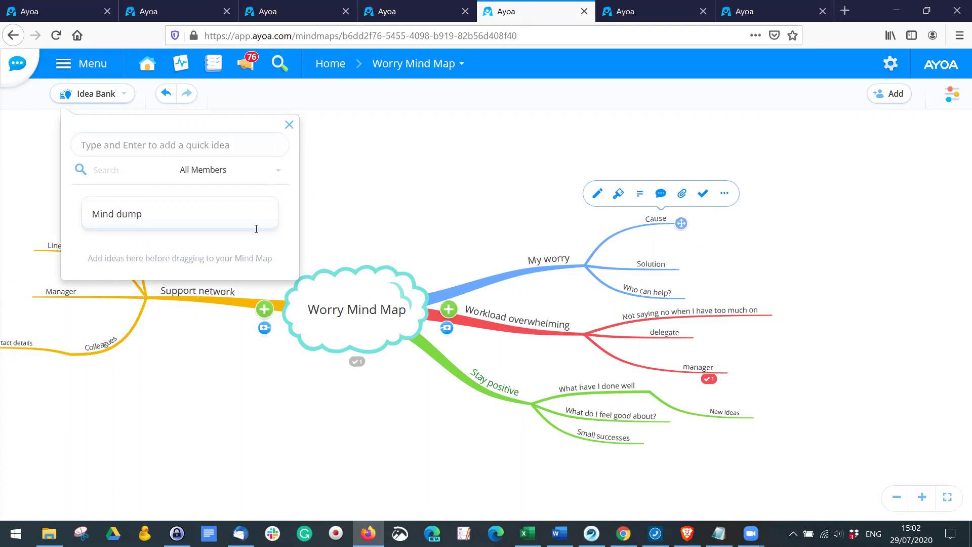
click(225, 170)
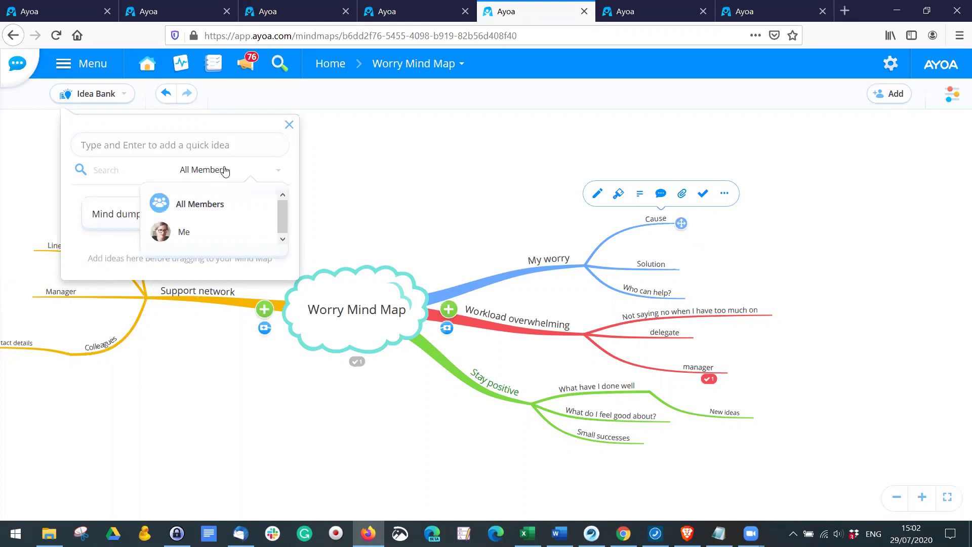
click(208, 235)
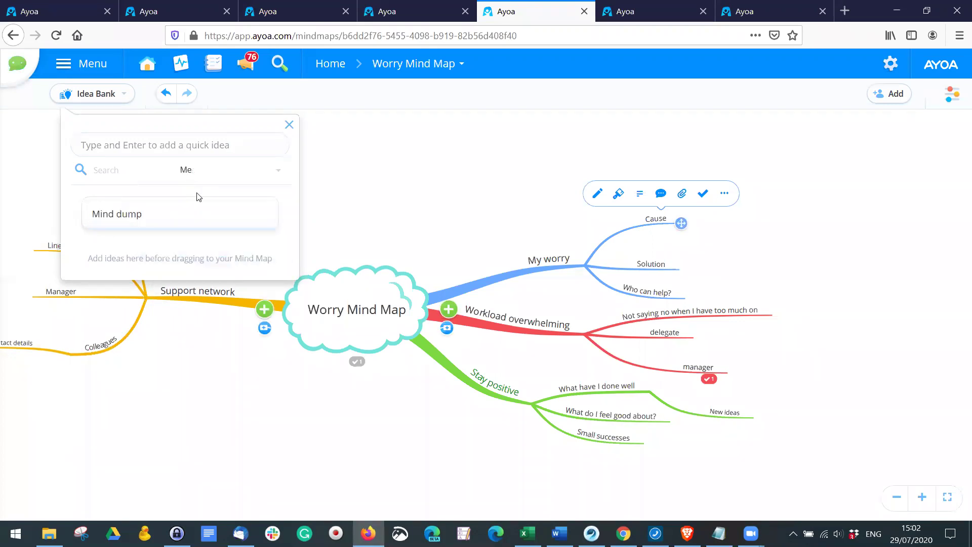
click(225, 171)
click(211, 207)
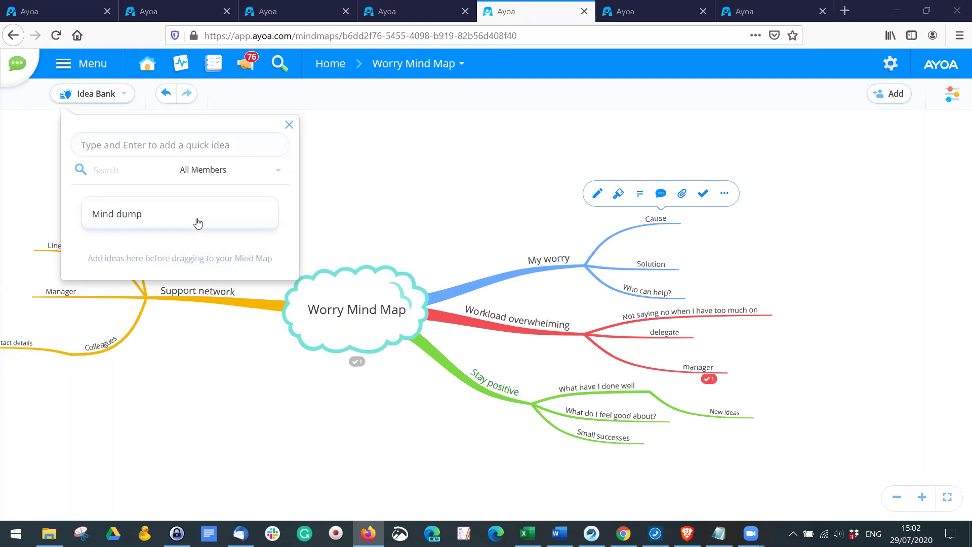
click(290, 124)
- Start a new Speed Map named "Templates" from the home page and bring up the template choices
click(96, 10)
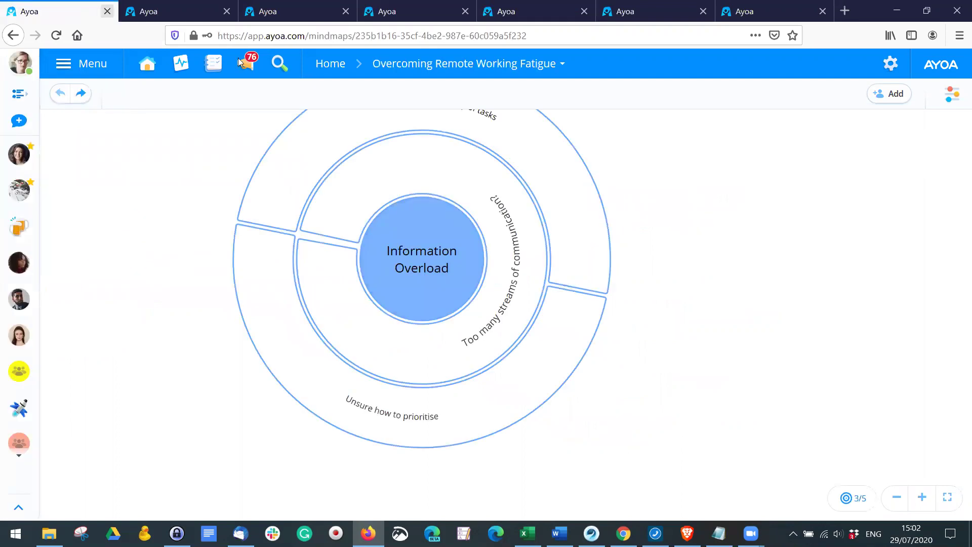
click(332, 64)
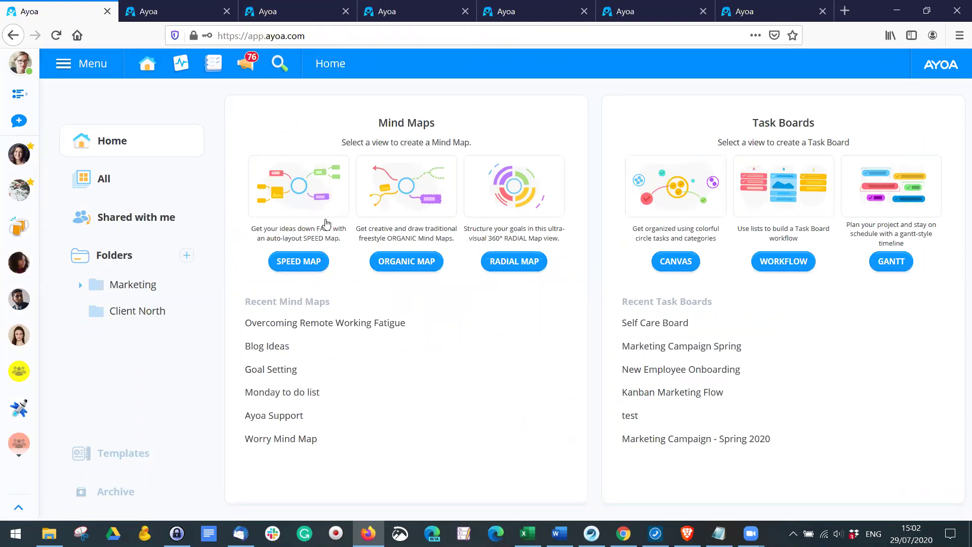
click(306, 262)
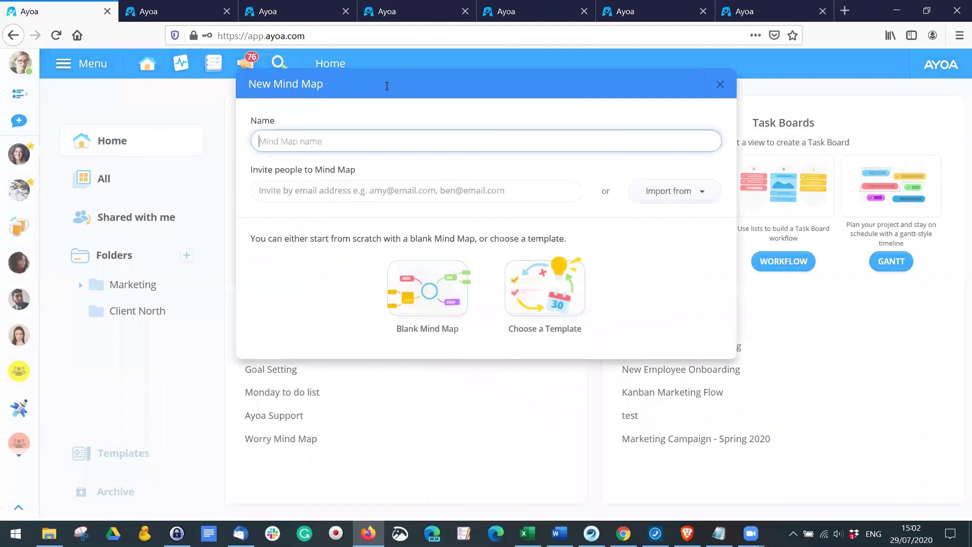
text(Templatres)
click(560, 319)
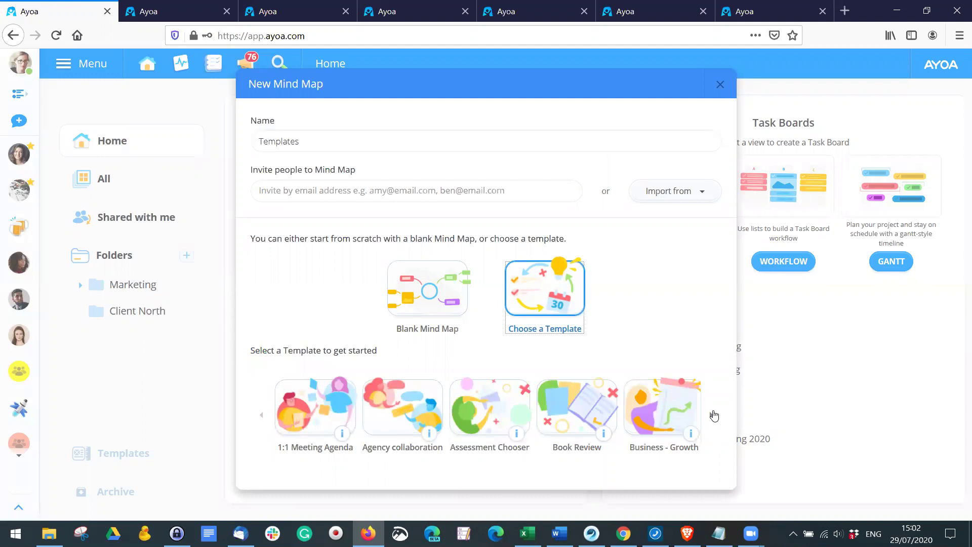
- Browse the available mind map templates up to the custom ones, and leave without creating a map
click(712, 418)
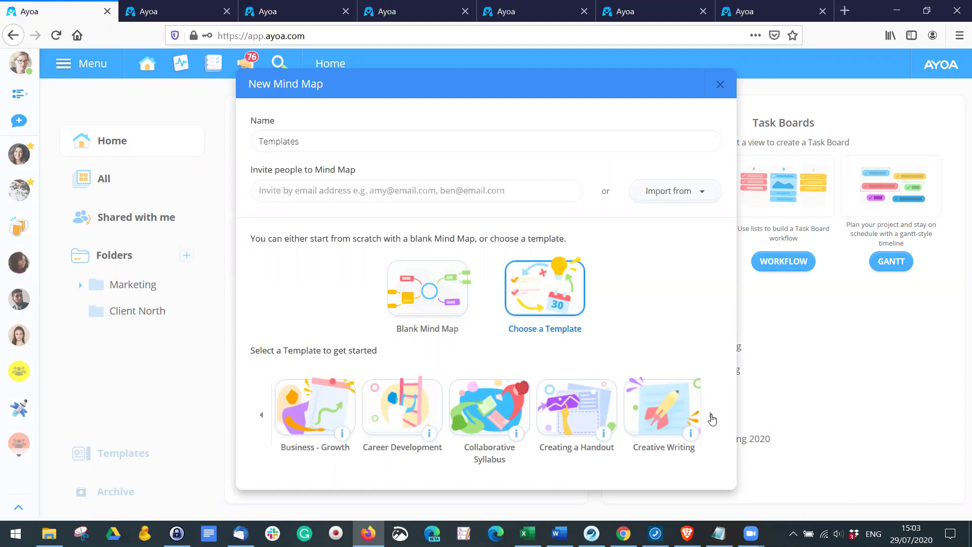
click(712, 418)
click(711, 418)
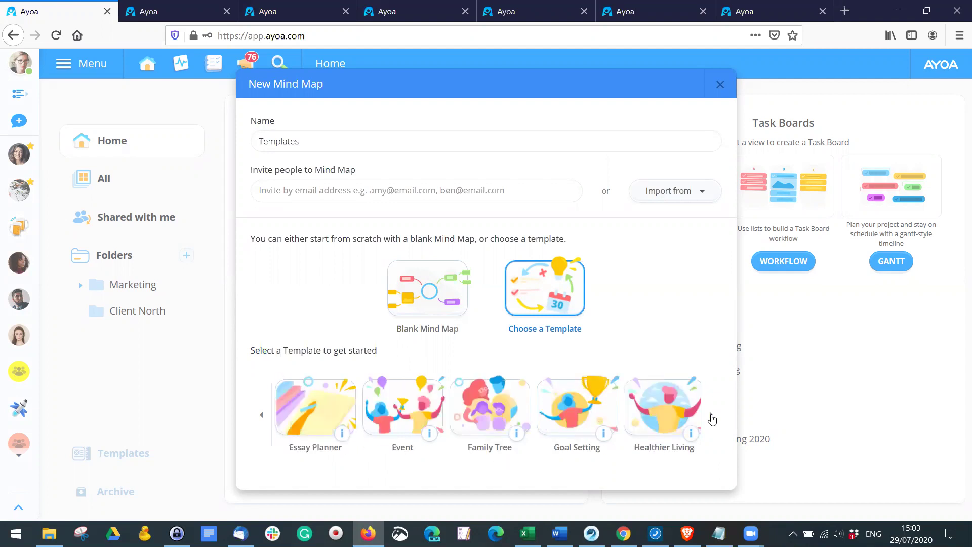
click(711, 417)
click(711, 418)
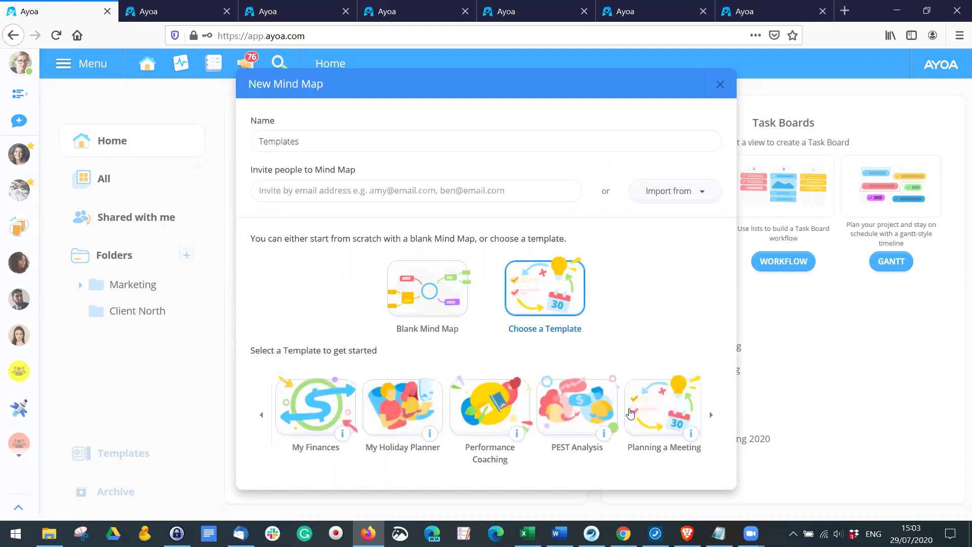
click(712, 418)
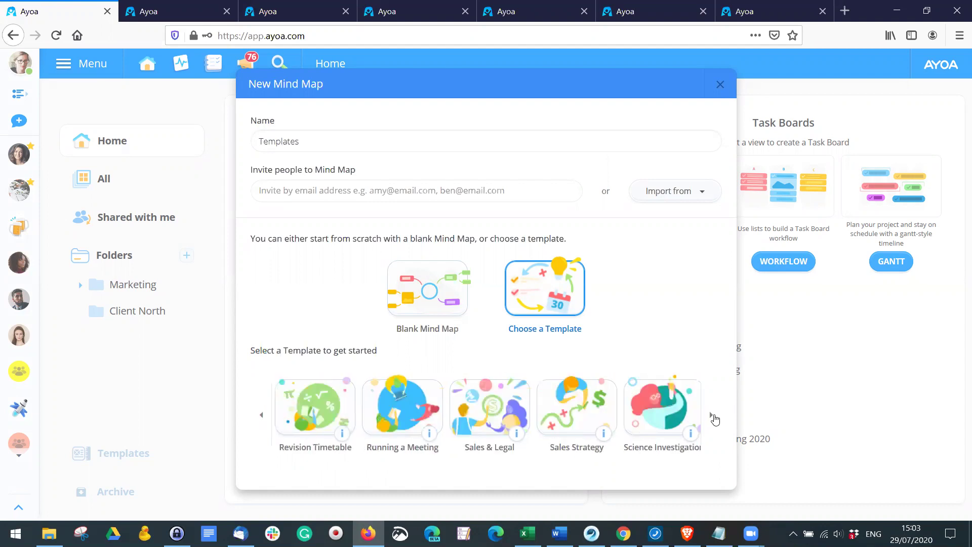
click(713, 418)
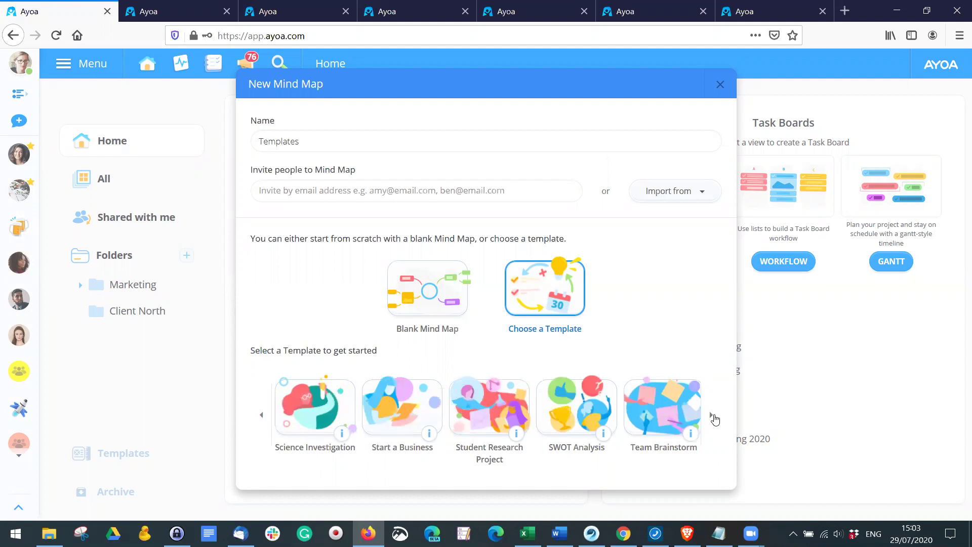
click(714, 417)
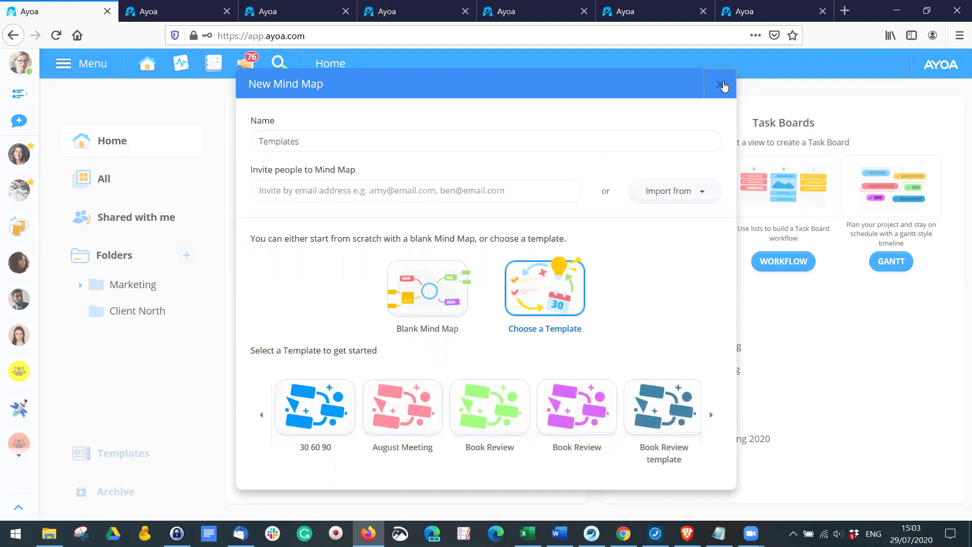
click(721, 85)
- Return to the Worry Mind Map, create a template from it named "Worry Mind Map", and reload the new template
click(298, 11)
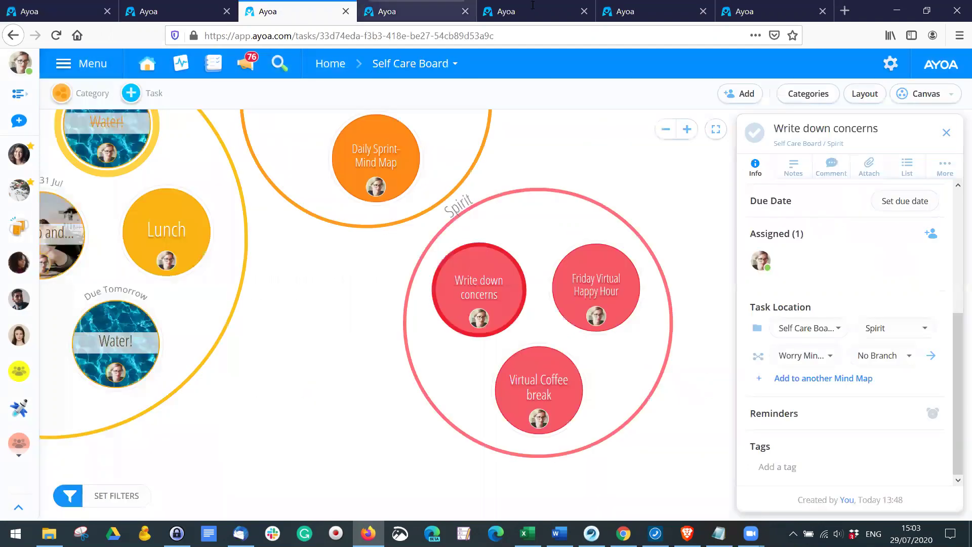
click(401, 10)
click(518, 11)
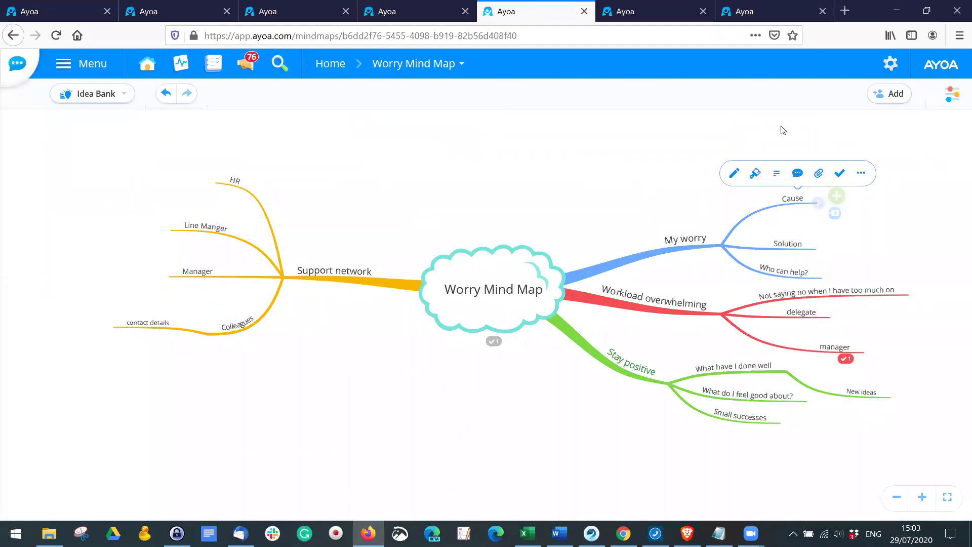
click(892, 66)
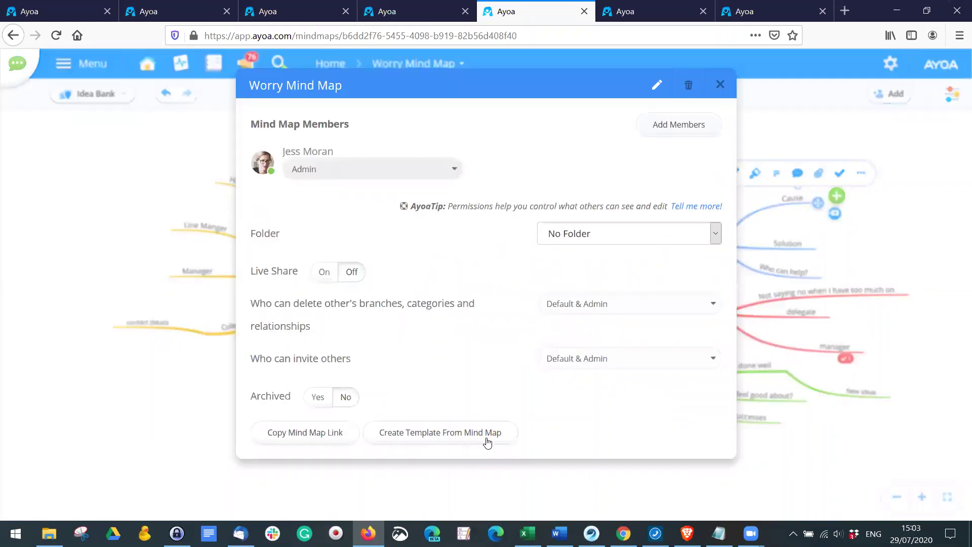
click(461, 434)
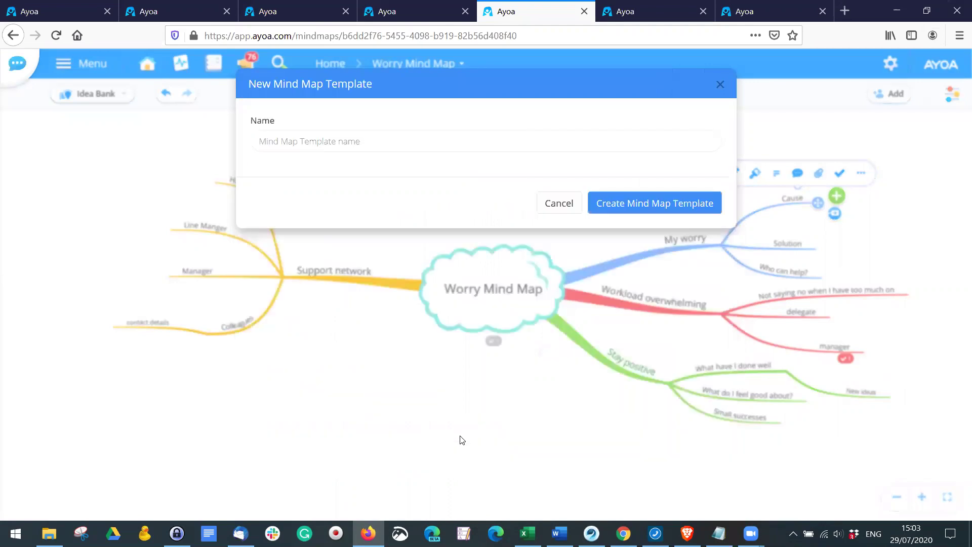
click(356, 137)
text(Wind)
key(BackSpace)
key(BackSpace)
text(orry Mund)
key(BackSpace)
key(BackSpace)
key(BackSpace)
text(ind Map)
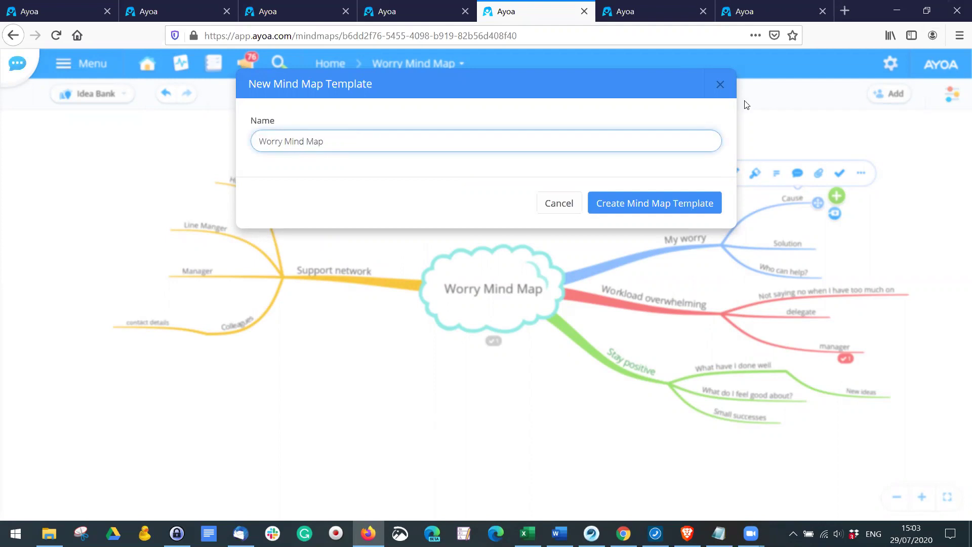
click(691, 208)
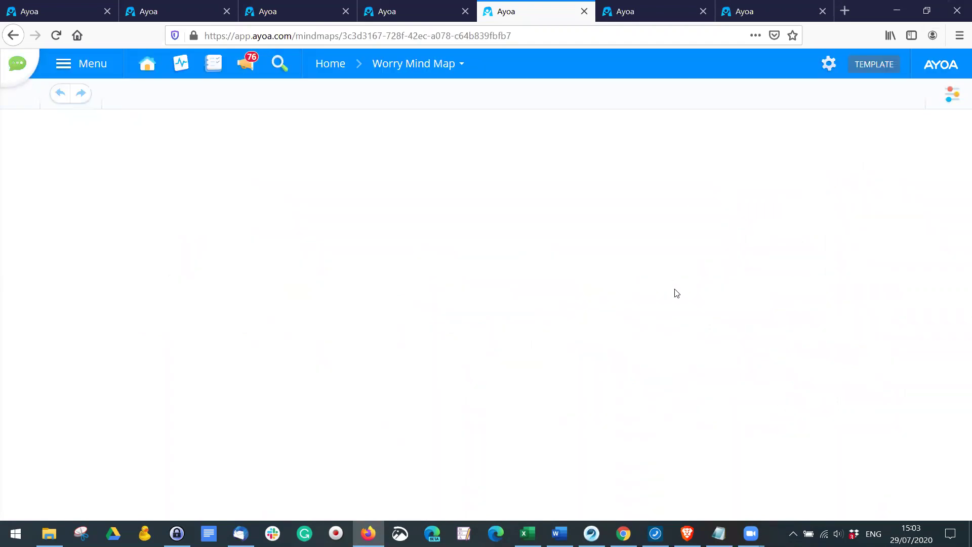
click(53, 32)
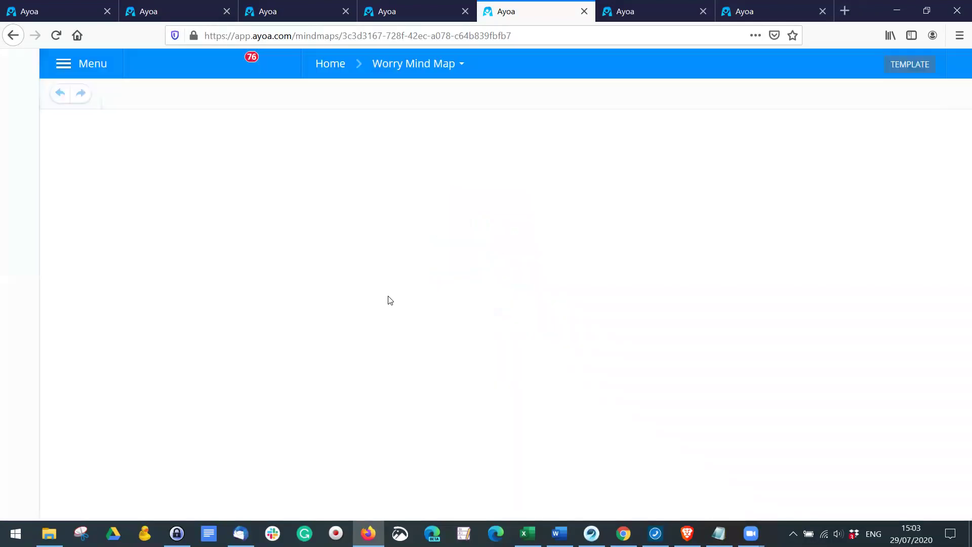
- Find the Worry Mind Map template among the Speed Map template choices, and close the new map dialog without creating anything
click(405, 11)
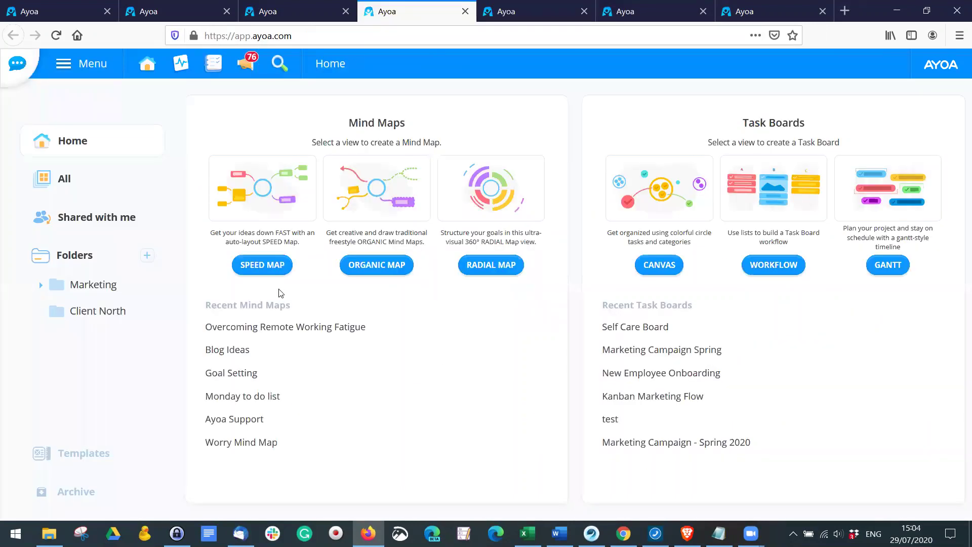
click(261, 266)
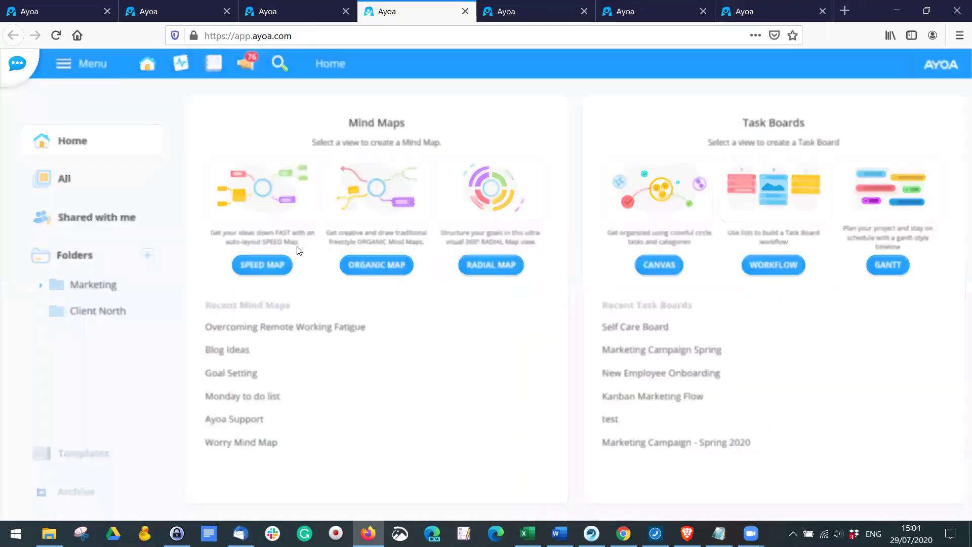
click(559, 289)
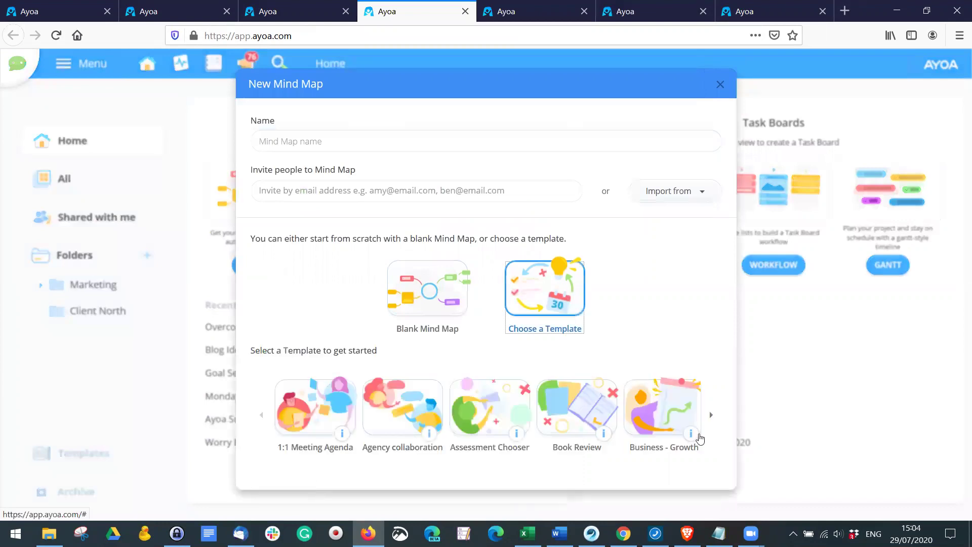
click(713, 415)
click(713, 415)
click(713, 416)
click(713, 415)
click(714, 416)
click(713, 416)
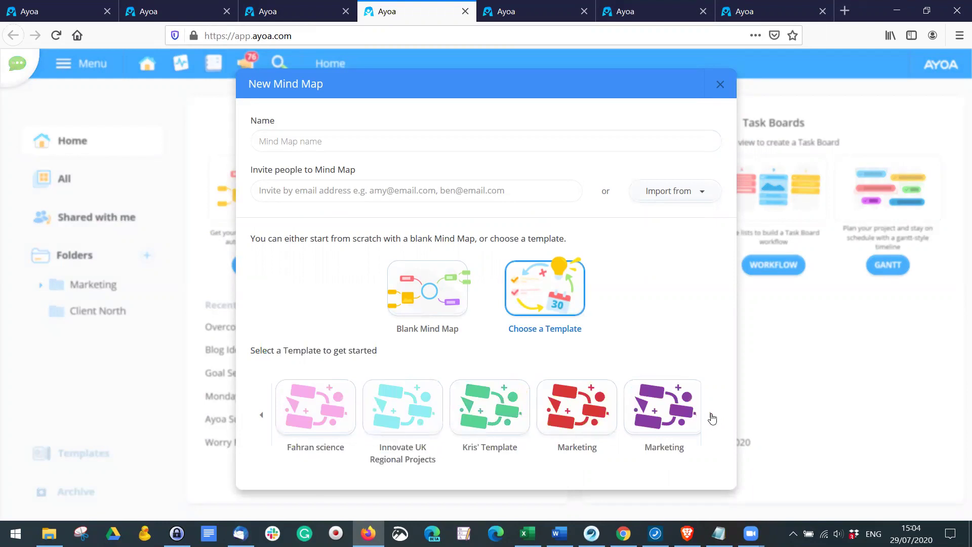
click(711, 415)
click(711, 415)
click(711, 416)
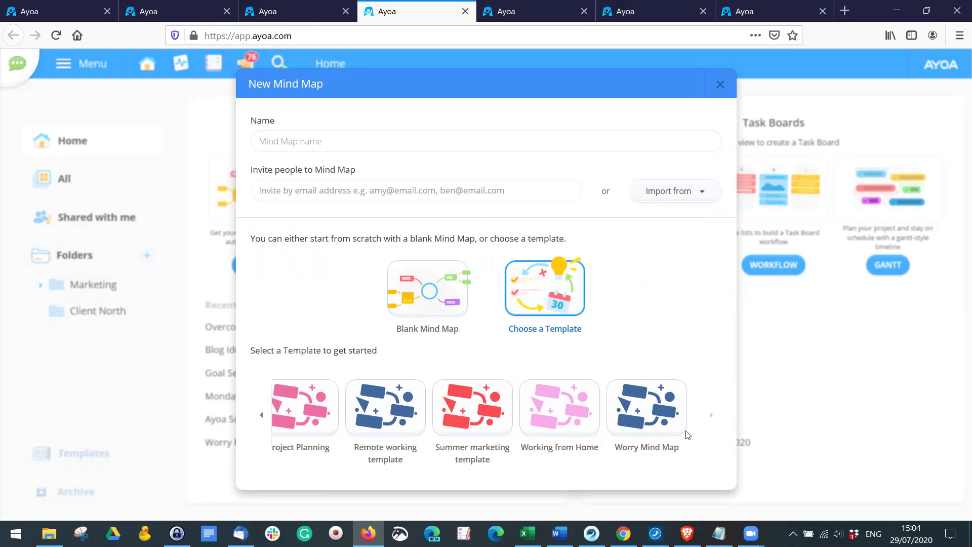
click(730, 92)
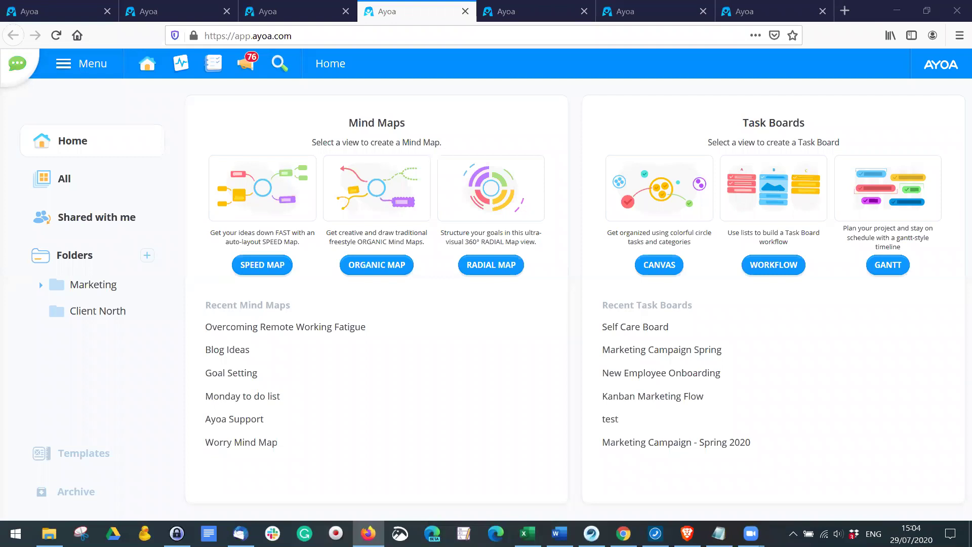
- Check the Worry Mind Map template, and bring up the Ayoa Support mind map to review the support guides, YouTube tutorials and email support branches
click(522, 10)
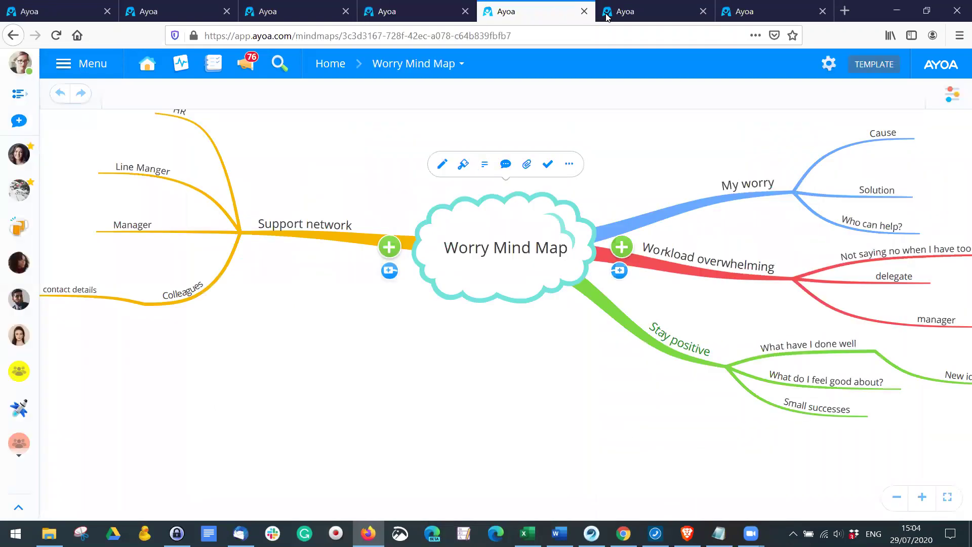
click(732, 19)
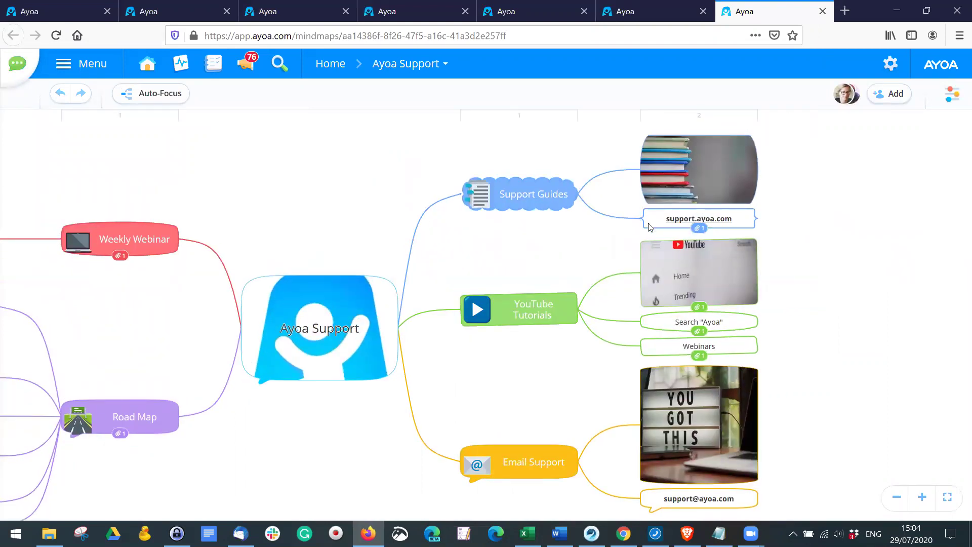
scroll(849, 226, up, 1)
scroll(827, 251, up, 1)
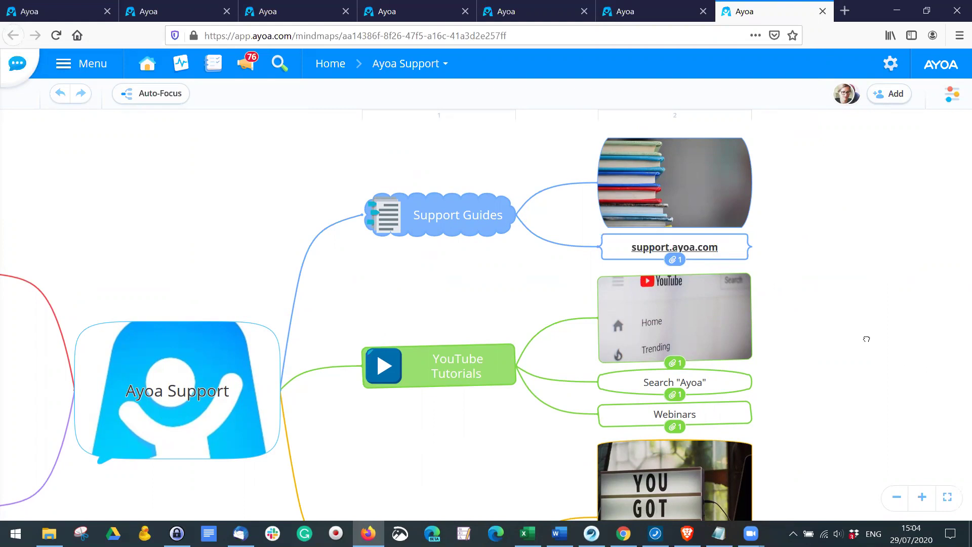
drag(865, 328, 851, 265)
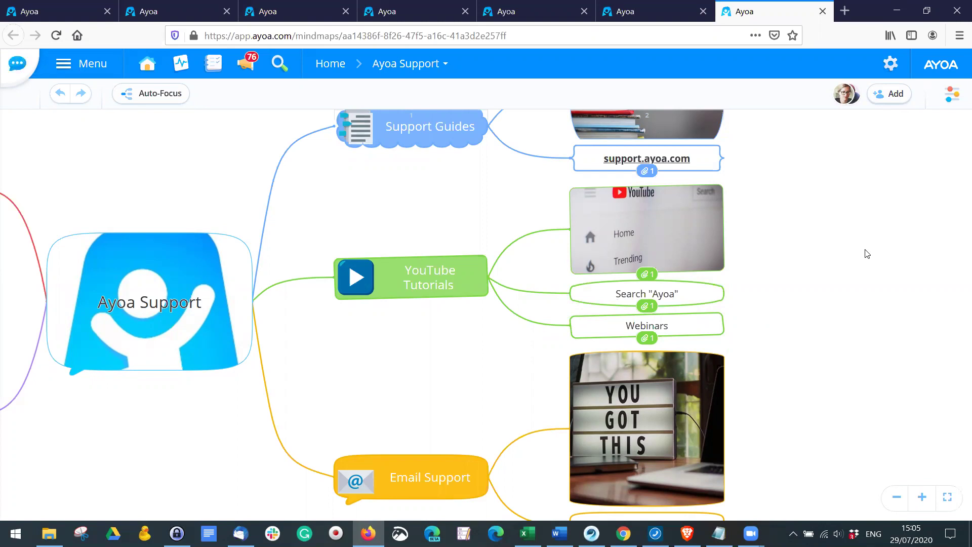
- Review the Email Support branch of the Ayoa Support map, and the Weekly Webinar branch with its session topics
drag(844, 314, 904, 248)
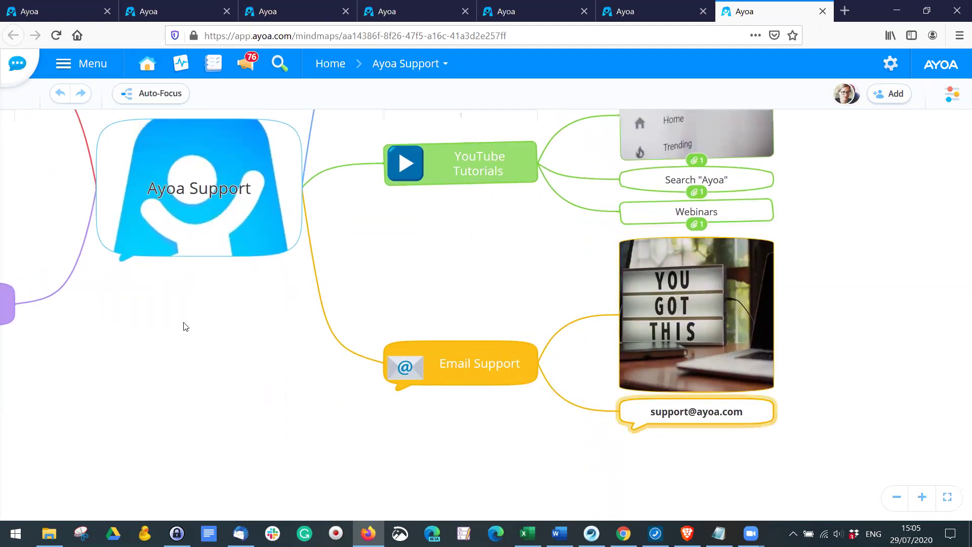
drag(253, 163, 467, 313)
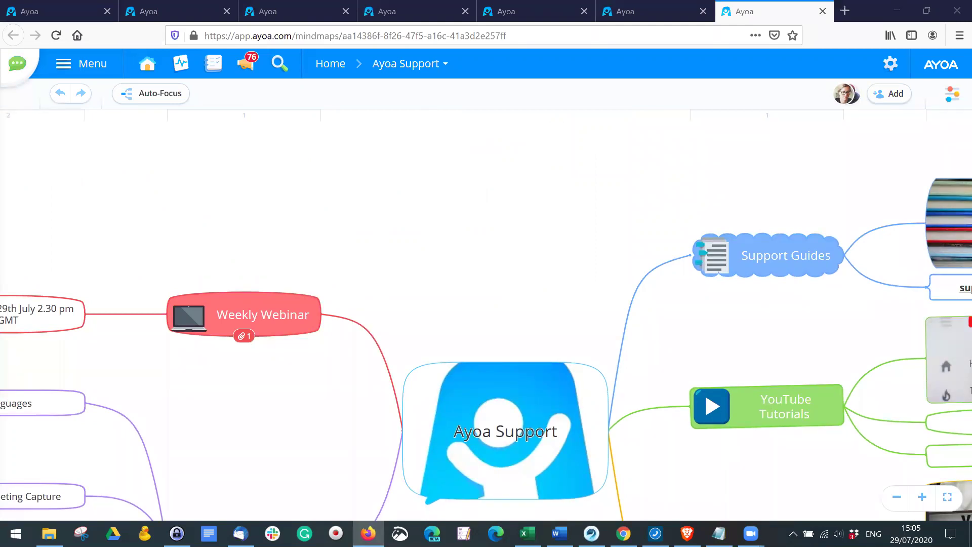
scroll(545, 143, down, 1)
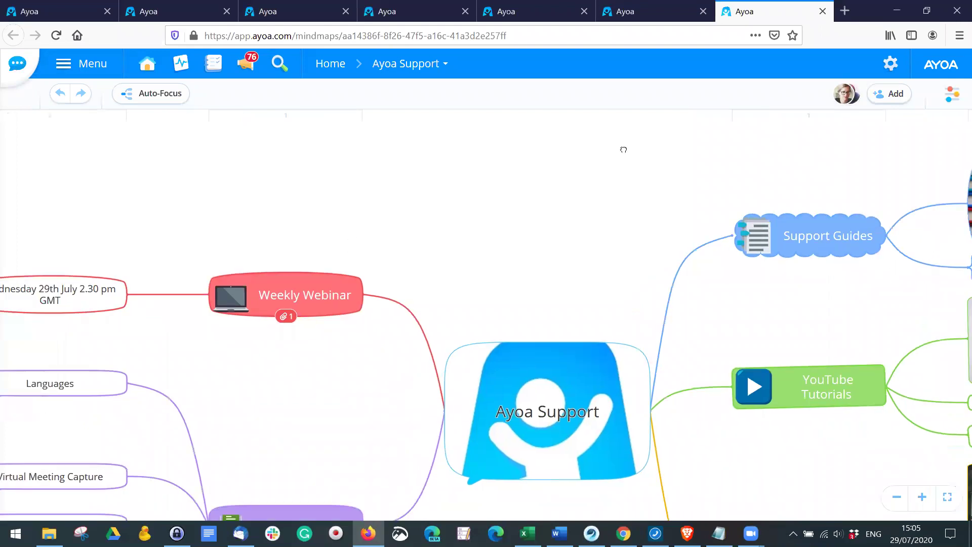
scroll(624, 150, left, 5)
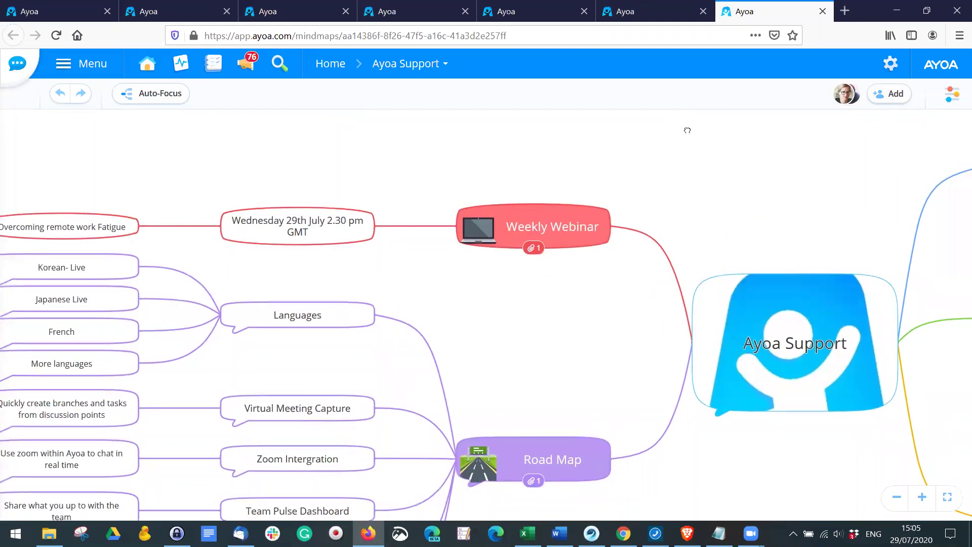
scroll(688, 130, left, 2)
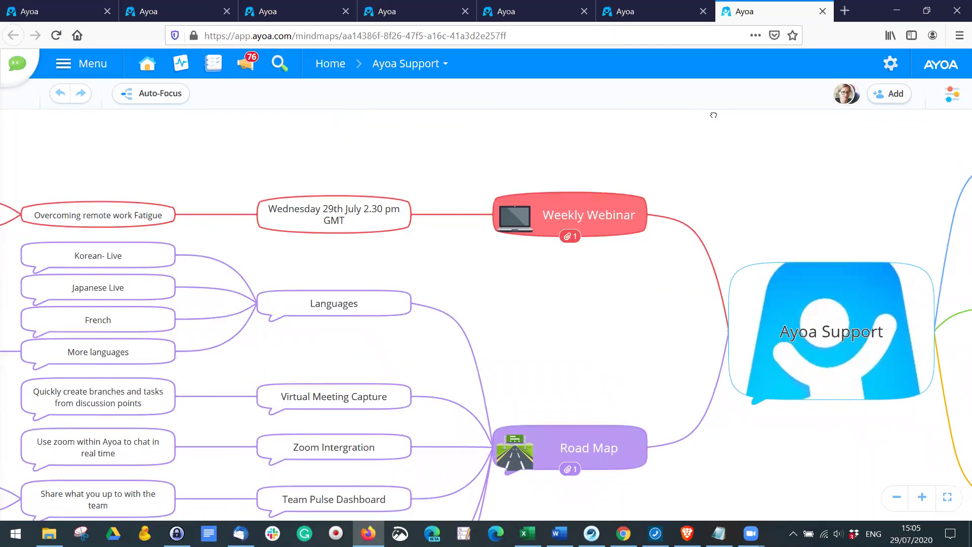
scroll(478, 137, left, 2)
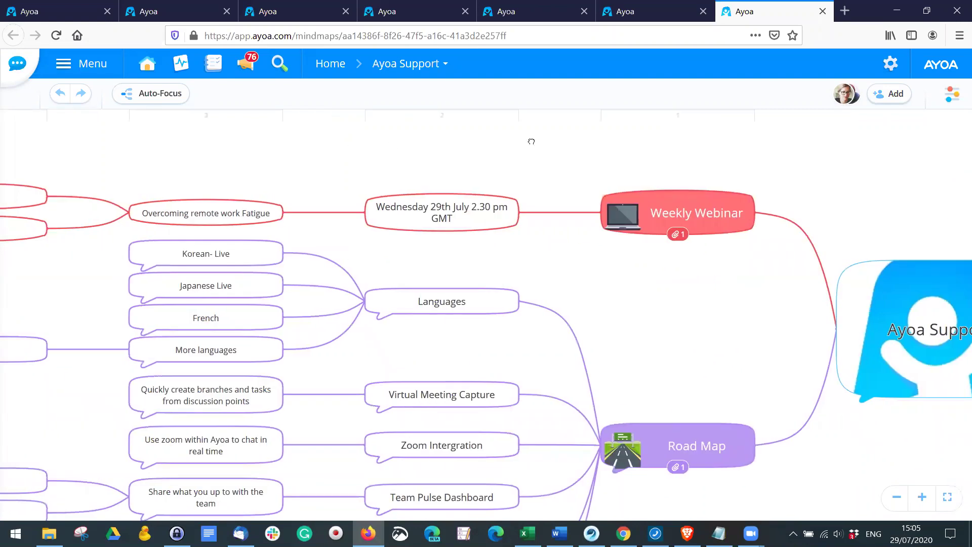
scroll(532, 142, left, 3)
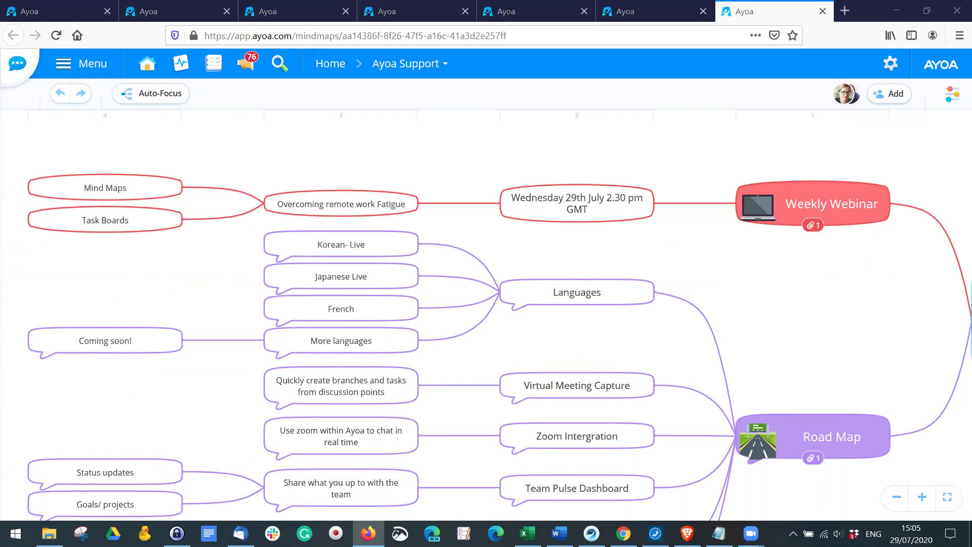
- Add a child branch named "Getting Started" to the "Wednesday 29th July 2.30 pm GMT" branch, above "Overcoming remote work Fatigue"
drag(480, 202, 348, 224)
text(Getting)
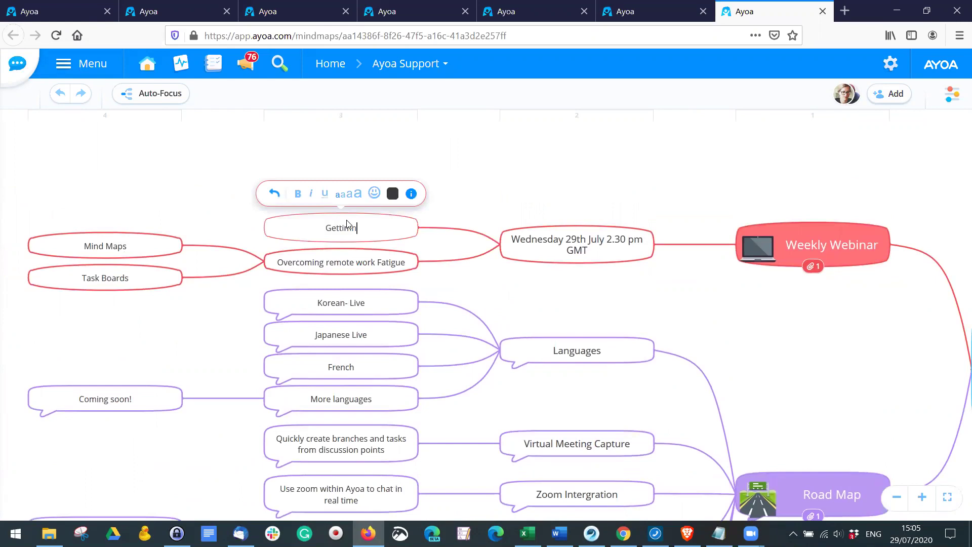
key(BackSpace)
key(BackSpace)
key(BackSpace)
text(m)
key(BackSpace)
key(BackSpace)
text(ing D)
key(BackSpace)
text(Started)
key(Return)
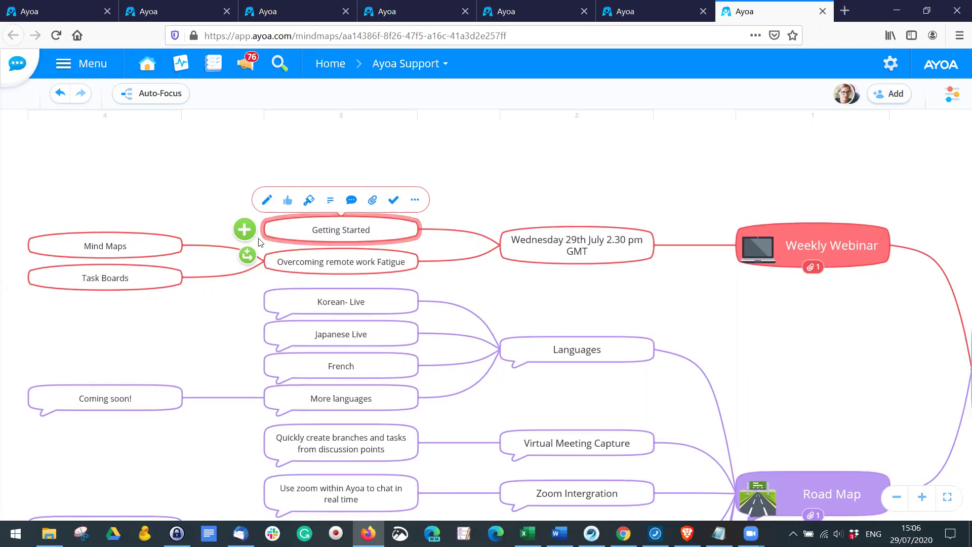
- Add a child branch reading "5th August" to the Getting Started branch, and deselect it
click(245, 230)
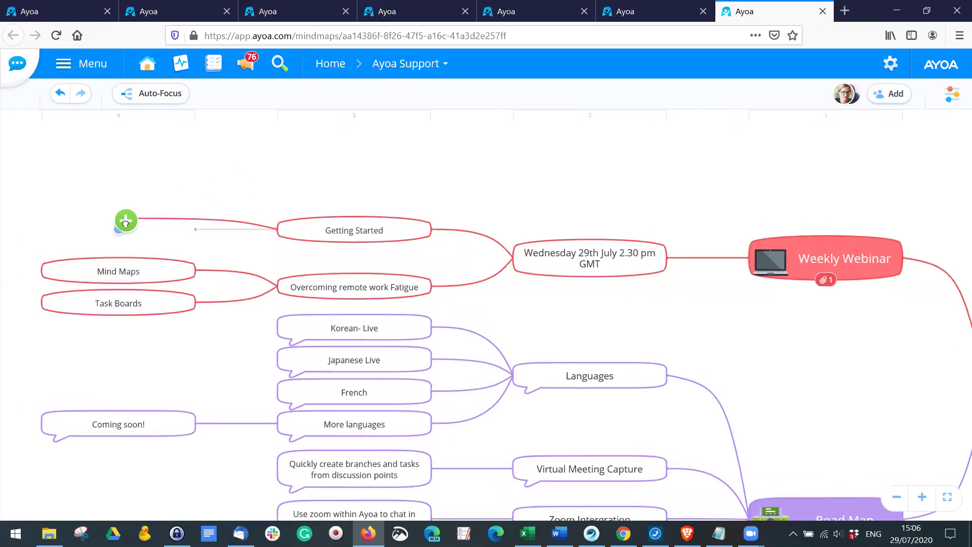
text(5th August)
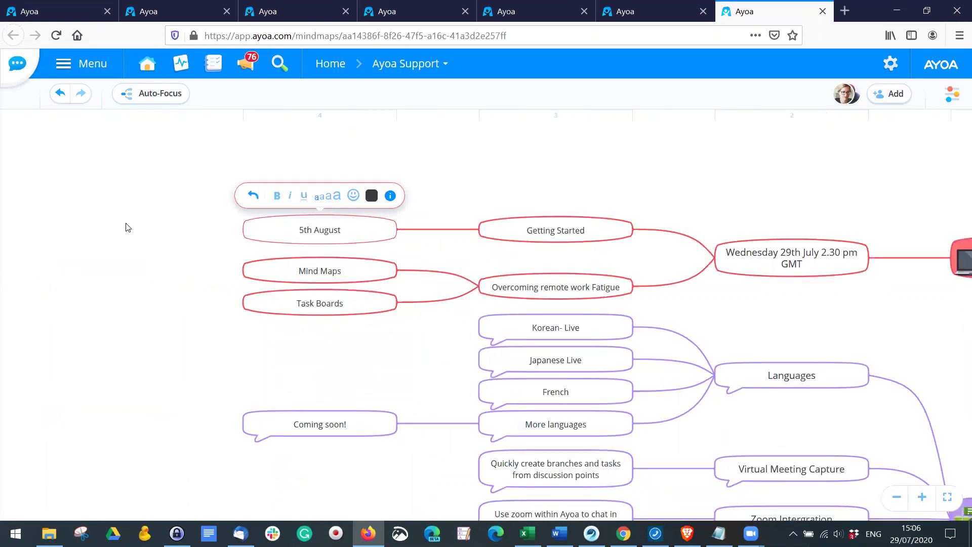
key(Escape)
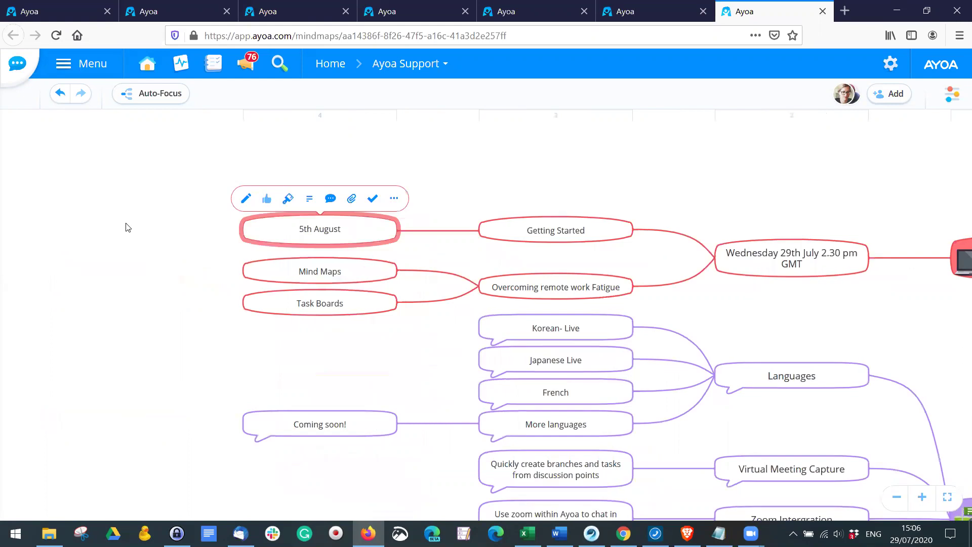
click(941, 332)
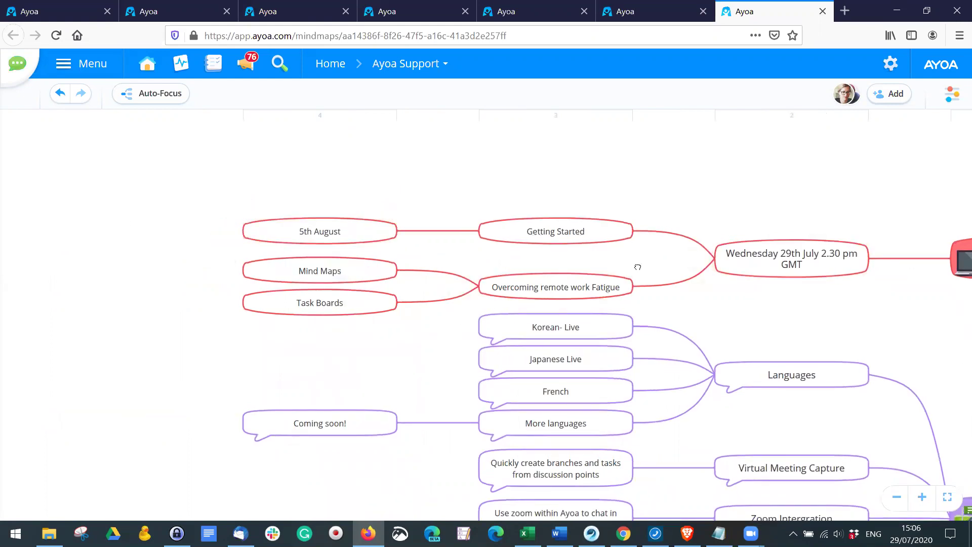
- Review the Road Map branch with its languages, meeting capture, Zoom and Team Pulse topics, and return to the Email Support contact branch
drag(637, 267, 532, 175)
drag(582, 237, 652, 248)
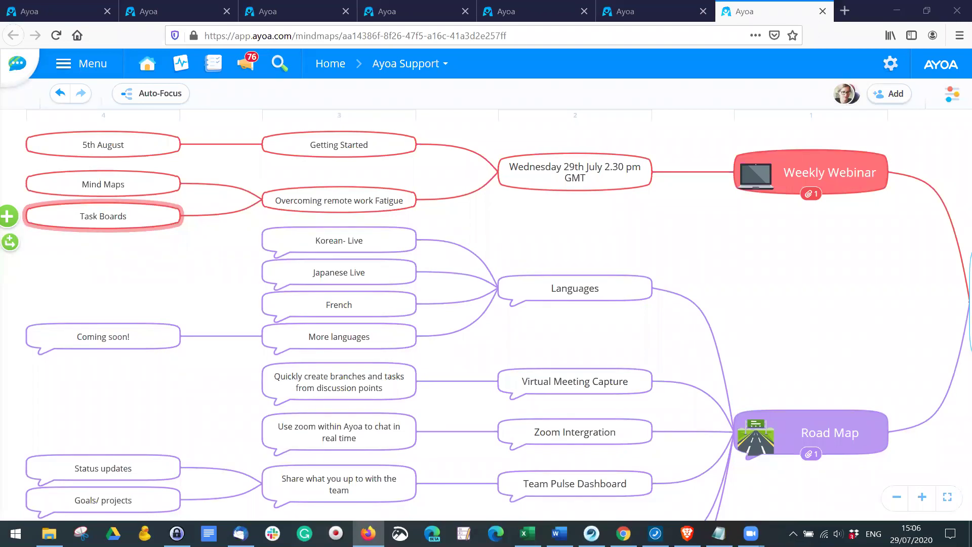
click(243, 382)
drag(616, 187, 597, 179)
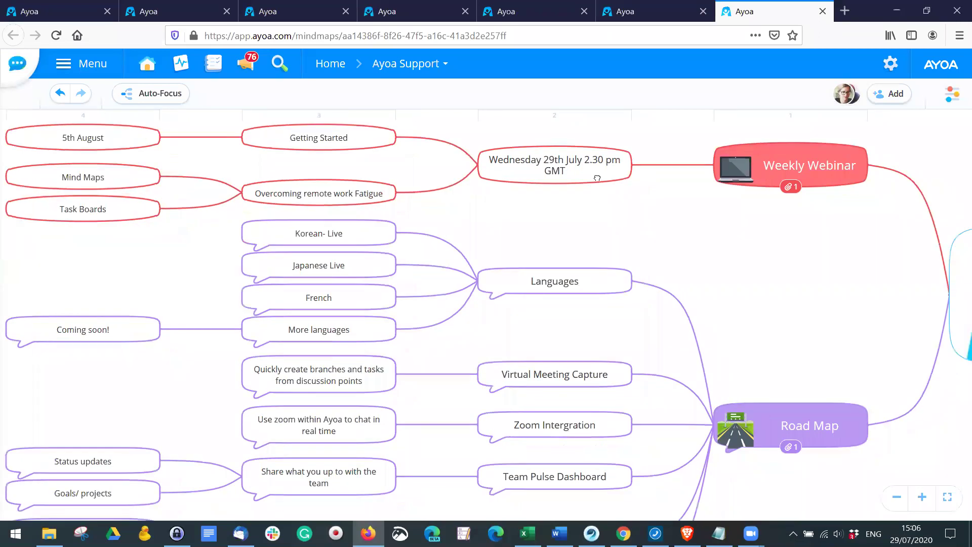
scroll(598, 178, down, 3)
scroll(598, 178, right, 5)
scroll(617, 218, up, 2)
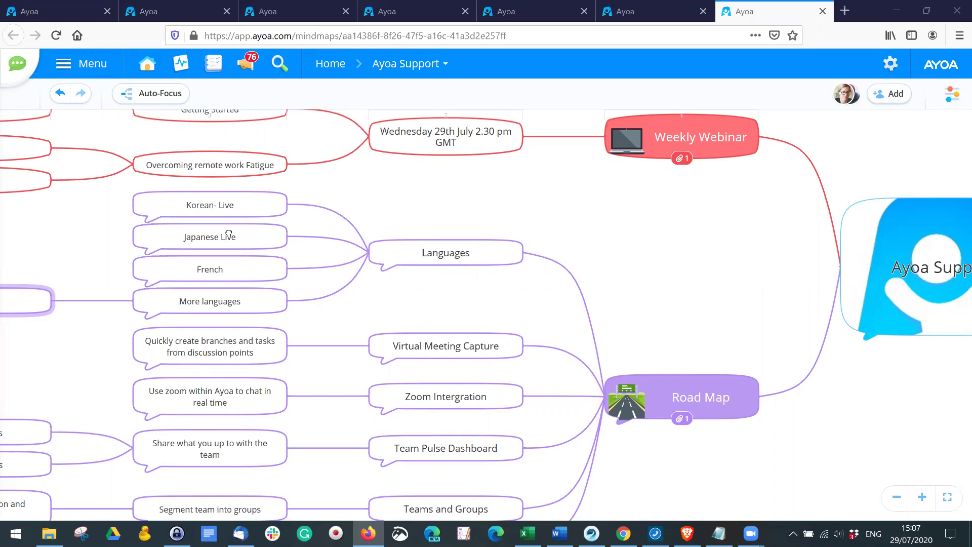
scroll(686, 349, right, 10)
scroll(677, 469, right, 5)
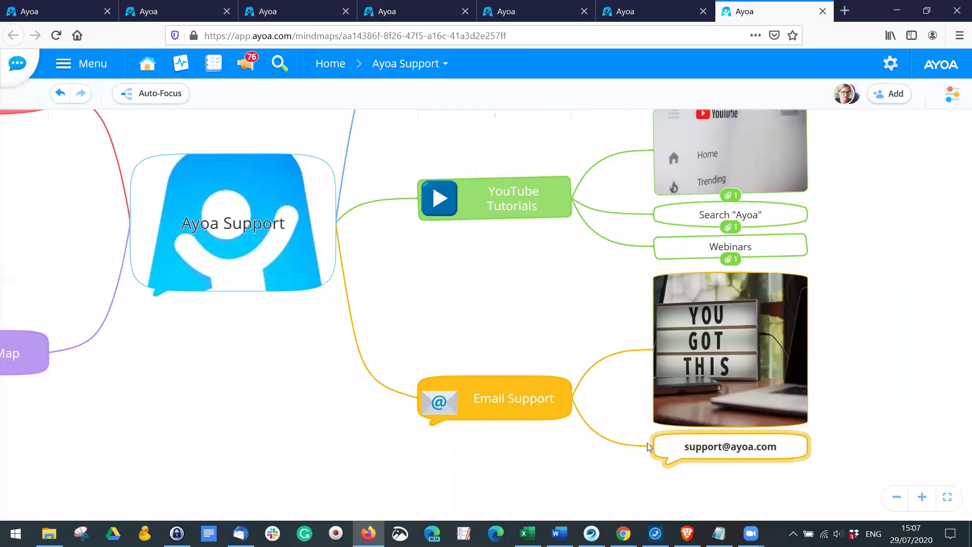